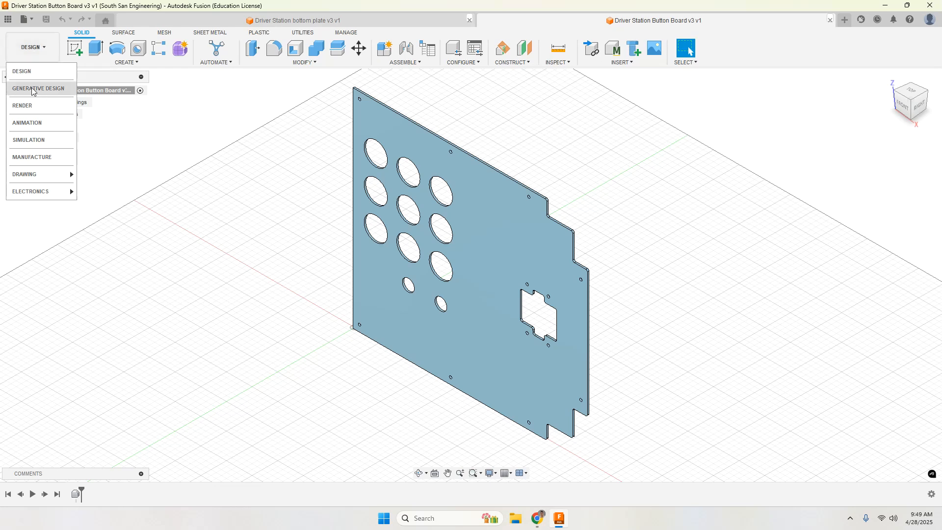
Step: Switch the button board design to the Manufacture workspace and return the model to its home view
{"action": "left_click", "coordinate": [31, 158]}
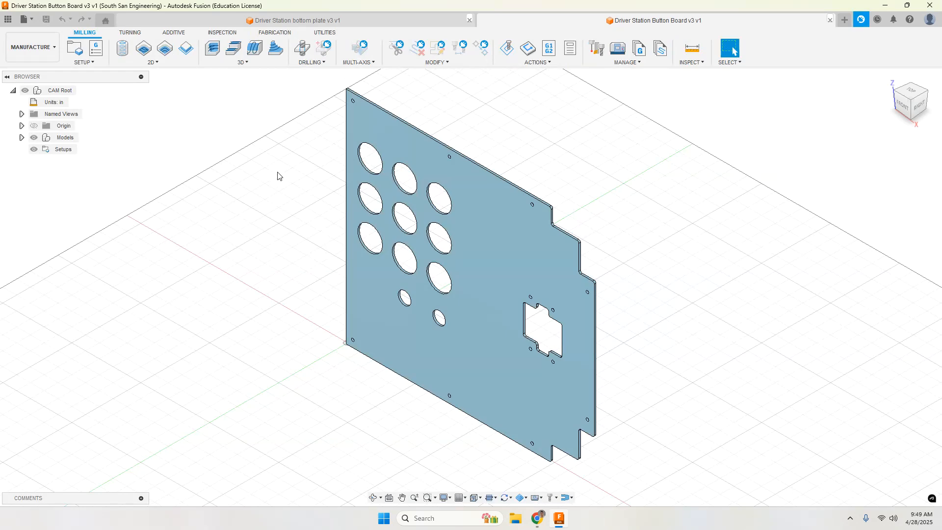
{"action": "scroll", "coordinate": [277, 176], "scroll_direction": "down", "scroll_amount": 3}
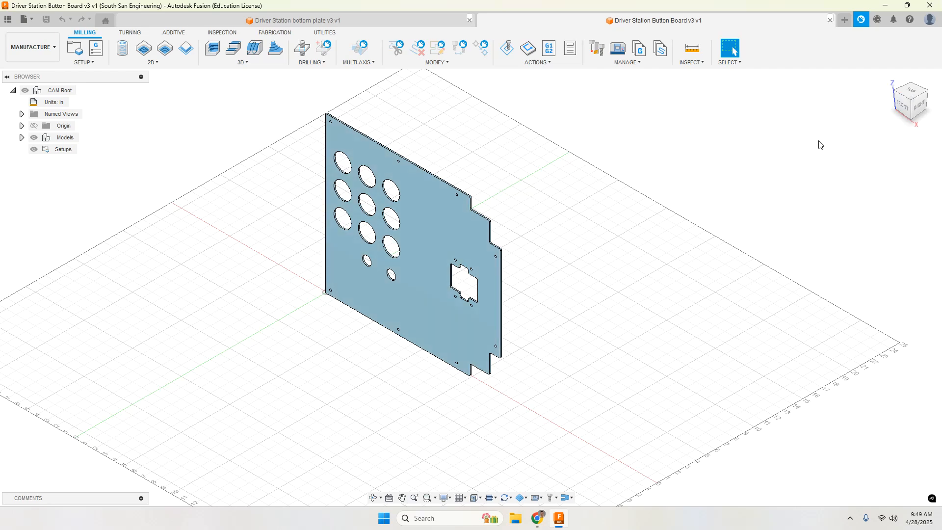
{"action": "mouse_move", "coordinate": [910, 104]}
{"action": "left_mouse_down"}
{"action": "mouse_move", "coordinate": [904, 84]}
{"action": "mouse_move", "coordinate": [900, 139]}
{"action": "left_mouse_up"}
{"action": "middle_click_drag", "start_coordinate": [857, 159], "coordinate": [509, 387], "text": "shift"}
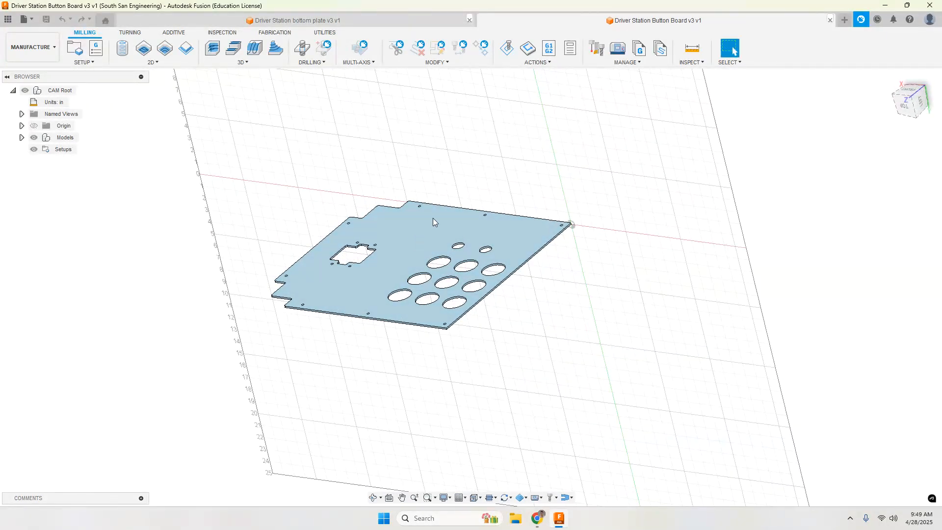
{"action": "left_click", "coordinate": [890, 78]}
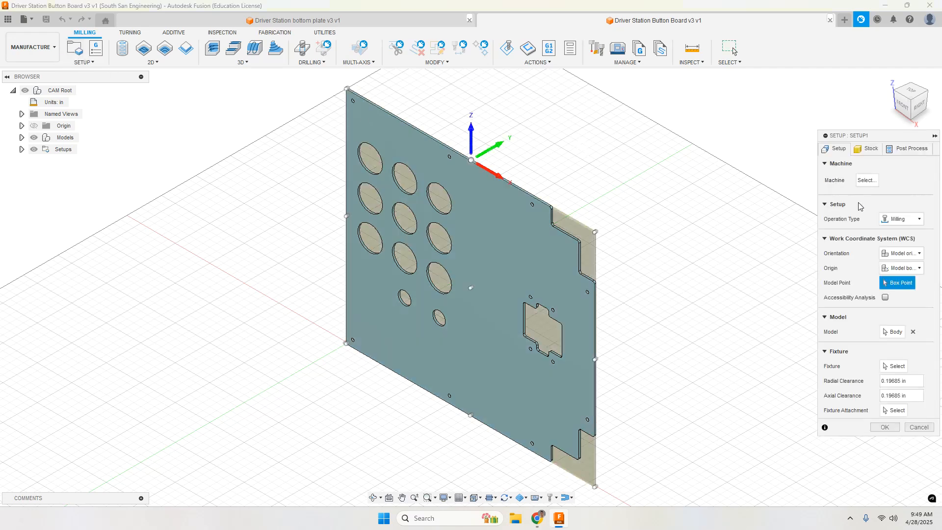
Step: Create a new milling setup for the plate and assign the Omio MPC-125 as its machine
{"action": "left_click", "coordinate": [873, 181]}
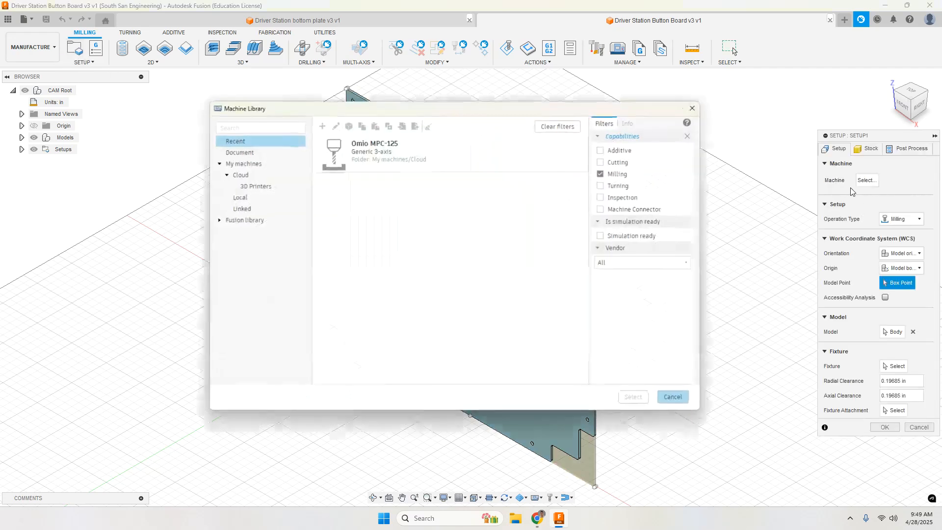
{"action": "left_click", "coordinate": [366, 161]}
{"action": "left_click", "coordinate": [634, 397]}
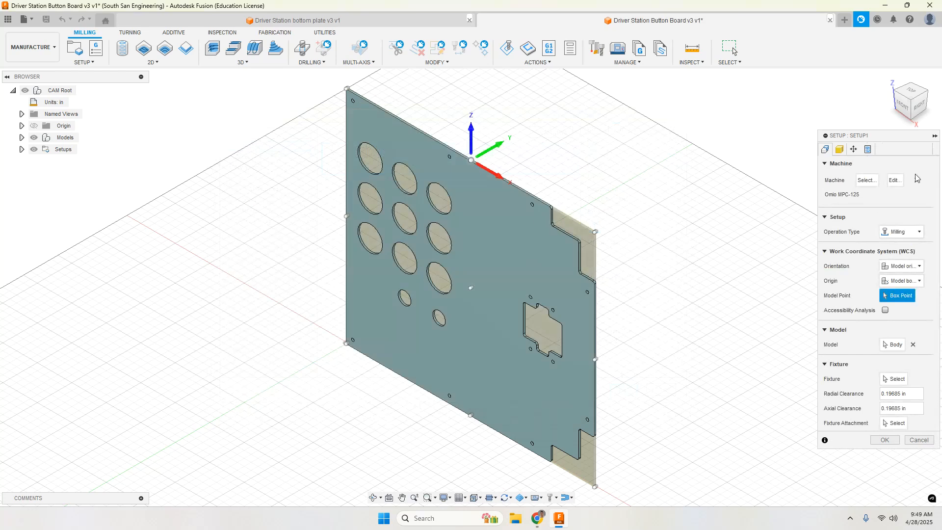
Step: Orient the work coordinate system by Z axis/plane and X axis, using the plate's front face for Z and its bottom edge for X
{"action": "left_click", "coordinate": [905, 267]}
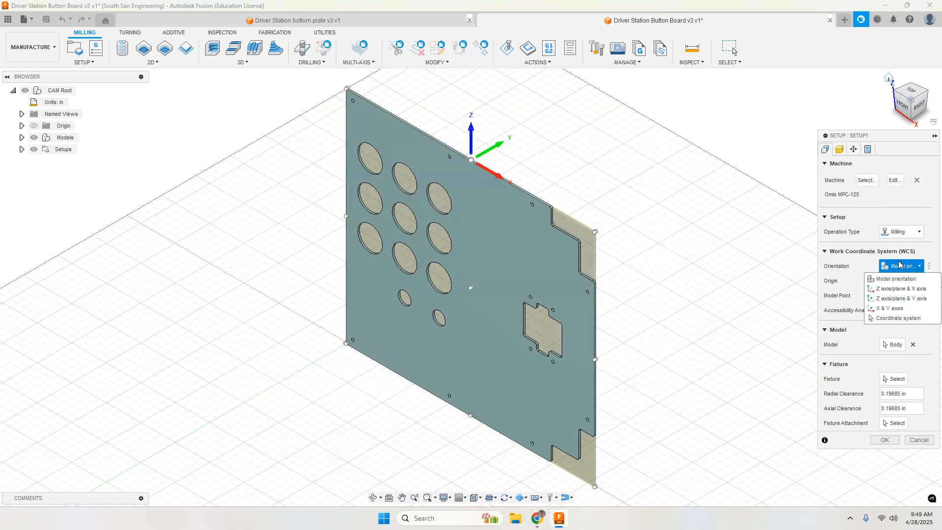
{"action": "left_click", "coordinate": [898, 289]}
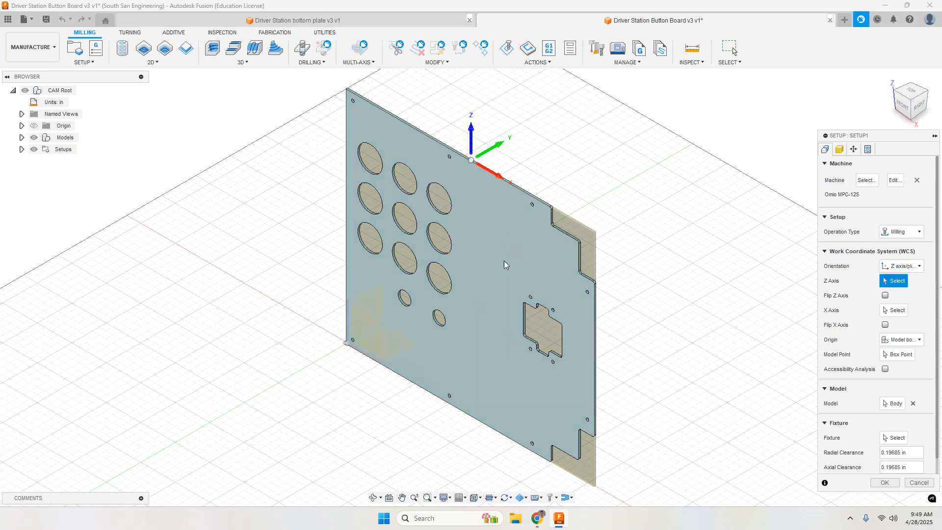
{"action": "left_click", "coordinate": [475, 272]}
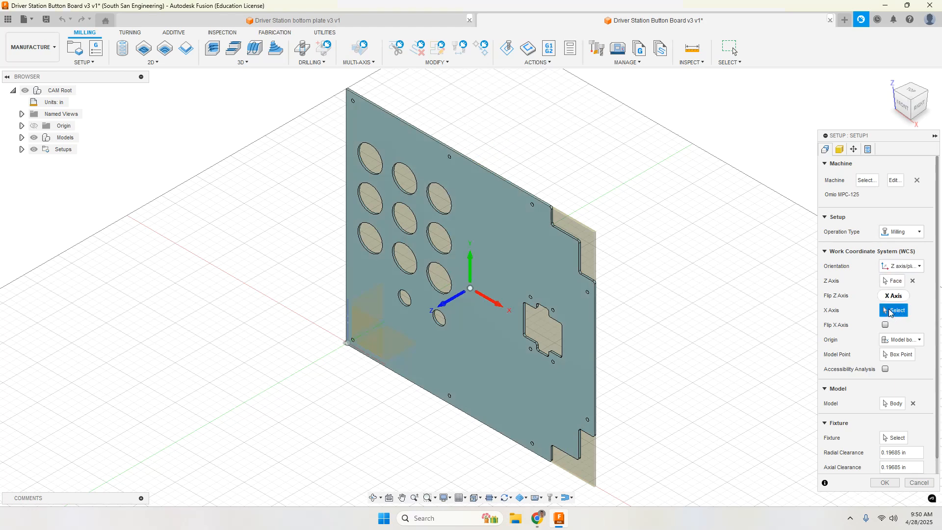
{"action": "scroll", "coordinate": [501, 401], "scroll_direction": "up", "scroll_amount": 3}
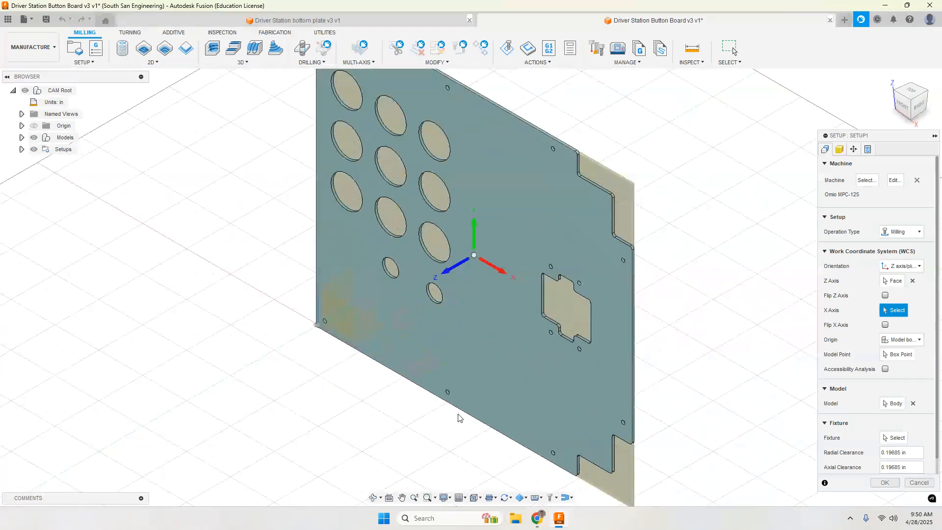
{"action": "scroll", "coordinate": [458, 417], "scroll_direction": "up", "scroll_amount": 5}
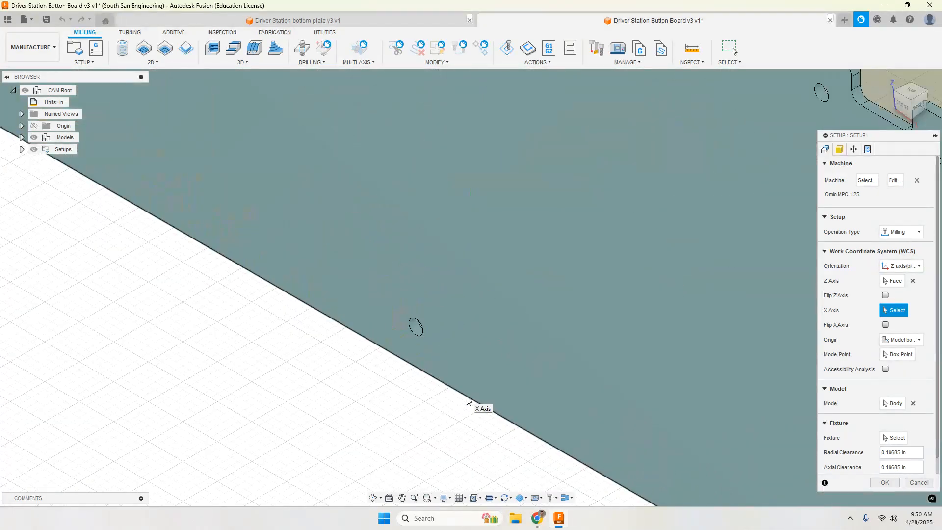
{"action": "left_click", "coordinate": [467, 400]}
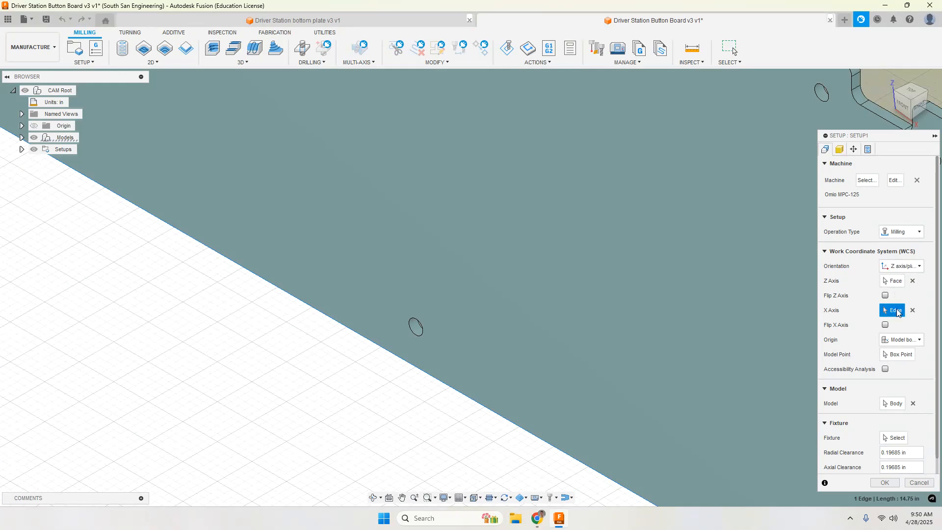
Step: Set the work origin to the model box point at the lower-left corner of the plate's front face
{"action": "scroll", "coordinate": [687, 321], "scroll_direction": "down", "scroll_amount": 10}
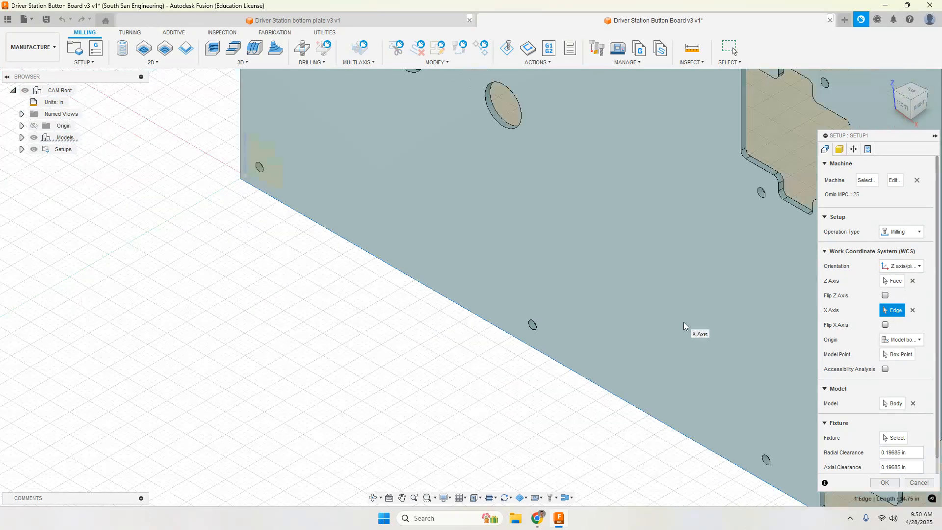
{"action": "left_click", "coordinate": [908, 342]}
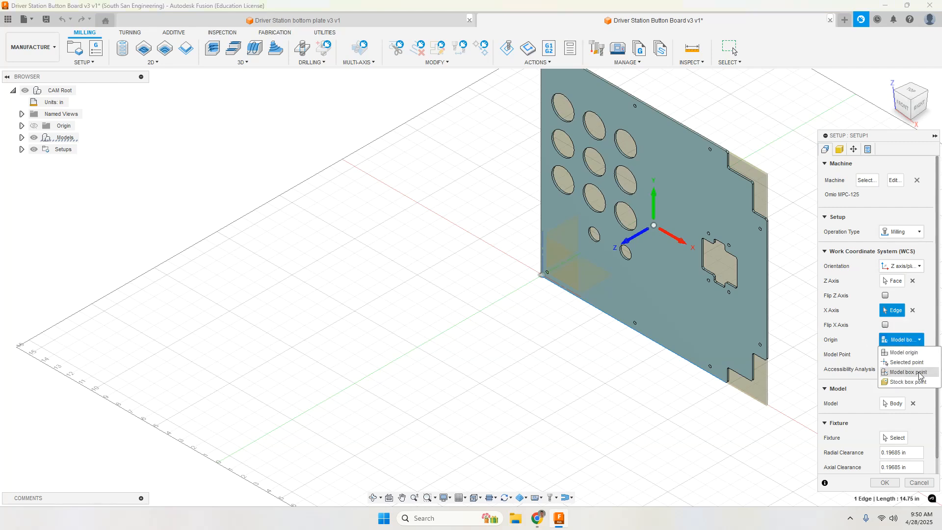
{"action": "left_click", "coordinate": [918, 373]}
{"action": "left_click", "coordinate": [900, 355]}
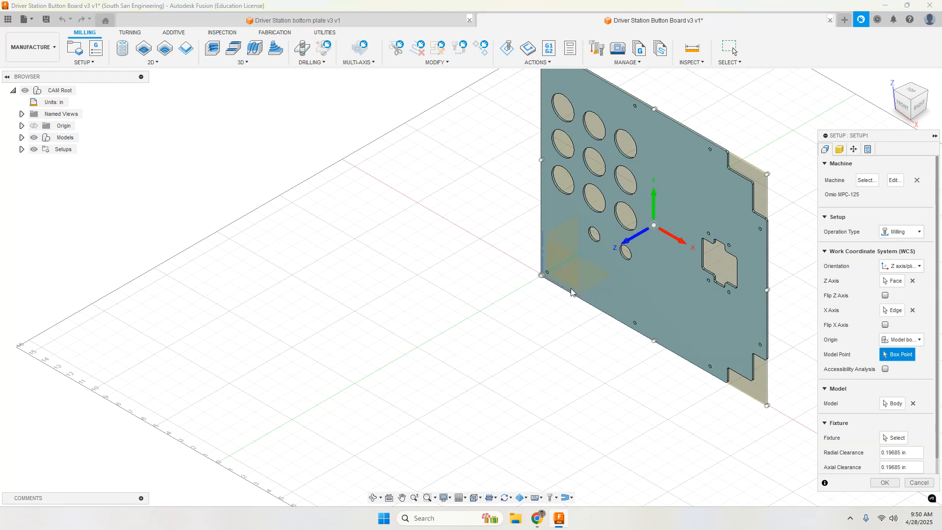
{"action": "scroll", "coordinate": [543, 276], "scroll_direction": "up", "scroll_amount": 5}
{"action": "scroll", "coordinate": [545, 275], "scroll_direction": "up", "scroll_amount": 3}
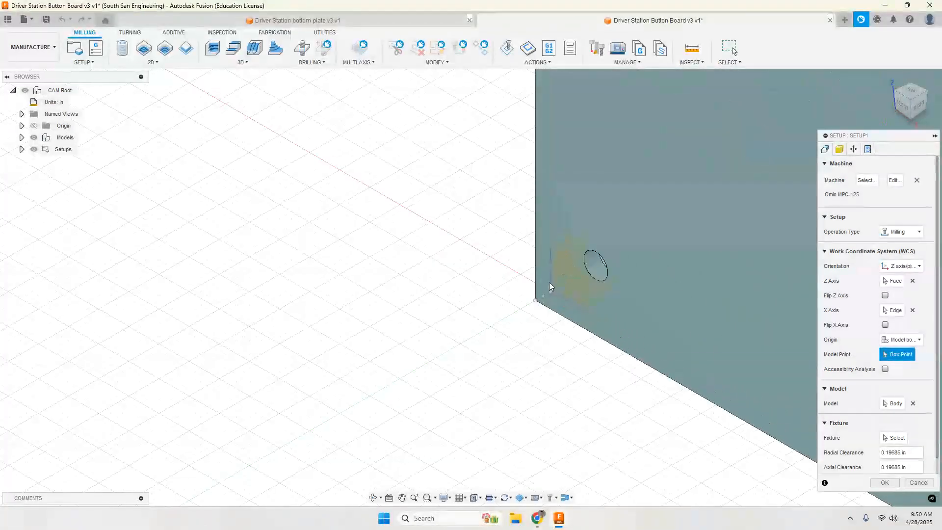
{"action": "left_click", "coordinate": [536, 301]}
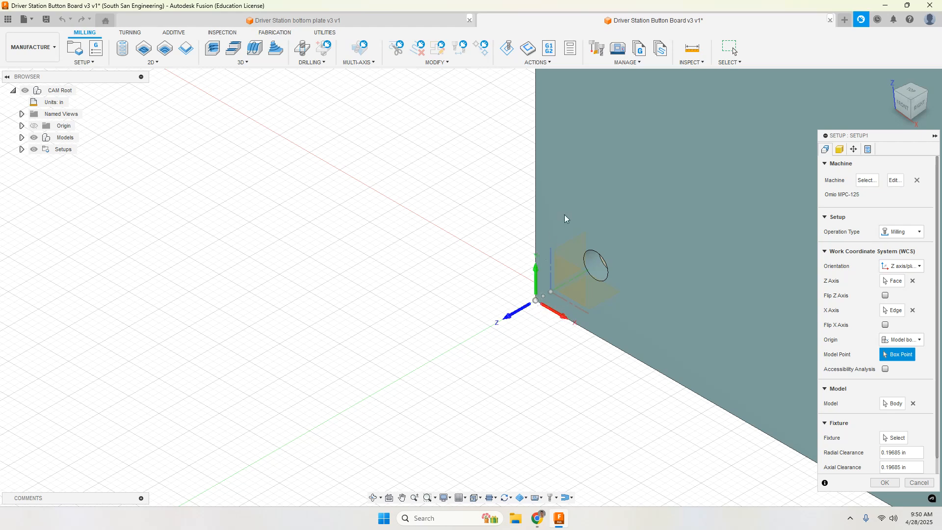
{"action": "left_click", "coordinate": [551, 293]}
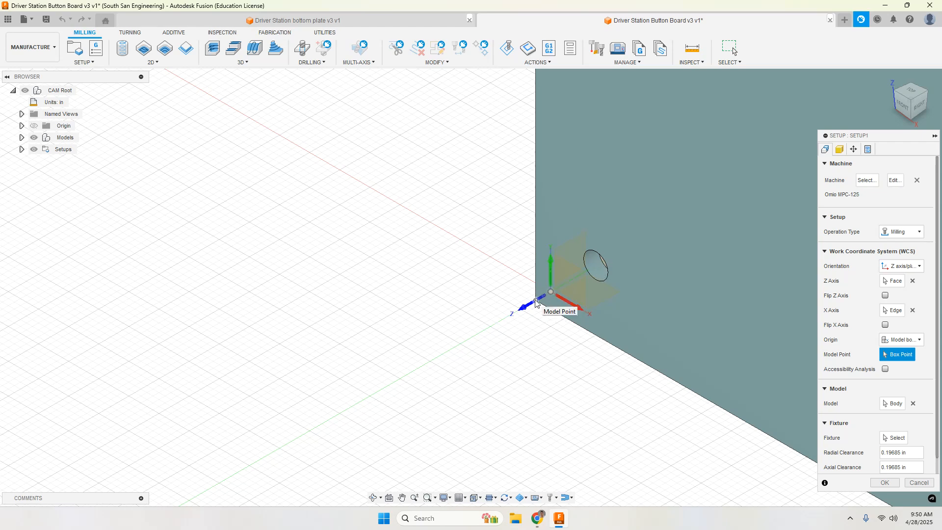
{"action": "left_click", "coordinate": [536, 301]}
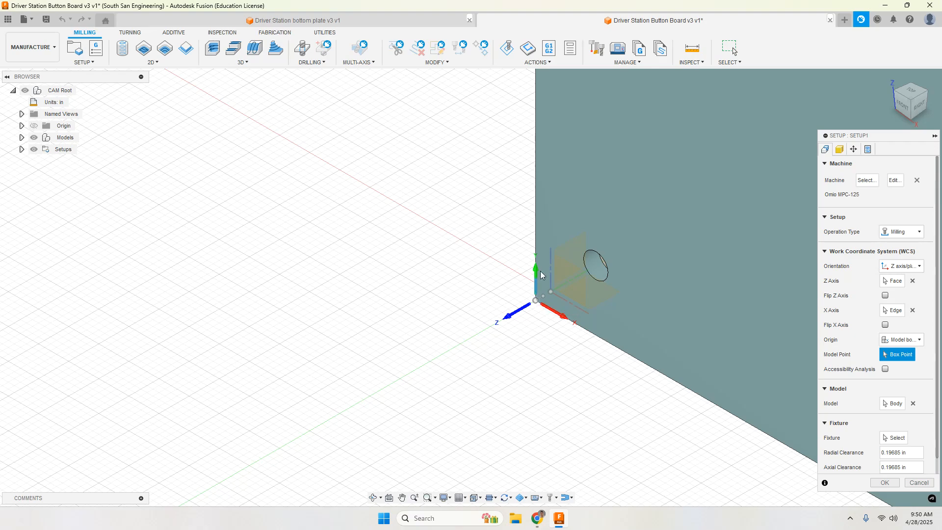
{"action": "scroll", "coordinate": [408, 290], "scroll_direction": "down", "scroll_amount": 5}
{"action": "scroll", "coordinate": [399, 290], "scroll_direction": "down", "scroll_amount": 3}
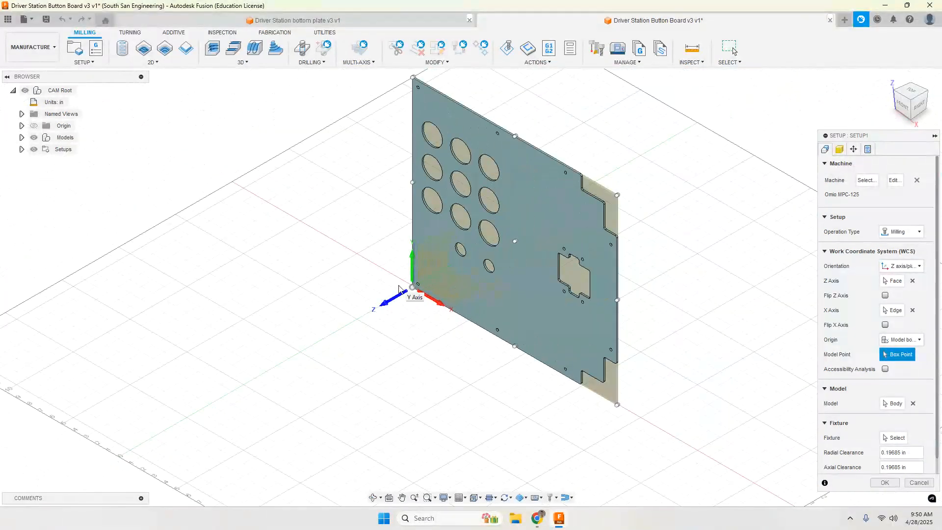
Step: Keep the stock offset mode at no additional stock and finish the setup
{"action": "left_click", "coordinate": [840, 149]}
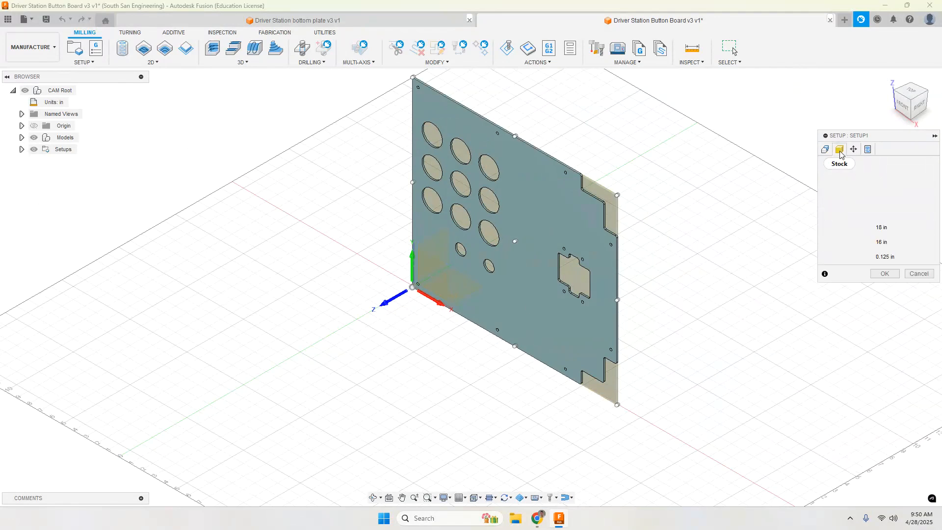
{"action": "left_click", "coordinate": [898, 192]}
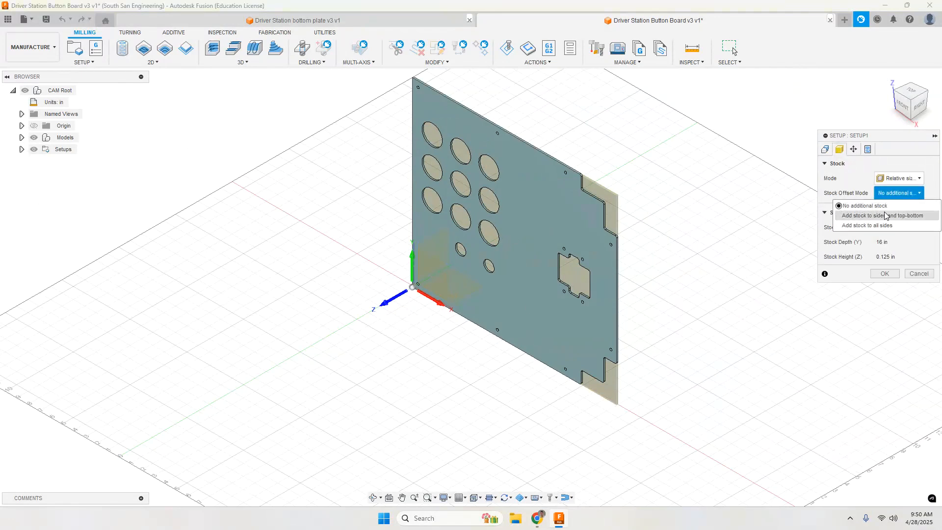
{"action": "left_click", "coordinate": [899, 195]}
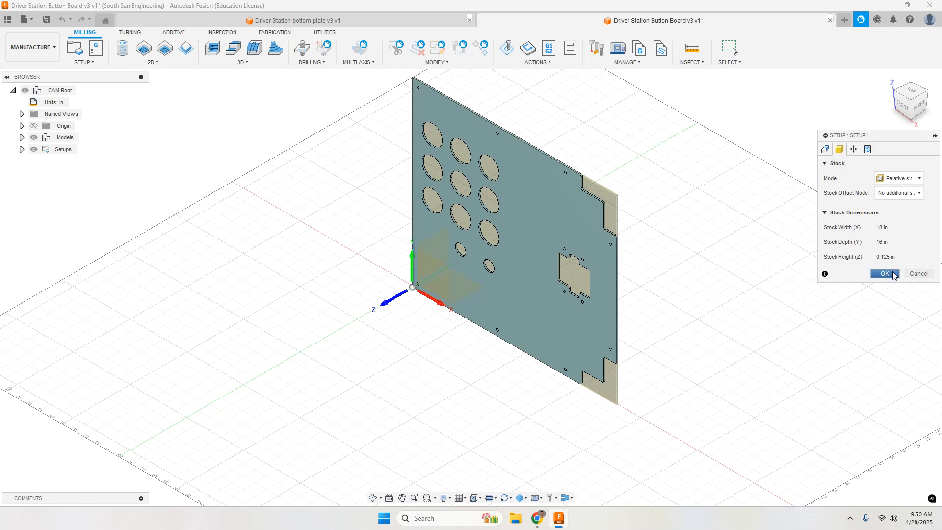
{"action": "left_click", "coordinate": [885, 273]}
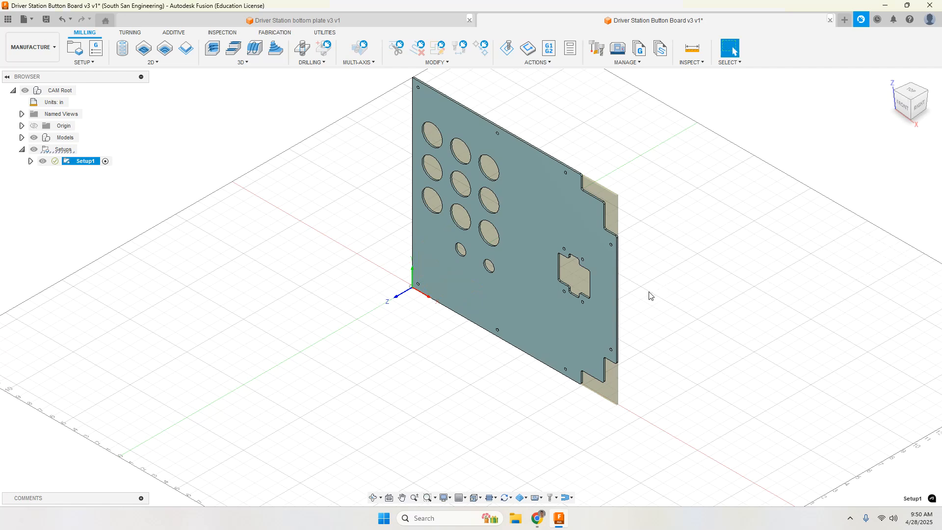
Step: Check the diameter of the small mounting hole beside the plate's upper stepped corner
{"action": "scroll", "coordinate": [622, 271], "scroll_direction": "up", "scroll_amount": 3}
{"action": "scroll", "coordinate": [621, 274], "scroll_direction": "down", "scroll_amount": 1}
{"action": "middle_click_drag", "start_coordinate": [593, 274], "coordinate": [632, 312]}
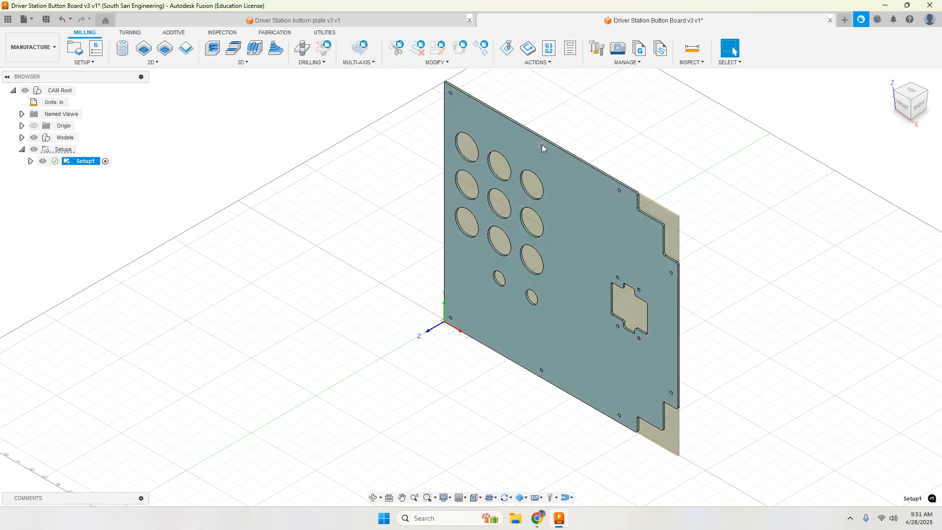
{"action": "scroll", "coordinate": [564, 234], "scroll_direction": "down", "scroll_amount": 4}
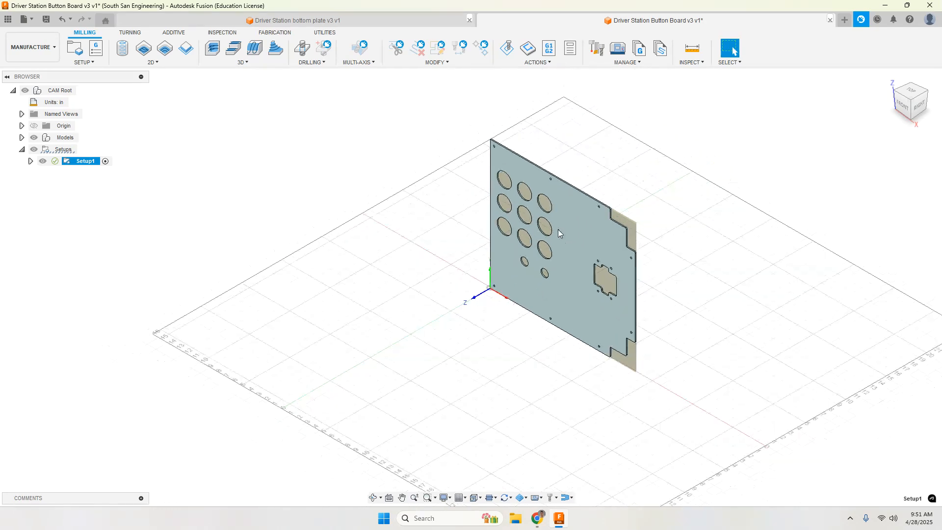
{"action": "scroll", "coordinate": [559, 230], "scroll_direction": "up", "scroll_amount": 8}
{"action": "scroll", "coordinate": [618, 195], "scroll_direction": "up", "scroll_amount": 3}
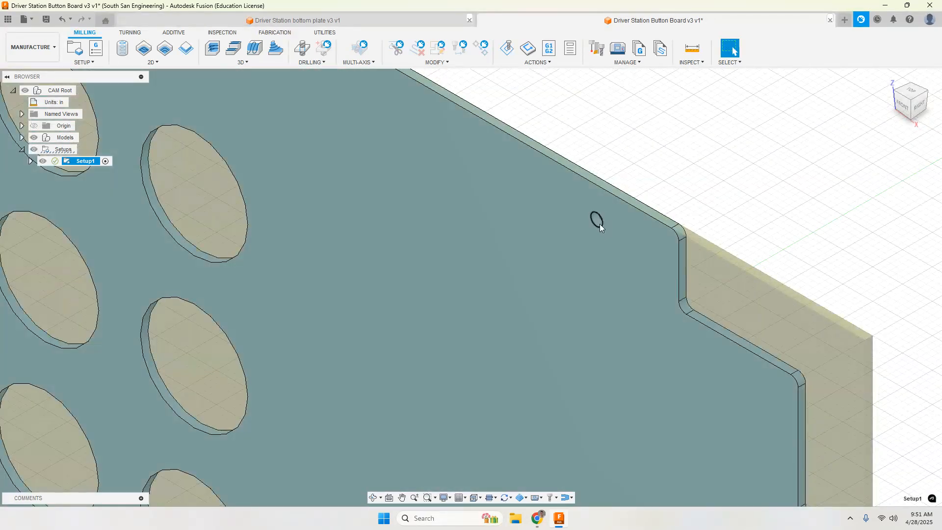
{"action": "left_click", "coordinate": [600, 226]}
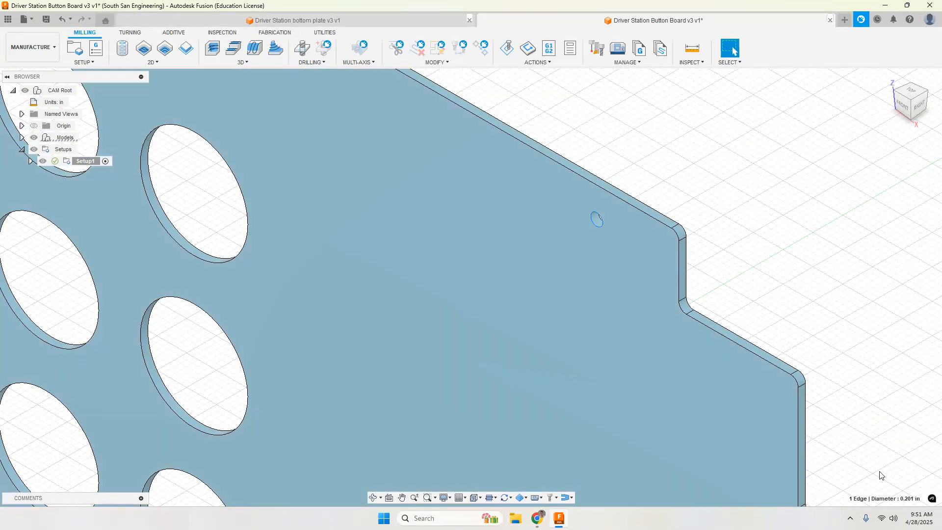
{"action": "scroll", "coordinate": [555, 243], "scroll_direction": "down", "scroll_amount": 10}
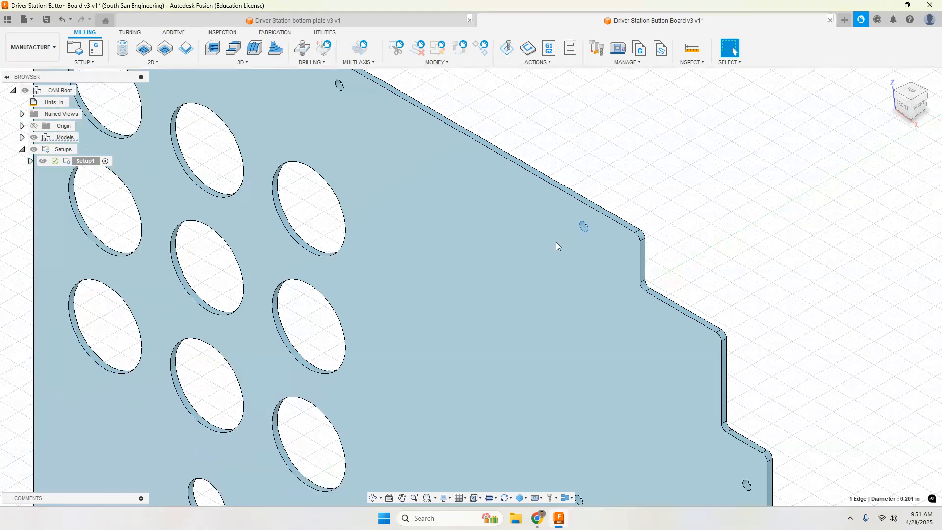
{"action": "scroll", "coordinate": [555, 243], "scroll_direction": "down", "scroll_amount": 2}
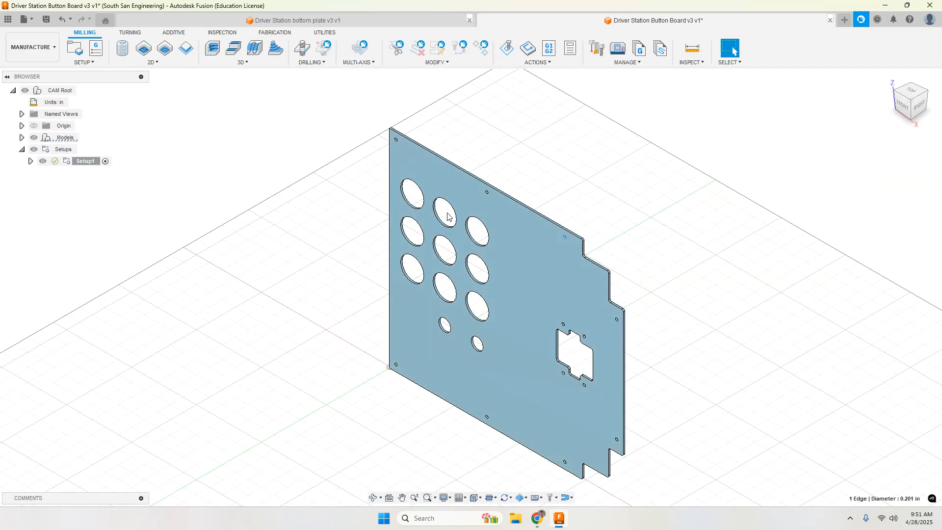
Step: Start a Bore operation using the 4mm Flat Endmill from the Omio CNC Tools library with the Plastics - Roughing cutting data
{"action": "left_click", "coordinate": [149, 63]}
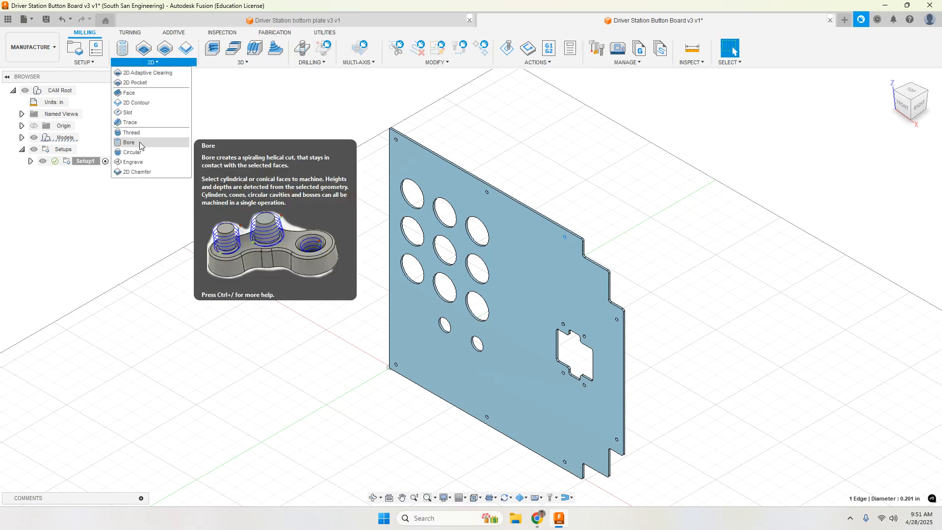
{"action": "left_click", "coordinate": [129, 142]}
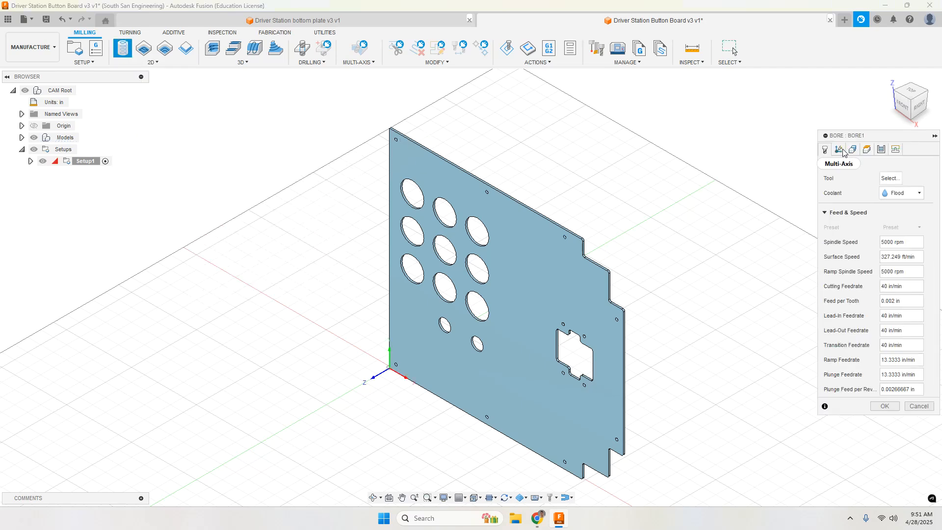
{"action": "left_click", "coordinate": [891, 179]}
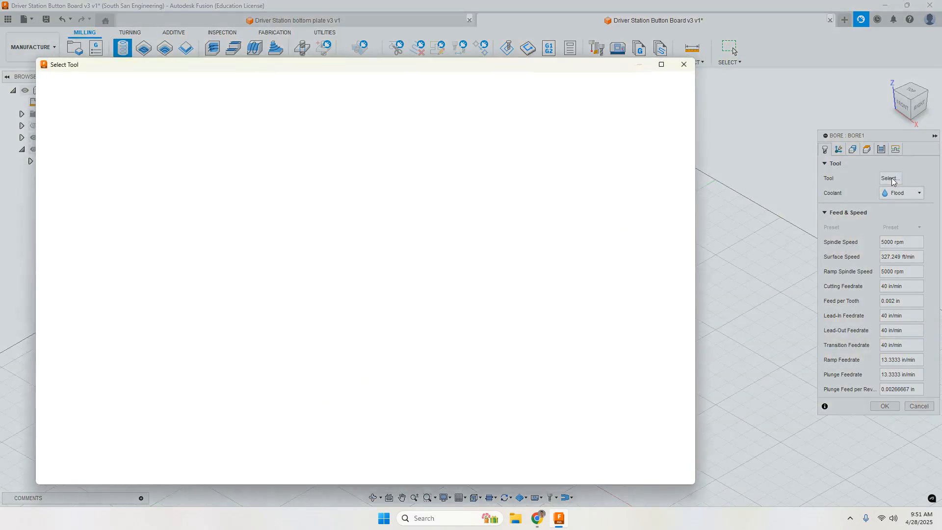
{"action": "left_click", "coordinate": [83, 182]}
{"action": "left_click", "coordinate": [199, 248]}
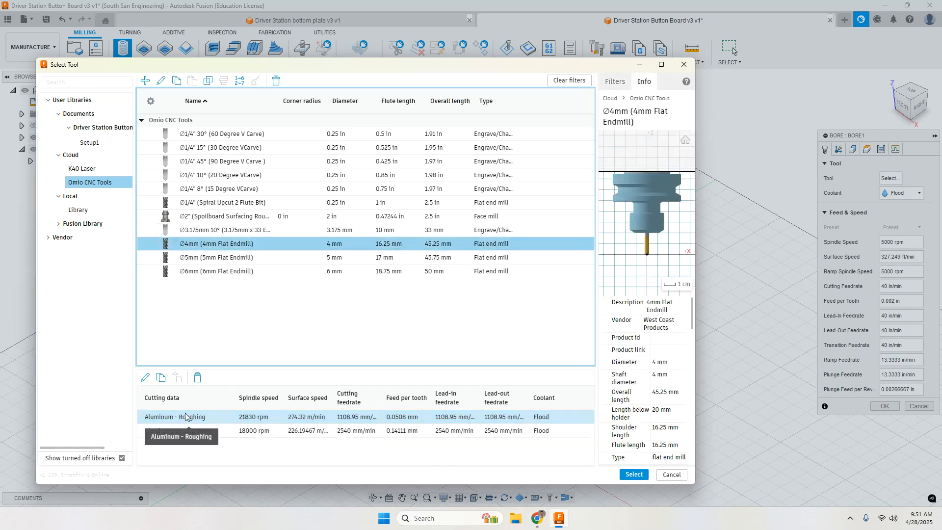
{"action": "left_click", "coordinate": [182, 432]}
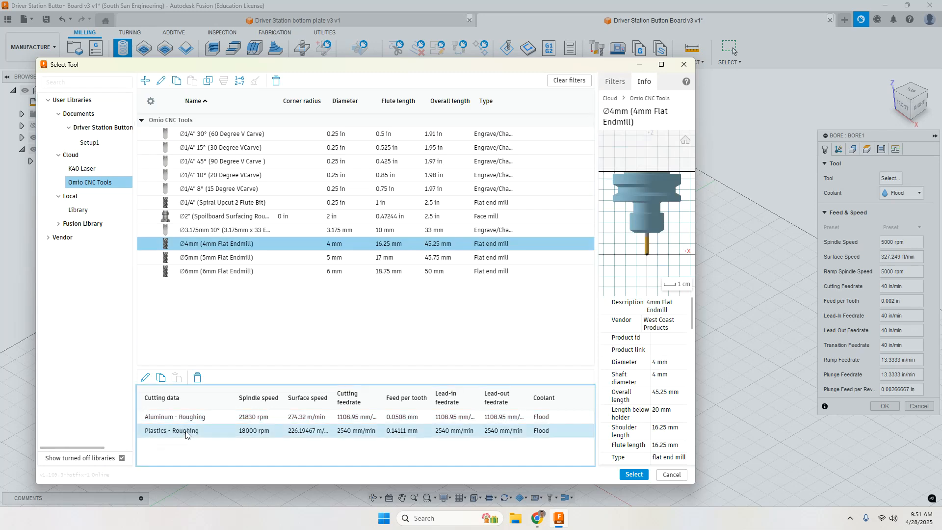
{"action": "left_click", "coordinate": [633, 474]}
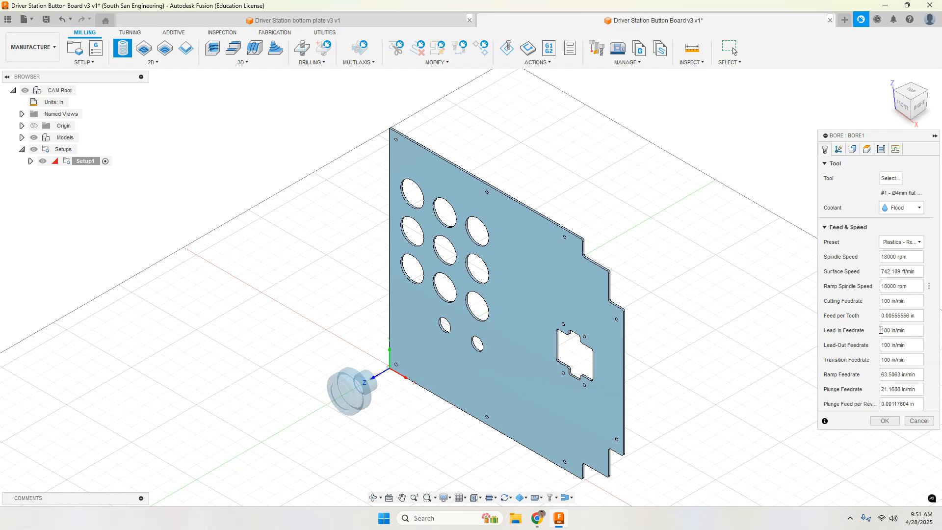
Step: Select the inner face of the small mounting hole in the plate's upper-left corner as the bore geometry
{"action": "left_click", "coordinate": [839, 149]}
{"action": "left_click", "coordinate": [853, 149]}
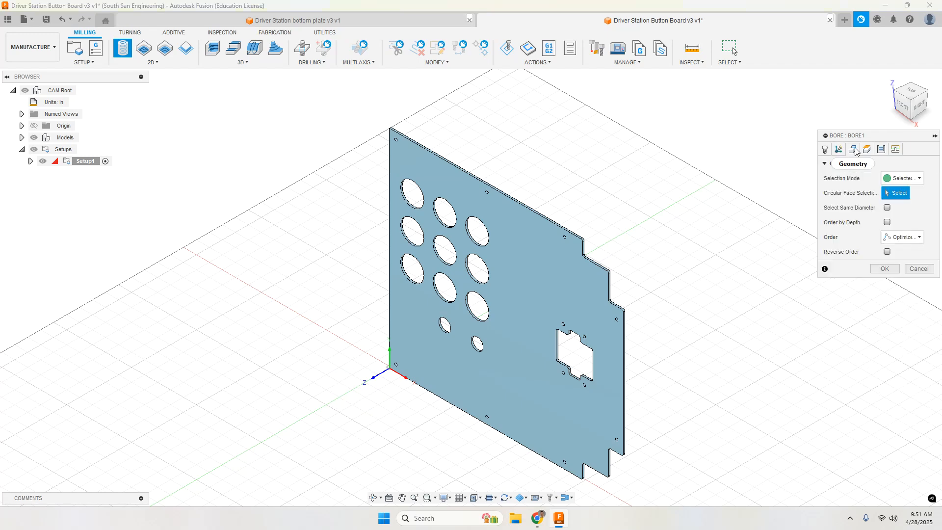
{"action": "scroll", "coordinate": [441, 162], "scroll_direction": "down", "scroll_amount": 1}
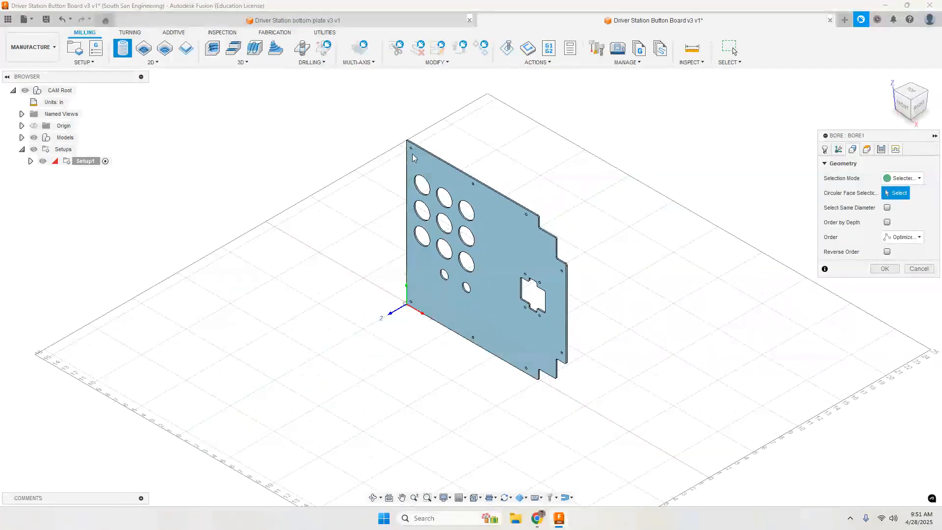
{"action": "scroll", "coordinate": [407, 146], "scroll_direction": "up", "scroll_amount": 8}
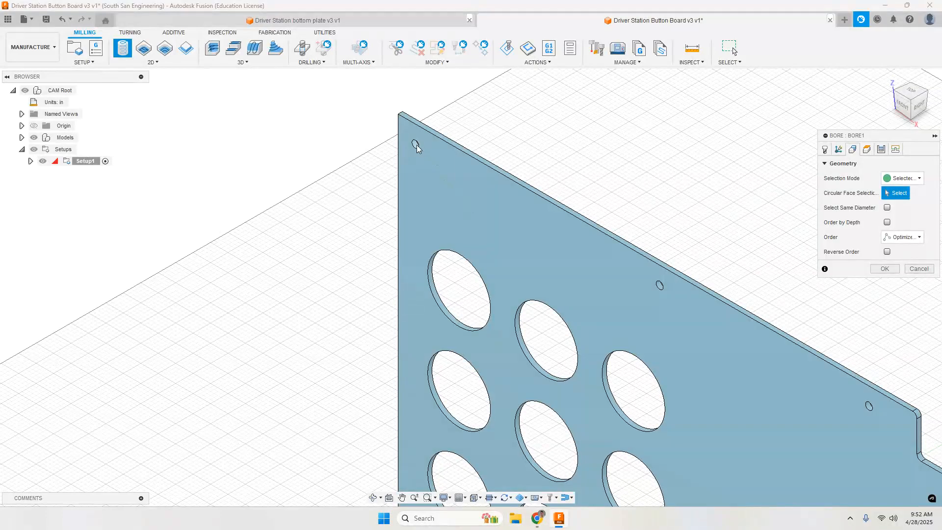
{"action": "scroll", "coordinate": [416, 145], "scroll_direction": "up", "scroll_amount": 6}
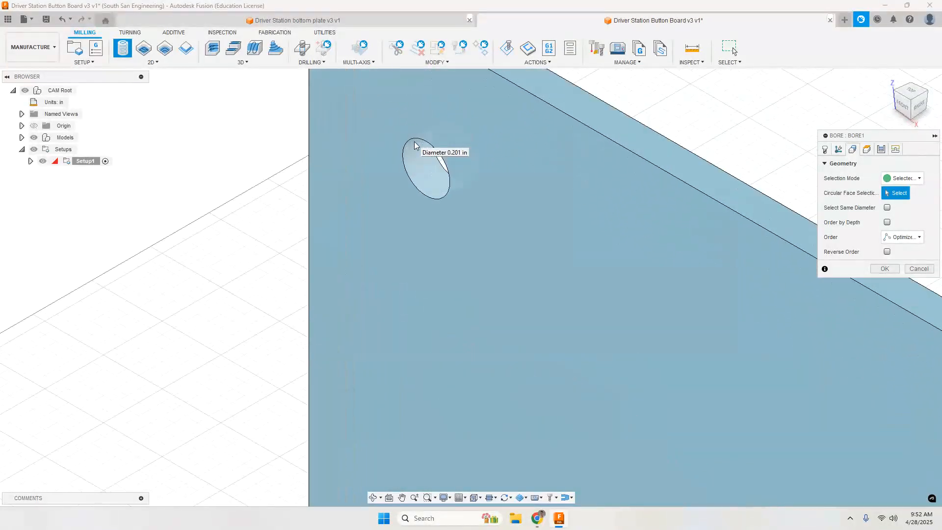
{"action": "left_click", "coordinate": [424, 167]}
{"action": "scroll", "coordinate": [446, 210], "scroll_direction": "down", "scroll_amount": 5}
{"action": "scroll", "coordinate": [320, 166], "scroll_direction": "down", "scroll_amount": 10}
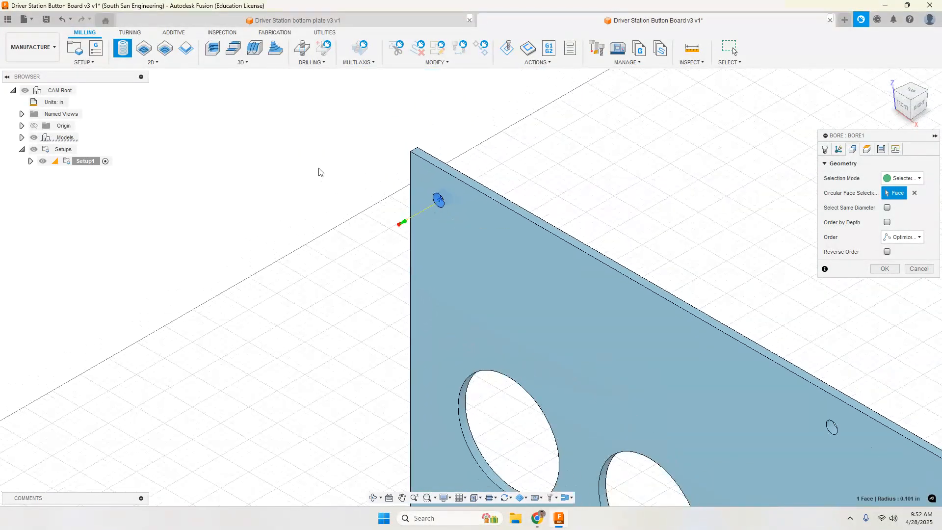
{"action": "scroll", "coordinate": [320, 164], "scroll_direction": "down", "scroll_amount": 3}
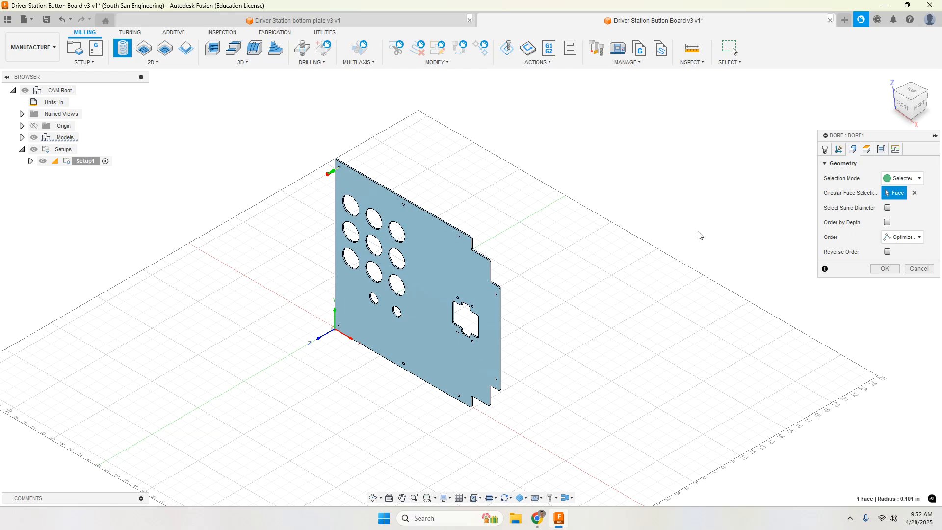
Step: Extend the bore selection to all holes of the same diameter and look over the selected holes across the plate
{"action": "left_click", "coordinate": [887, 207]}
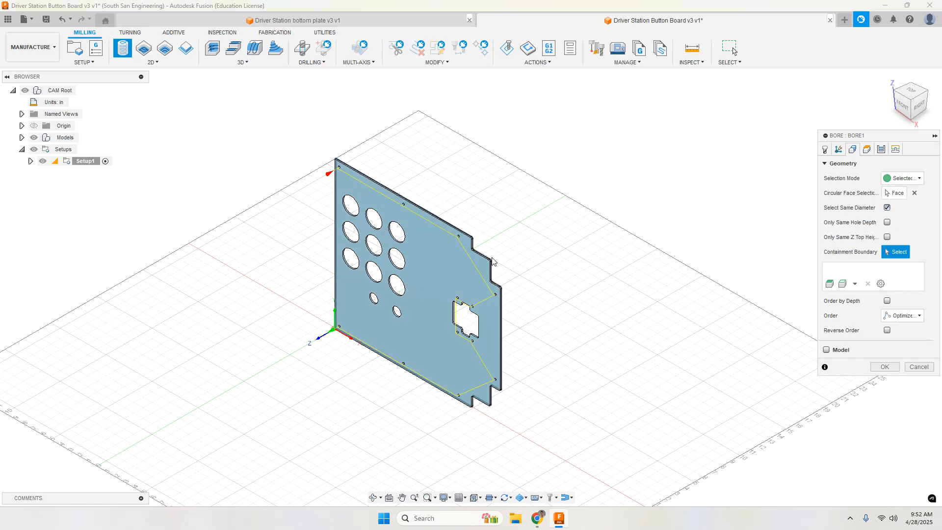
{"action": "scroll", "coordinate": [378, 272], "scroll_direction": "down", "scroll_amount": 1}
{"action": "scroll", "coordinate": [378, 272], "scroll_direction": "up", "scroll_amount": 1}
{"action": "scroll", "coordinate": [385, 274], "scroll_direction": "up", "scroll_amount": 2}
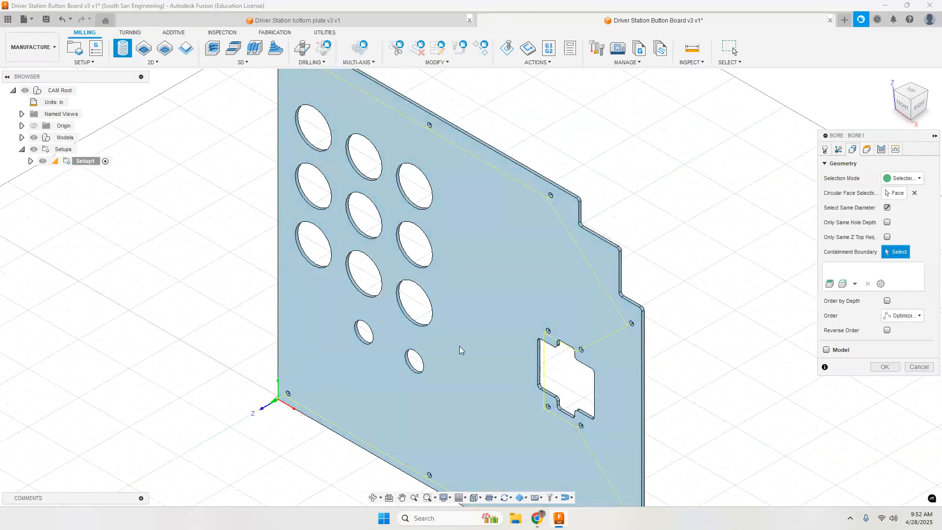
{"action": "middle_click_drag", "start_coordinate": [506, 352], "coordinate": [452, 254]}
{"action": "middle_click_drag", "start_coordinate": [396, 175], "coordinate": [443, 241]}
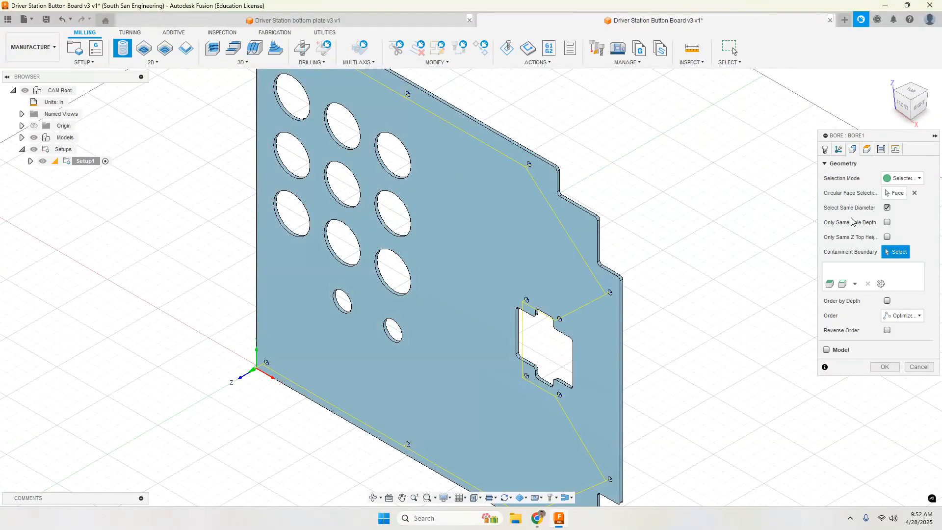
Step: Examine the bore's clearance, retract, top and bottom heights against the plate edge from the right side, including the bottom offset options
{"action": "left_click", "coordinate": [866, 149]}
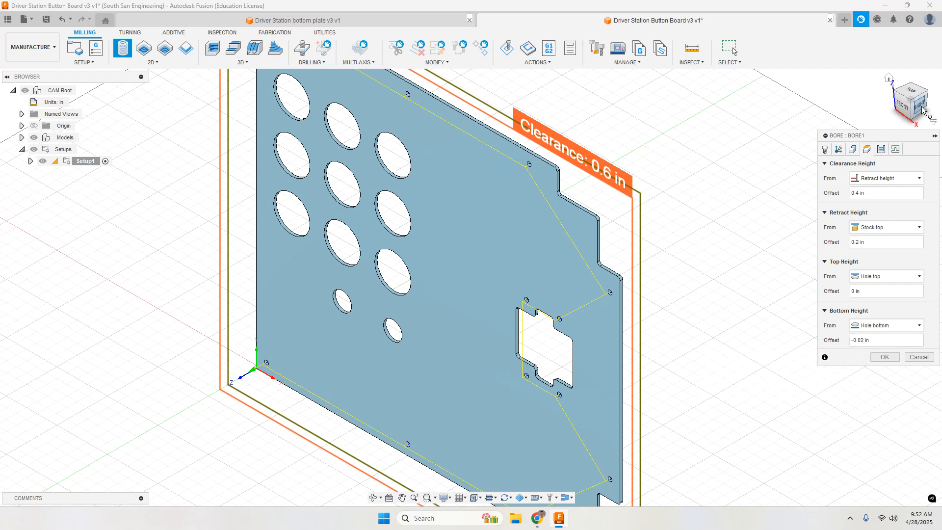
{"action": "left_click_drag", "start_coordinate": [924, 107], "coordinate": [889, 122]}
{"action": "scroll", "coordinate": [440, 178], "scroll_direction": "down", "scroll_amount": 1}
{"action": "scroll", "coordinate": [448, 160], "scroll_direction": "up", "scroll_amount": 5}
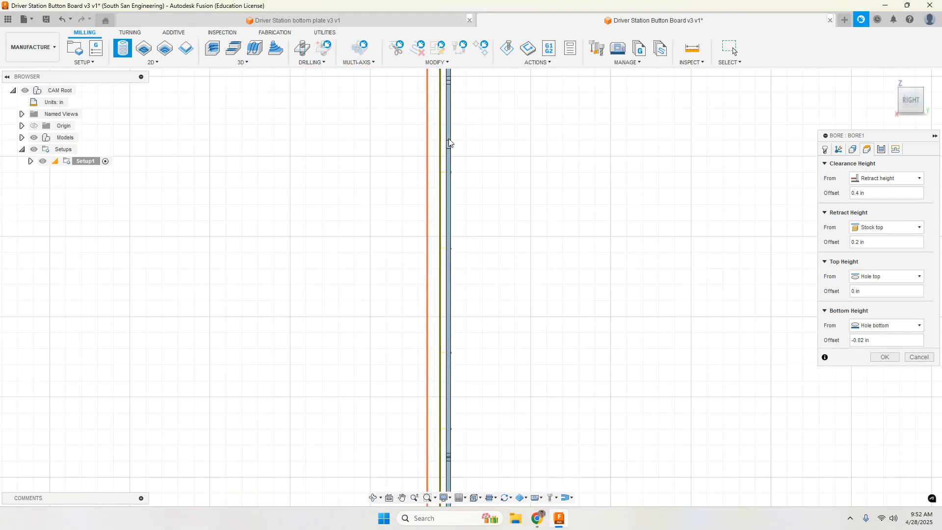
{"action": "scroll", "coordinate": [457, 179], "scroll_direction": "up", "scroll_amount": 5}
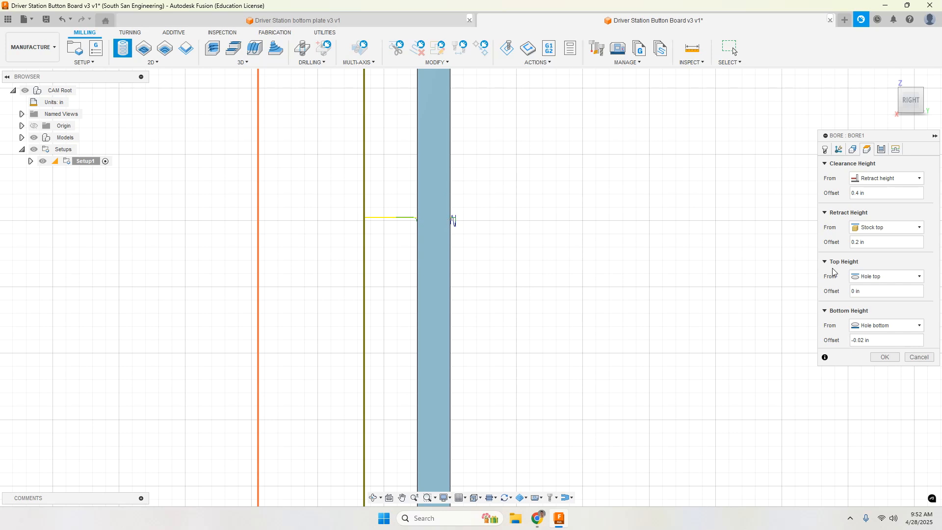
{"action": "left_click", "coordinate": [881, 341]}
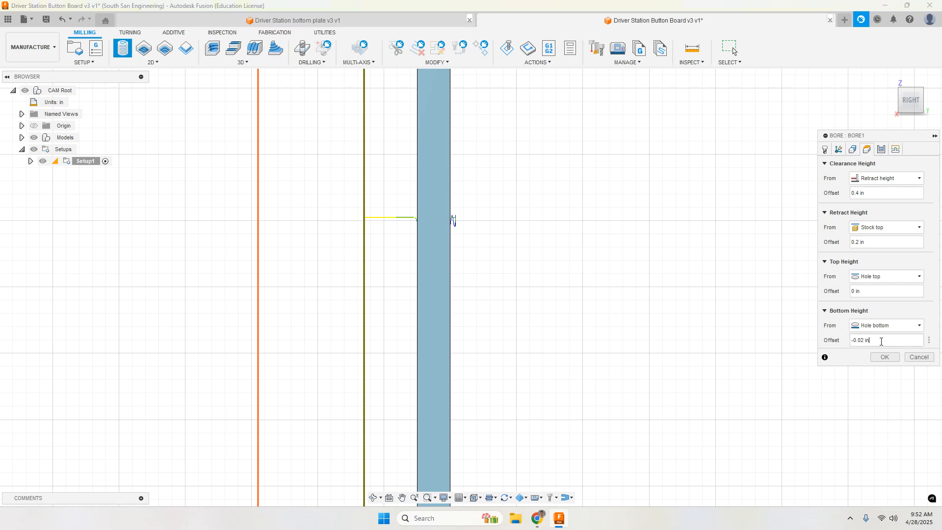
{"action": "left_click", "coordinate": [929, 341]}
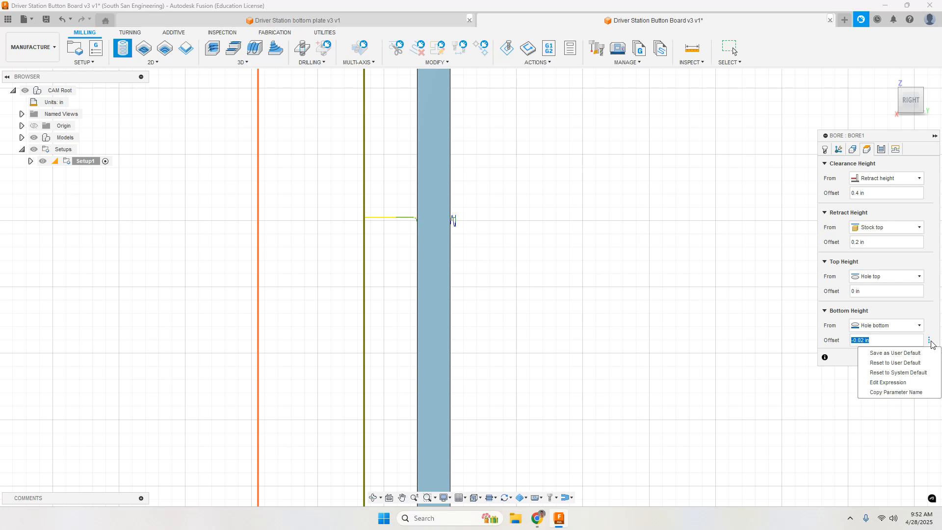
{"action": "left_click", "coordinate": [894, 341]}
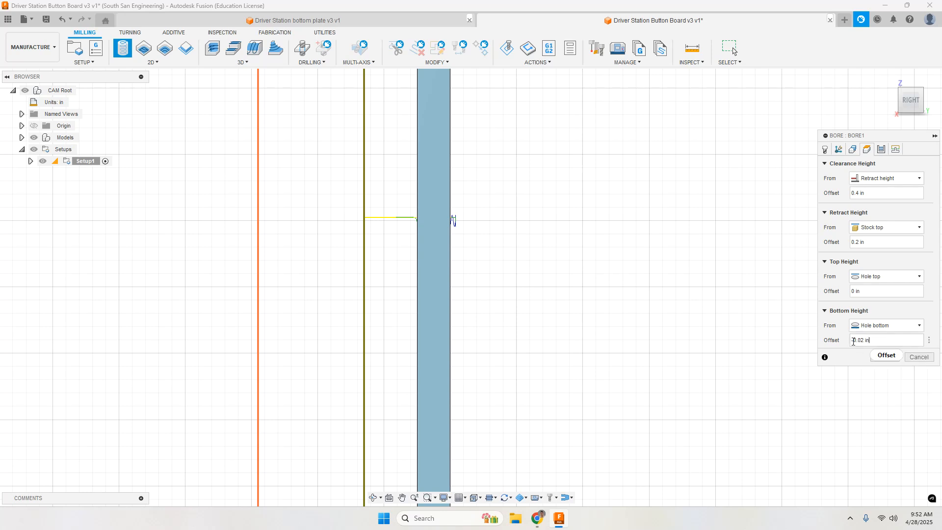
{"action": "scroll", "coordinate": [778, 342], "scroll_direction": "down", "scroll_amount": 5}
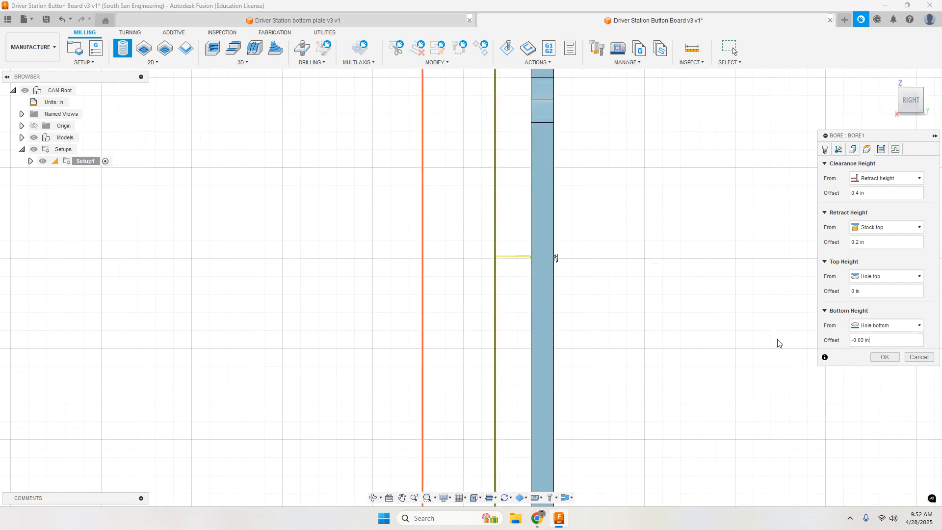
{"action": "left_click", "coordinate": [889, 79]}
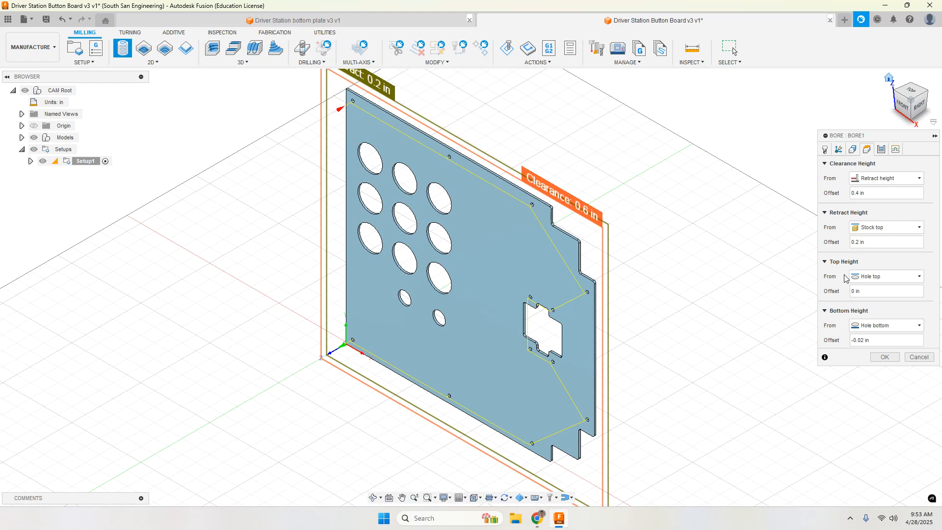
Step: Review the bore's passes and linking settings, keep the 5 deg ramp angle, and generate the toolpath
{"action": "left_click", "coordinate": [880, 150]}
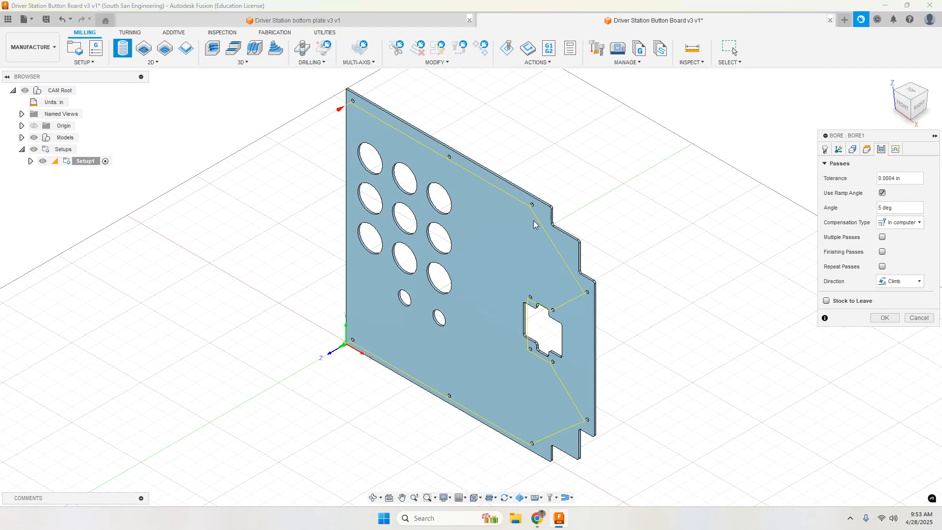
{"action": "scroll", "coordinate": [588, 294], "scroll_direction": "up", "scroll_amount": 10}
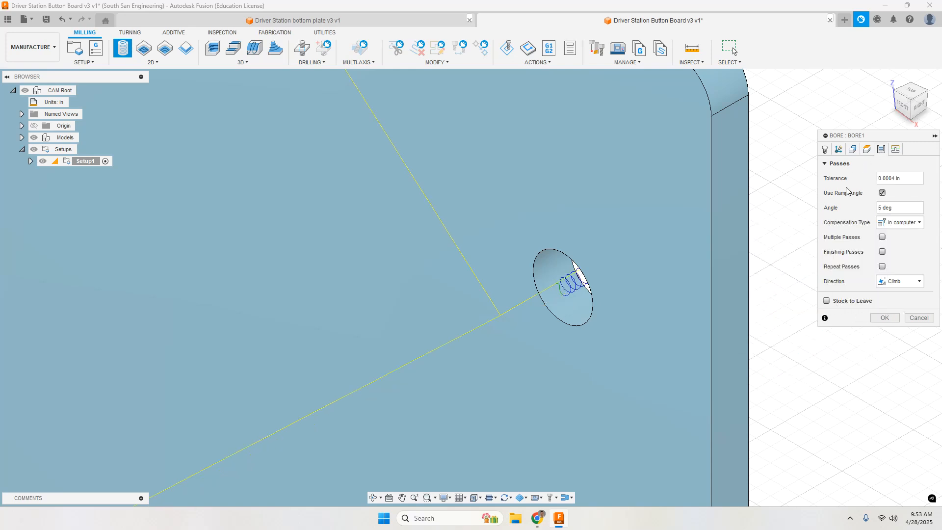
{"action": "left_click", "coordinate": [895, 149]}
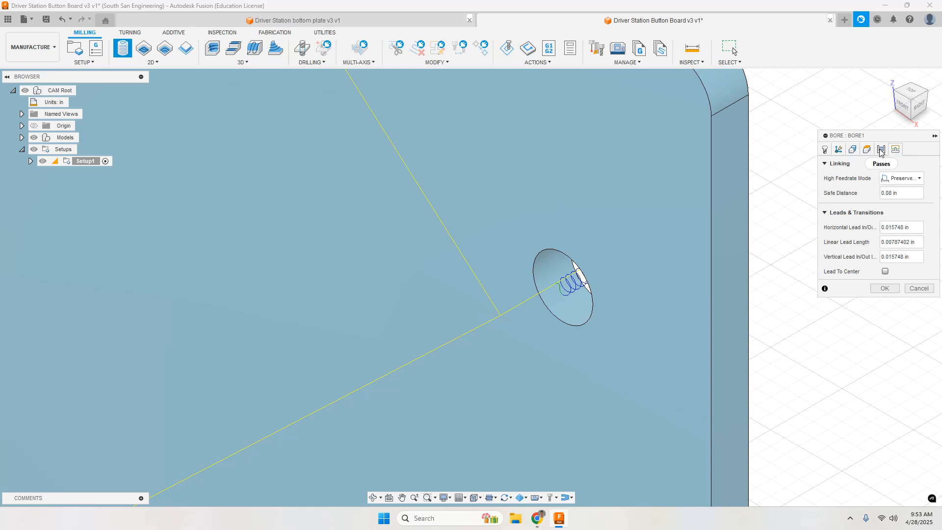
{"action": "left_click", "coordinate": [881, 150]}
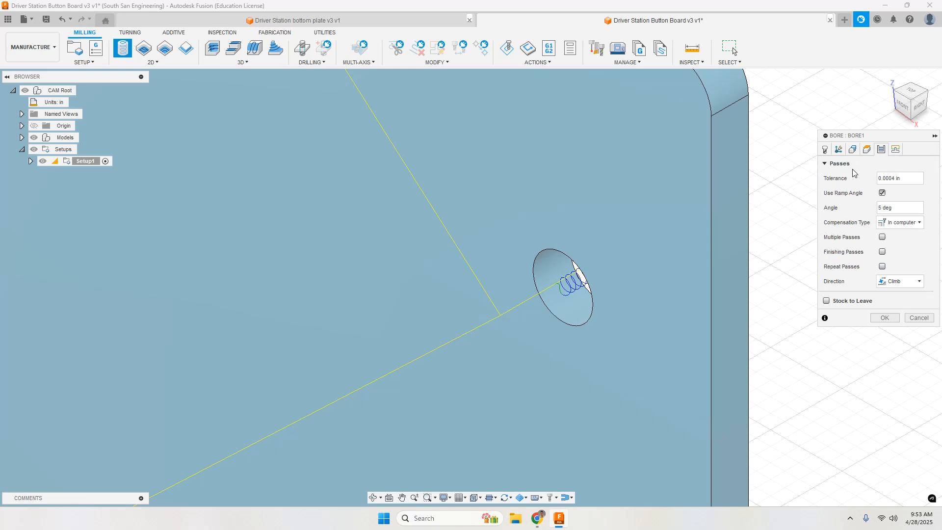
{"action": "left_click", "coordinate": [886, 318]}
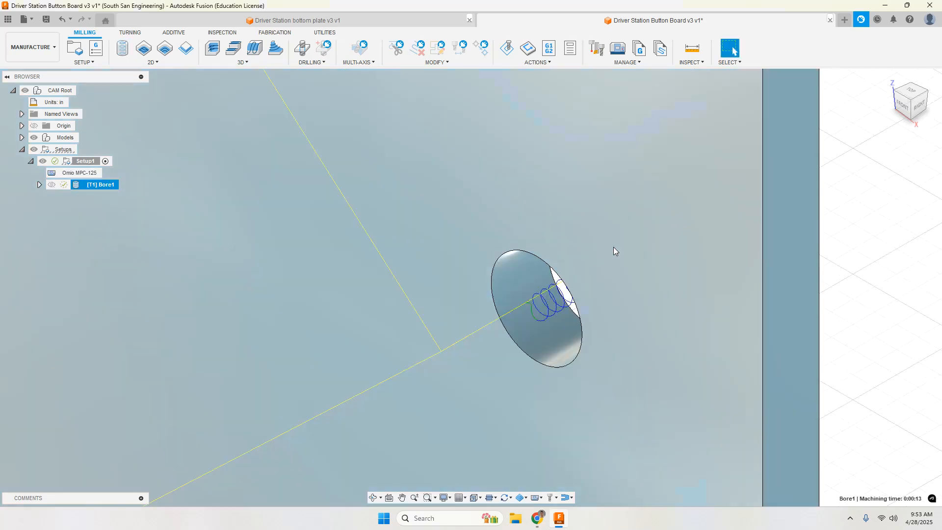
Step: Rename the new bore operation as "Bore small holes"
{"action": "scroll", "coordinate": [613, 246], "scroll_direction": "down", "scroll_amount": 10}
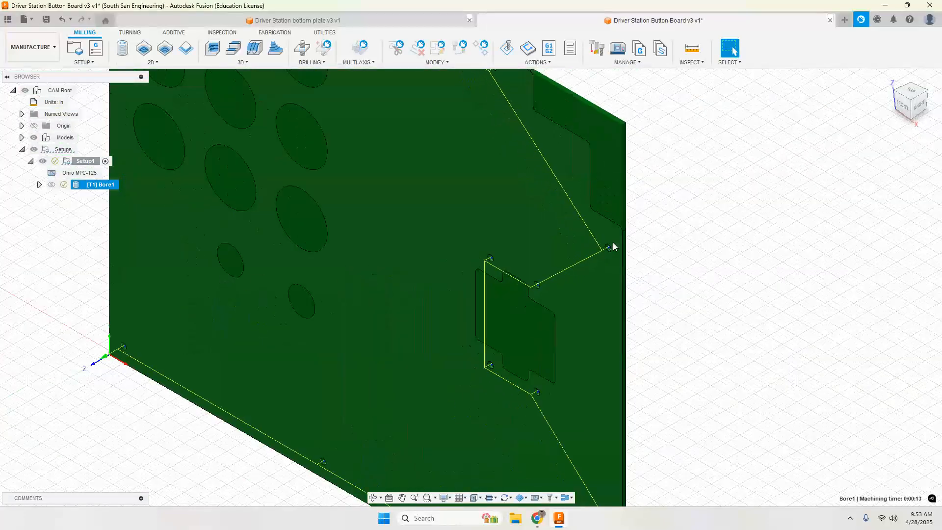
{"action": "left_click", "coordinate": [103, 185]}
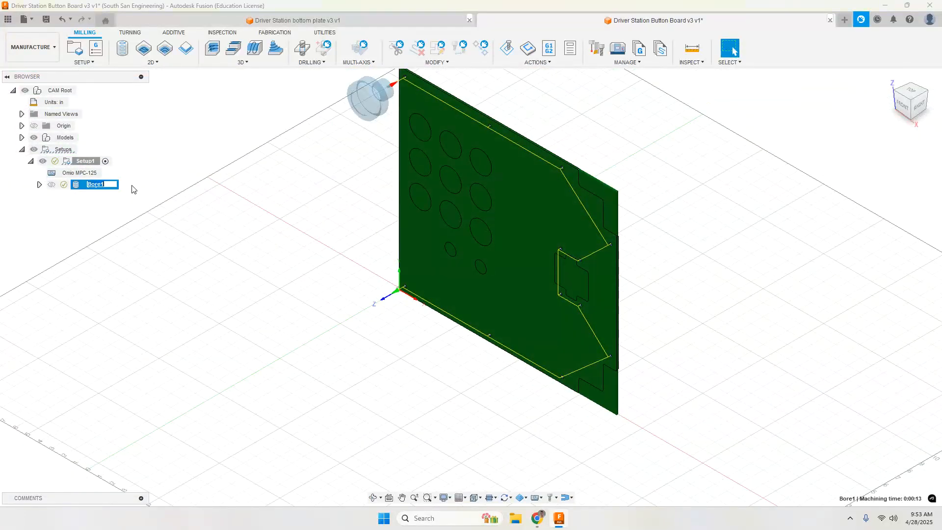
{"action": "type", "text": "Bore"}
{"action": "left_click", "coordinate": [100, 207]}
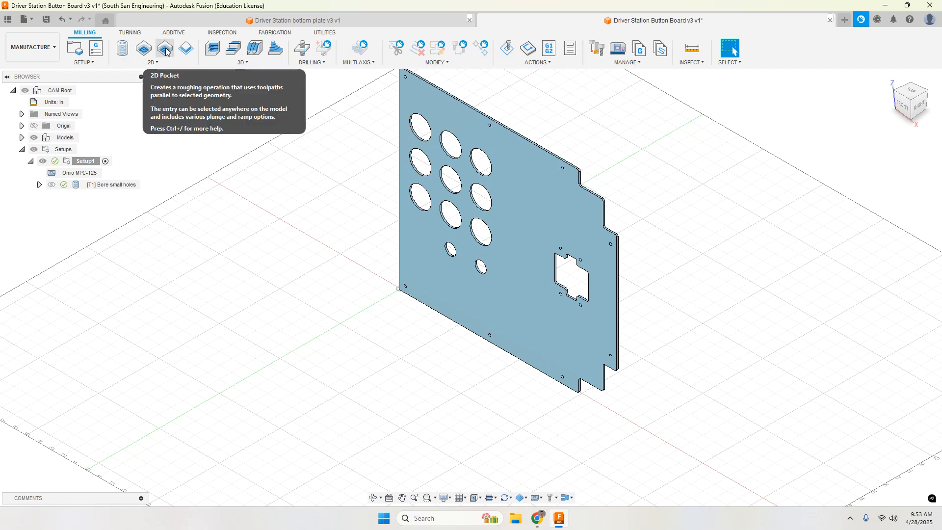
Step: Start a 2D Pocket operation and select the bottom edges of the three large holes in the top row as pocket chains
{"action": "left_click", "coordinate": [150, 63]}
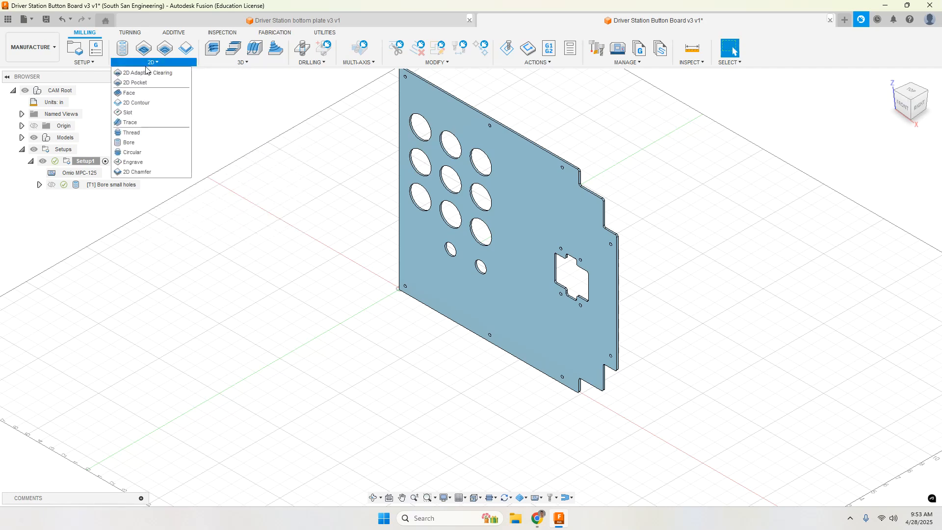
{"action": "left_click", "coordinate": [166, 49]}
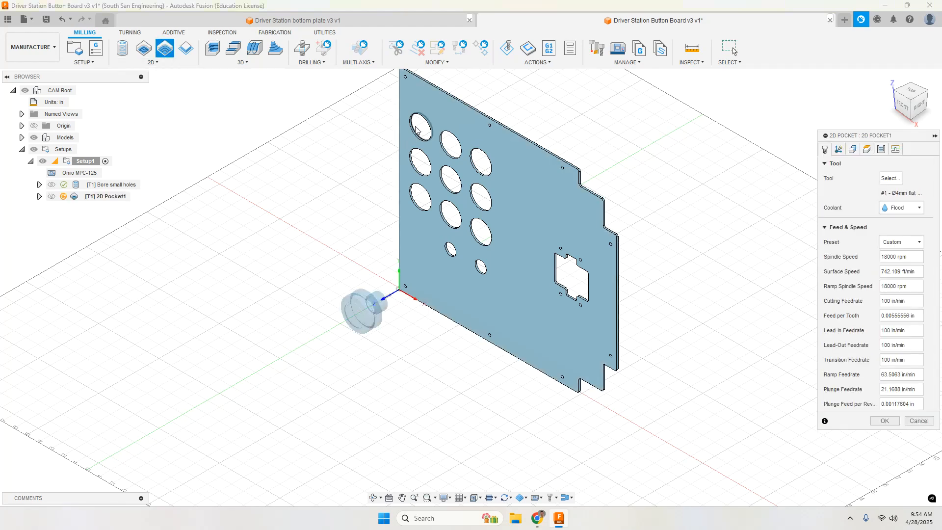
{"action": "scroll", "coordinate": [413, 129], "scroll_direction": "up", "scroll_amount": 10}
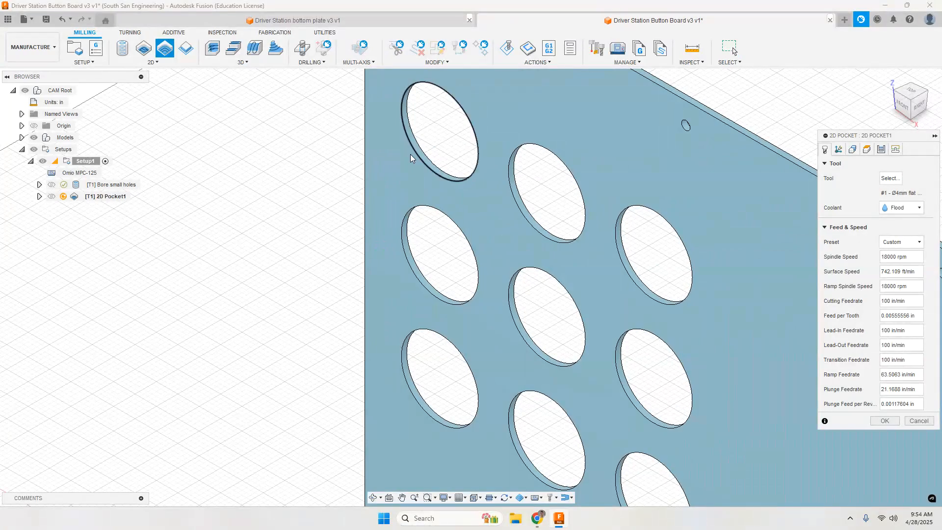
{"action": "scroll", "coordinate": [417, 152], "scroll_direction": "up", "scroll_amount": 5}
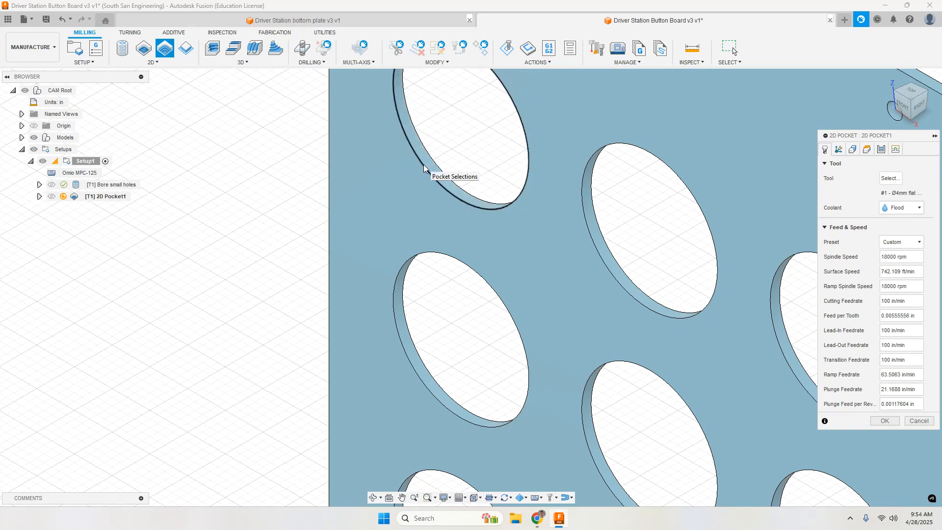
{"action": "left_click", "coordinate": [425, 169]}
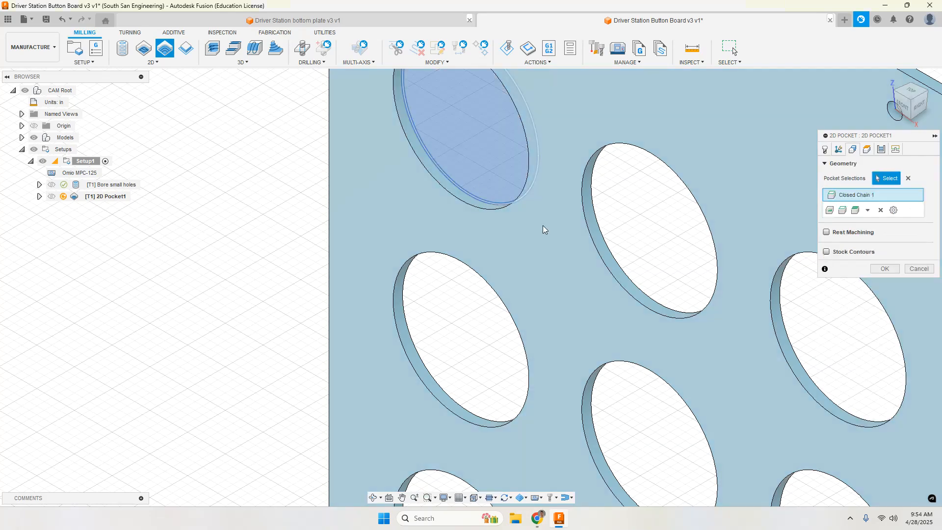
{"action": "left_click", "coordinate": [616, 263]}
{"action": "left_click", "coordinate": [807, 372]}
Step: Add the three middle-row holes and the centre and right holes of the bottom row to the pocket selection
{"action": "scroll", "coordinate": [296, 249], "scroll_direction": "down", "scroll_amount": 5}
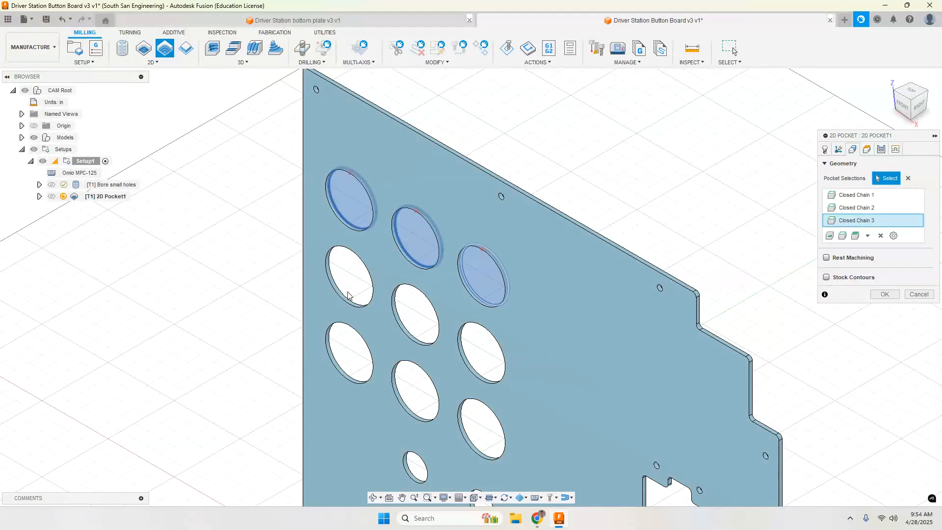
{"action": "left_click", "coordinate": [344, 296]}
{"action": "left_click", "coordinate": [420, 336]}
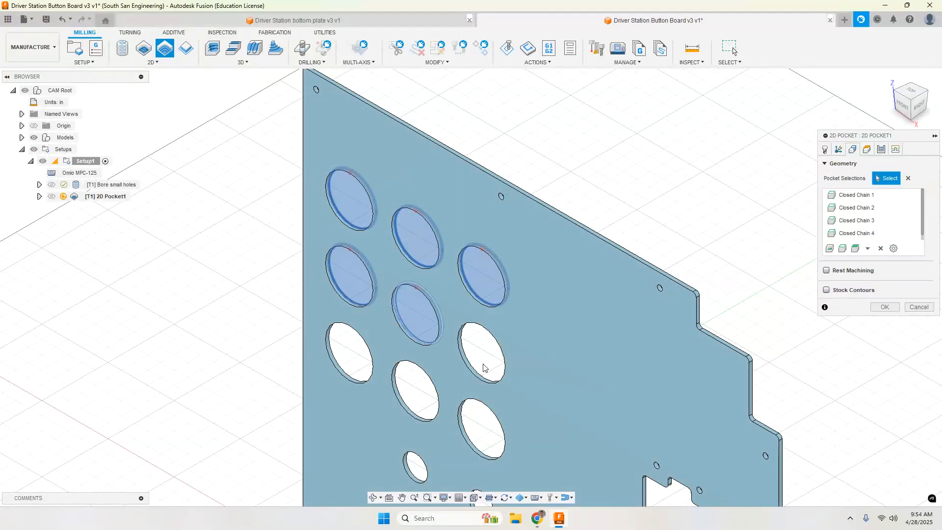
{"action": "left_click", "coordinate": [477, 374]}
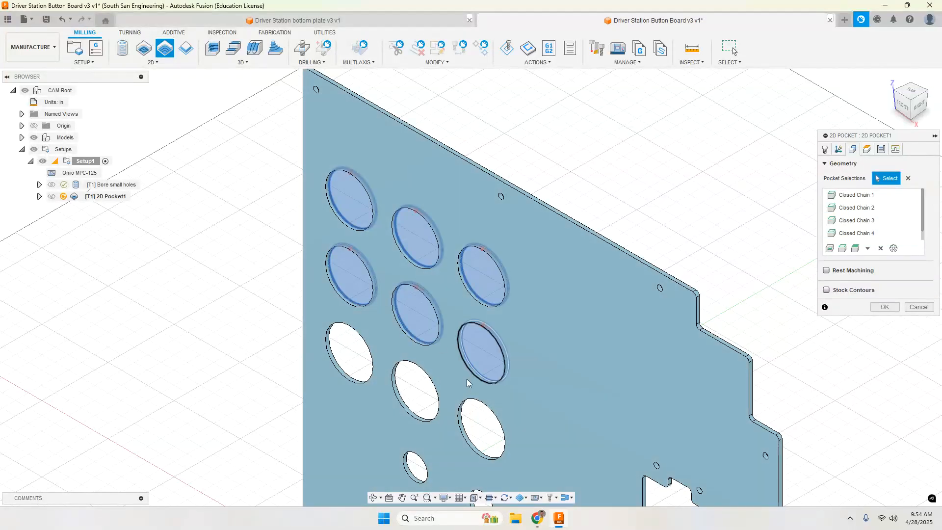
{"action": "left_click", "coordinate": [482, 455]}
{"action": "left_click", "coordinate": [412, 414]}
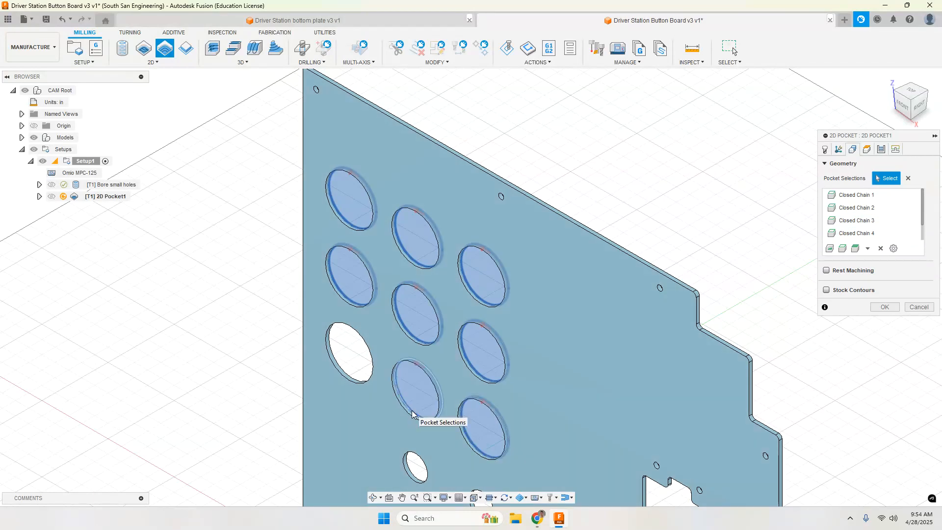
{"action": "left_click", "coordinate": [348, 372]}
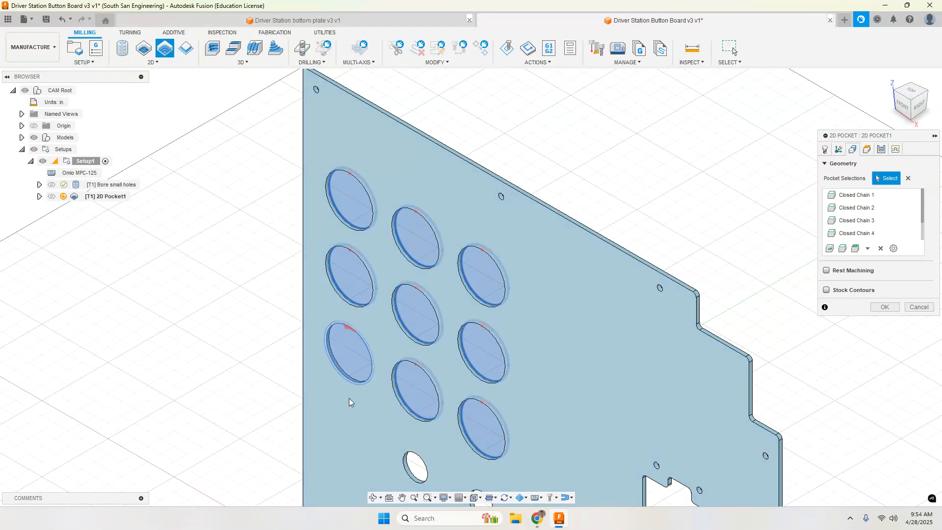
{"action": "left_click", "coordinate": [364, 368]}
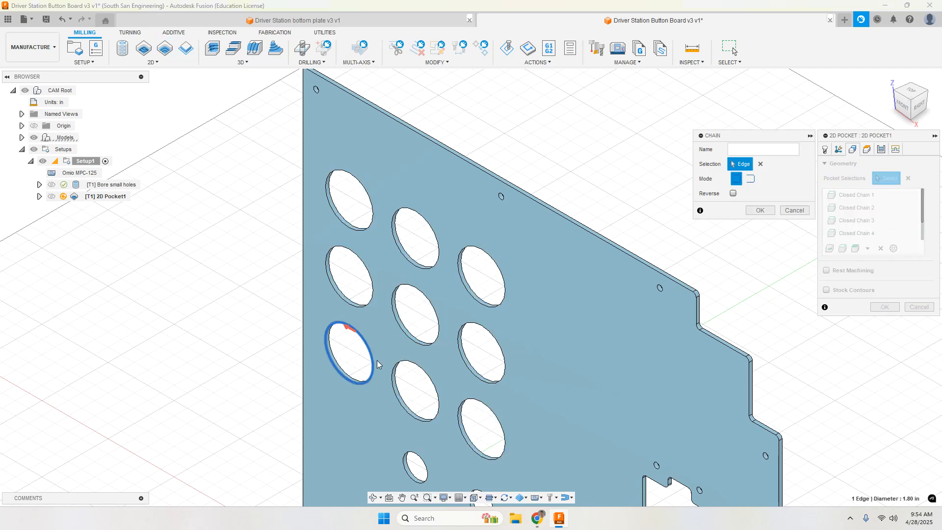
{"action": "left_click", "coordinate": [794, 210]}
{"action": "scroll", "coordinate": [878, 223], "scroll_direction": "down", "scroll_amount": 3}
{"action": "left_click", "coordinate": [880, 248]}
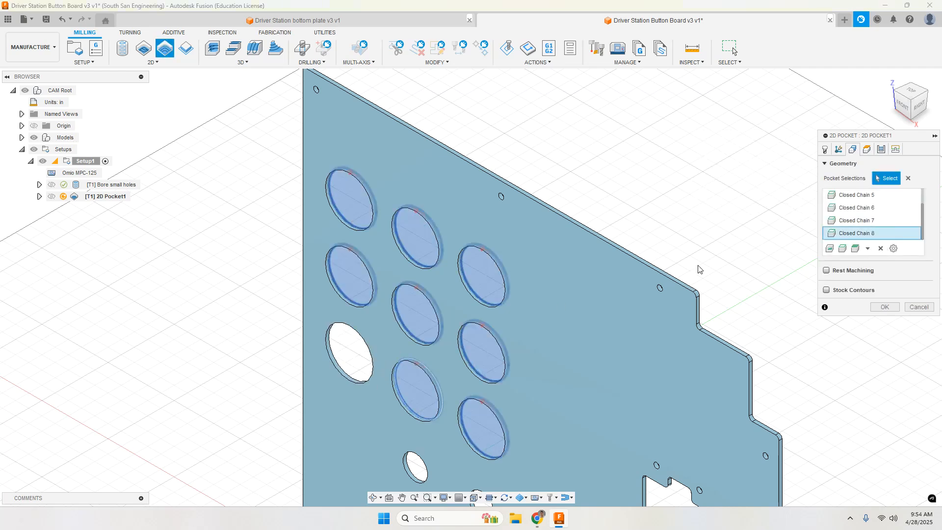
Step: Add the bottom edges of the bottom row's left large hole and the two smaller holes below to the pocket selection
{"action": "scroll", "coordinate": [344, 374], "scroll_direction": "down", "scroll_amount": 2}
{"action": "scroll", "coordinate": [344, 376], "scroll_direction": "up", "scroll_amount": 4}
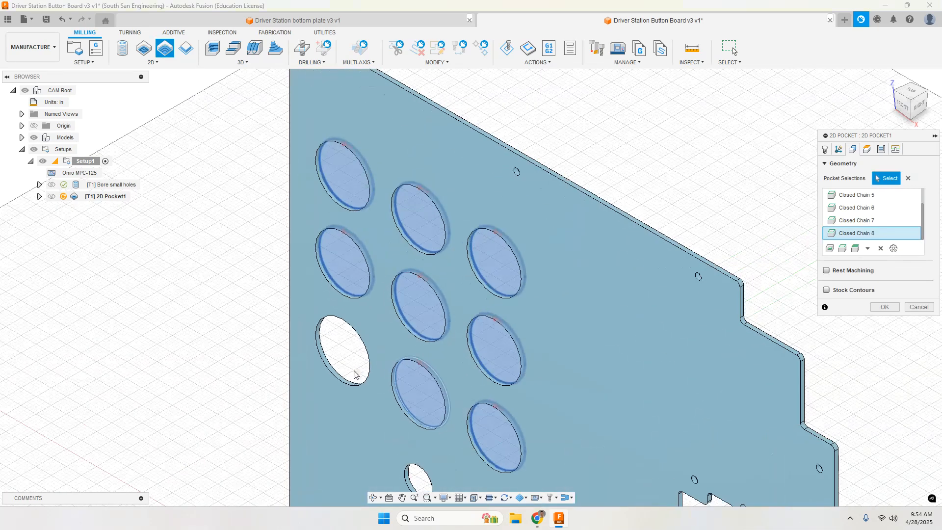
{"action": "scroll", "coordinate": [346, 378], "scroll_direction": "up", "scroll_amount": 2}
{"action": "left_click", "coordinate": [345, 379]}
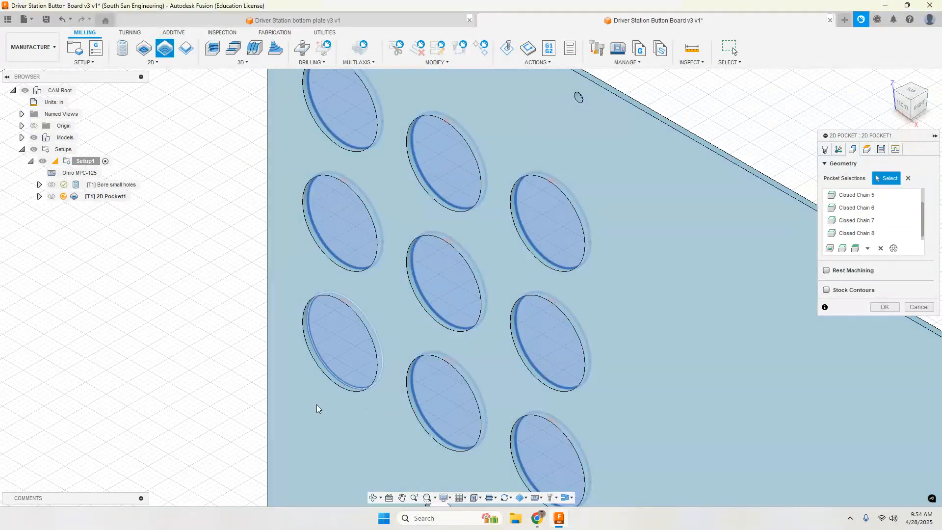
{"action": "middle_click_drag", "start_coordinate": [368, 425], "coordinate": [315, 220]}
{"action": "left_click", "coordinate": [385, 315]}
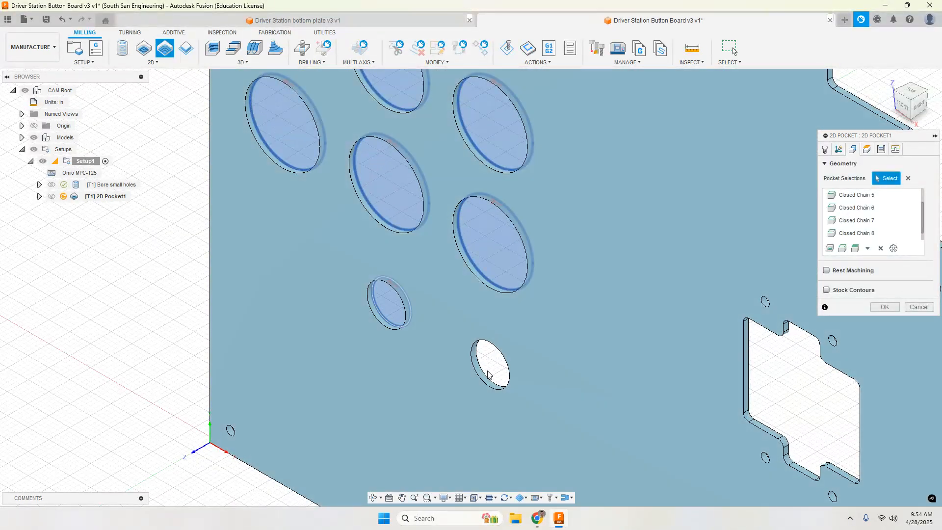
{"action": "scroll", "coordinate": [517, 381], "scroll_direction": "down", "scroll_amount": 6}
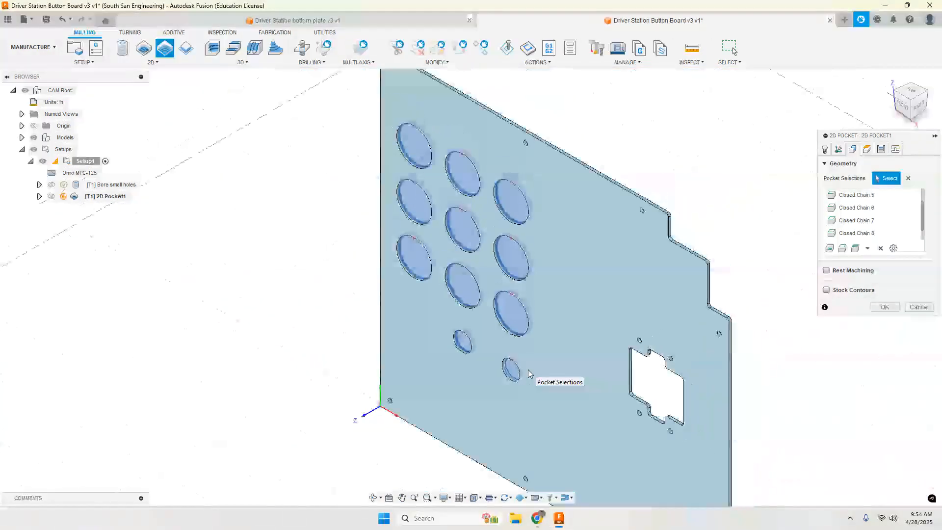
Step: Look over the selected holes and the unselected rectangular cutout, and check the pocket's height settings, including the bottom offset
{"action": "scroll", "coordinate": [565, 376], "scroll_direction": "up", "scroll_amount": 3}
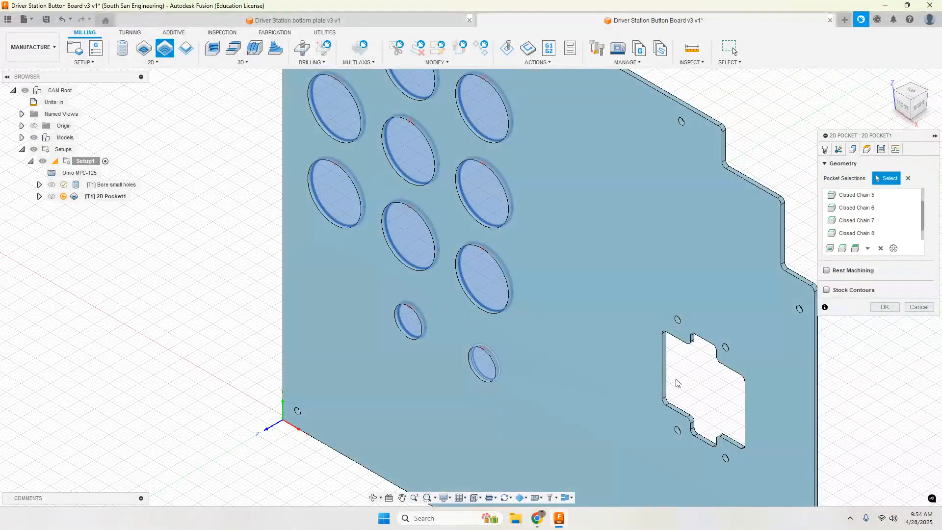
{"action": "middle_click_drag", "start_coordinate": [677, 378], "coordinate": [693, 368], "text": "shift"}
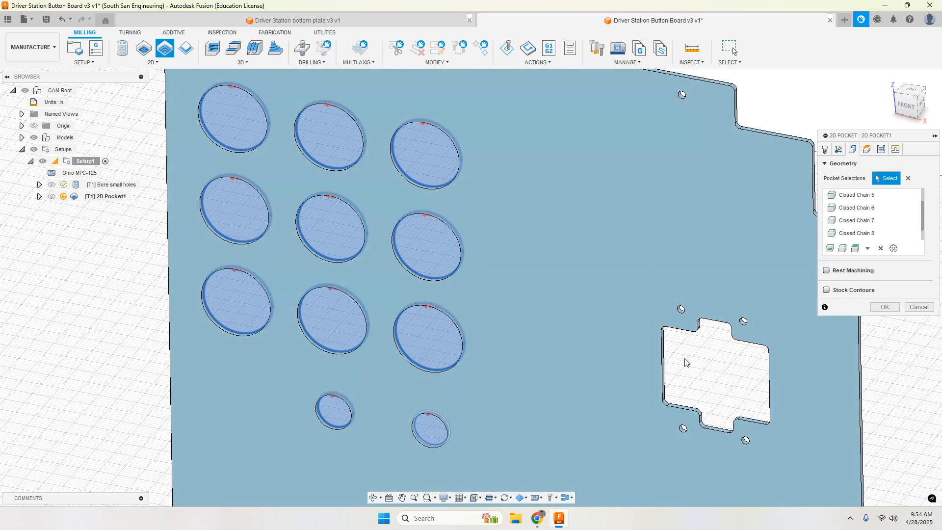
{"action": "scroll", "coordinate": [701, 387], "scroll_direction": "down", "scroll_amount": 3}
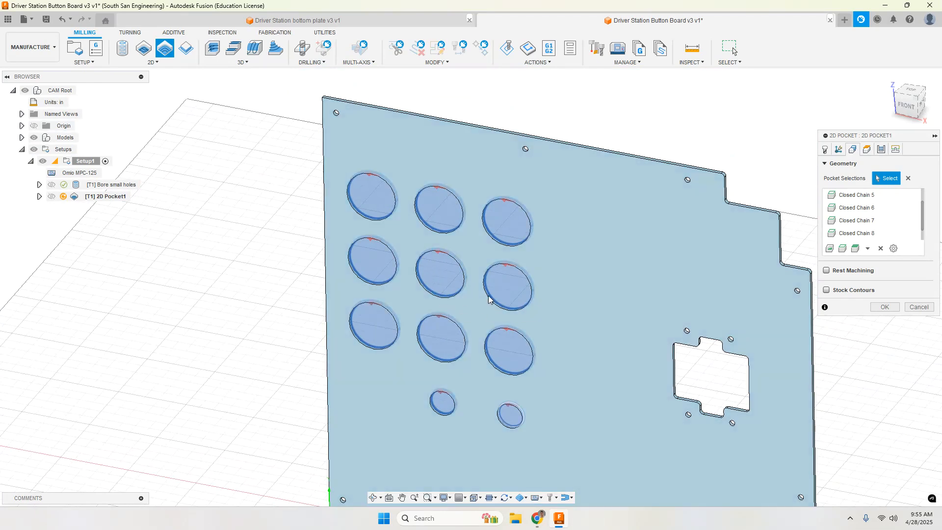
{"action": "middle_click_drag", "start_coordinate": [553, 315], "coordinate": [603, 320], "text": "shift"}
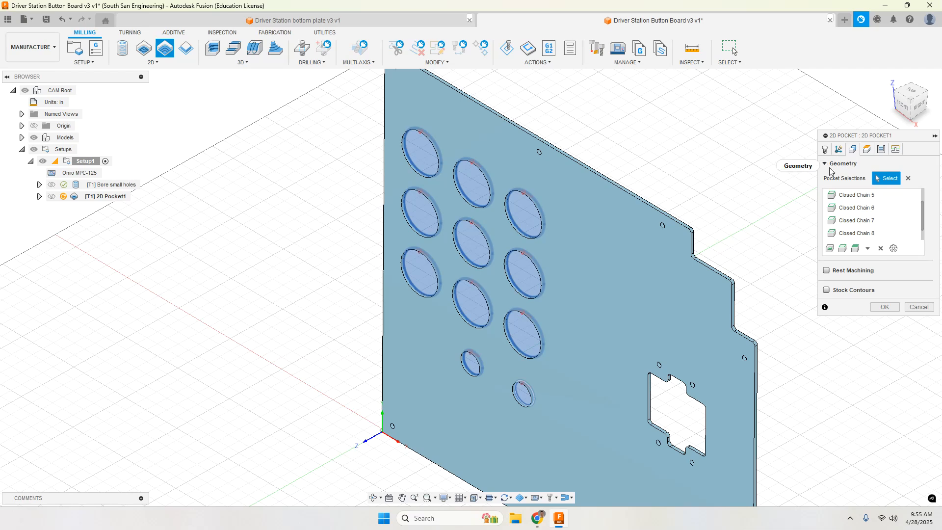
{"action": "left_click", "coordinate": [867, 149]}
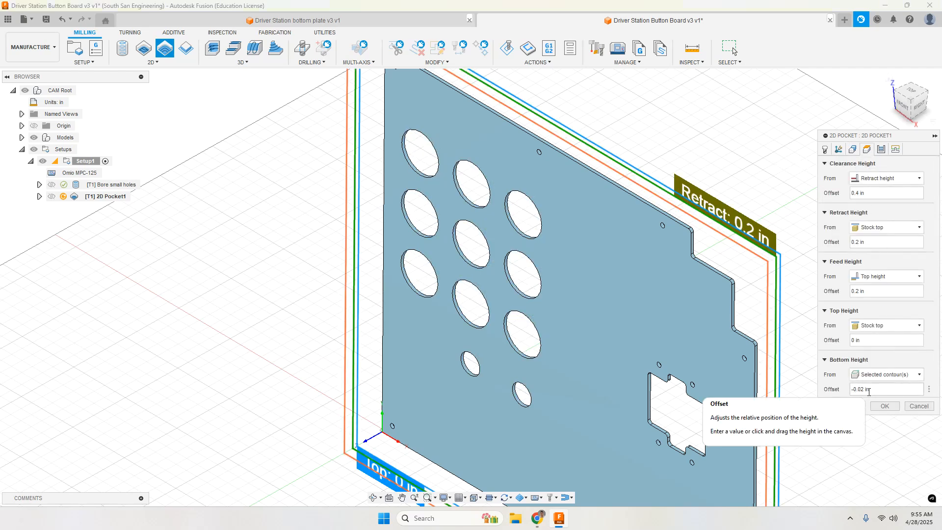
Step: Turn off Stock to Leave in the pocket's passes settings
{"action": "left_click", "coordinate": [880, 152]}
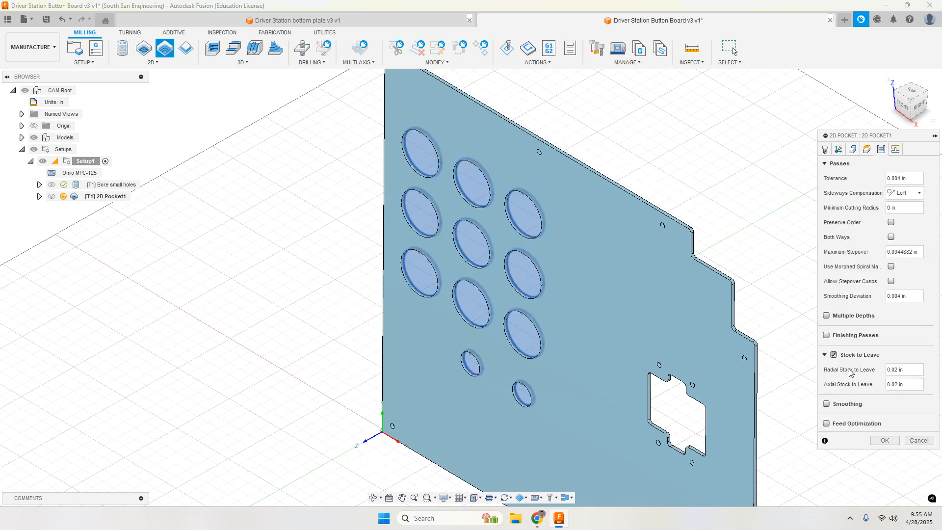
{"action": "mouse_move", "coordinate": [834, 358]}
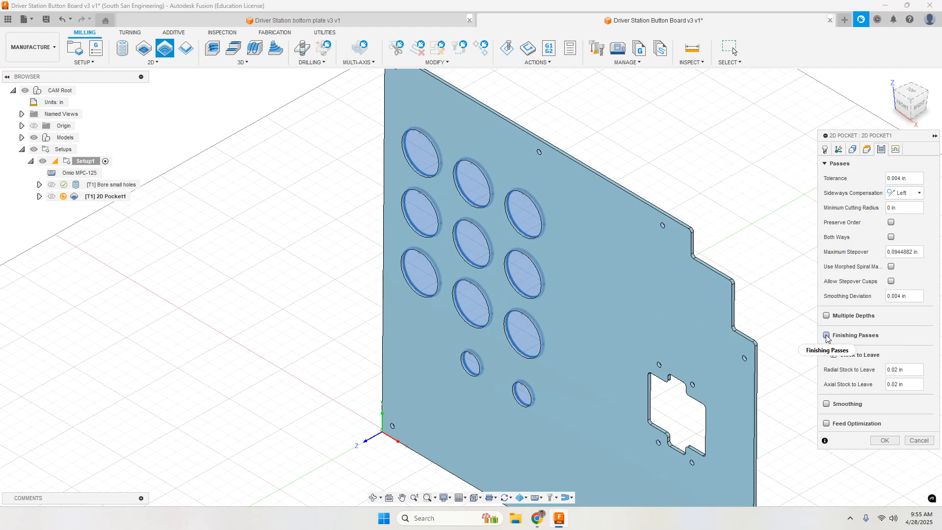
{"action": "left_click", "coordinate": [834, 355]}
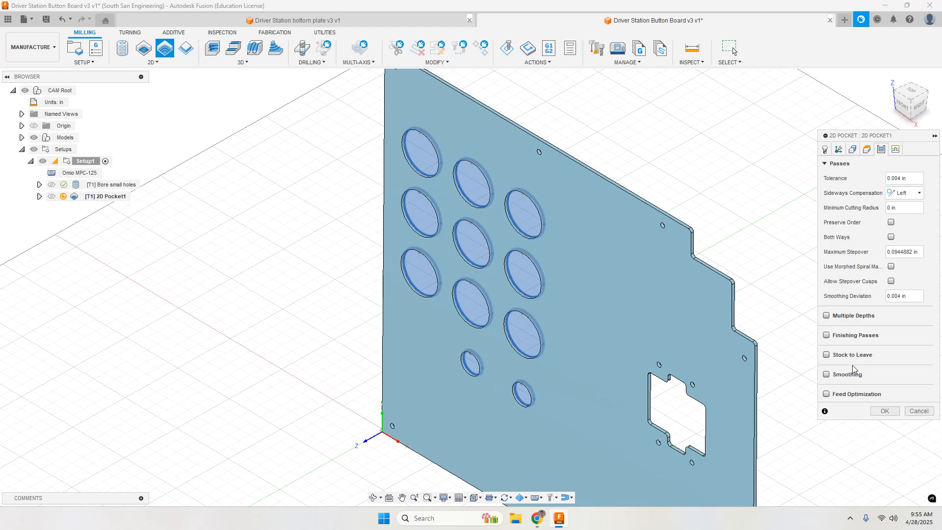
{"action": "left_click", "coordinate": [826, 355]}
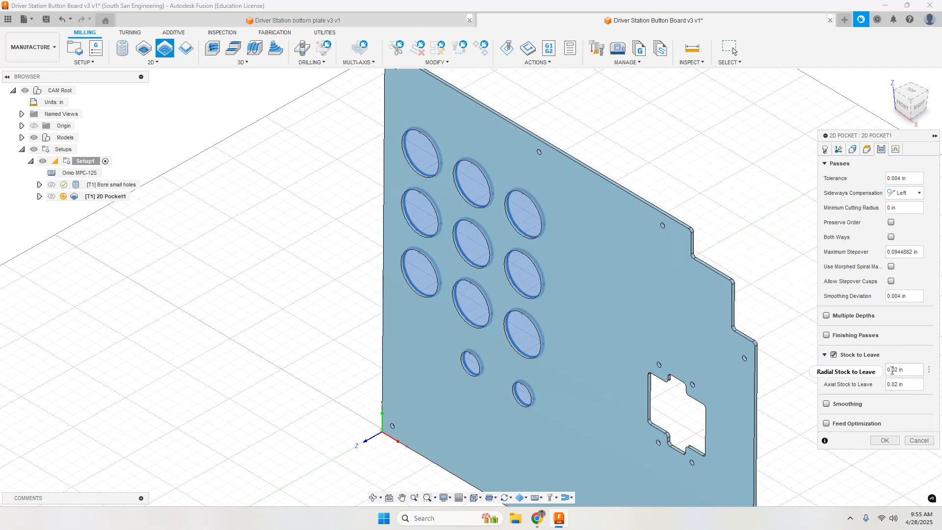
{"action": "mouse_move", "coordinate": [903, 371]}
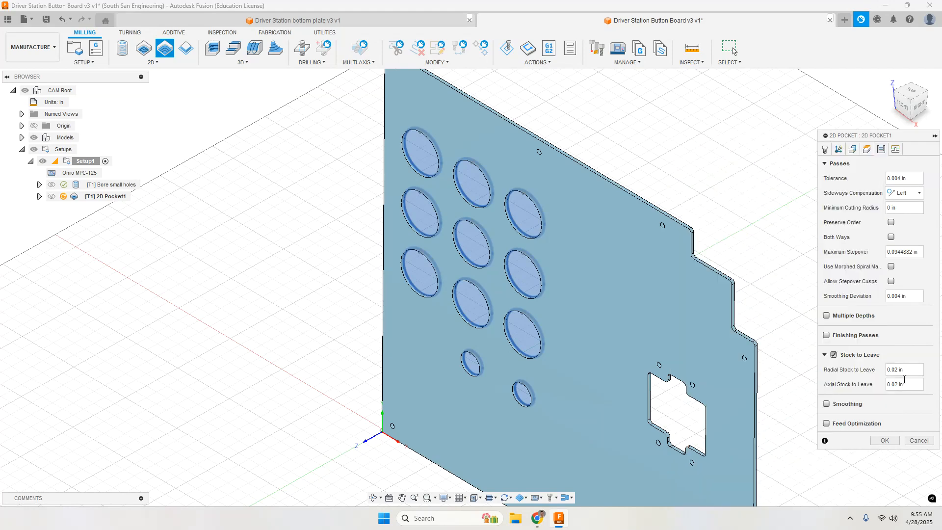
{"action": "left_click", "coordinate": [836, 355]}
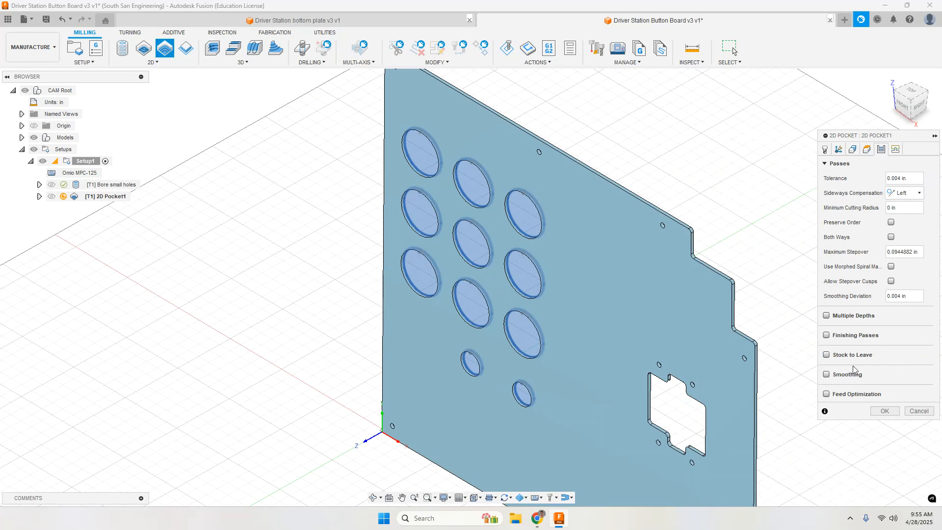
Step: Generate the pocket toolpath with the Helix ramp kept at 5 deg and inspect the resulting passes in the holes
{"action": "left_click", "coordinate": [895, 148]}
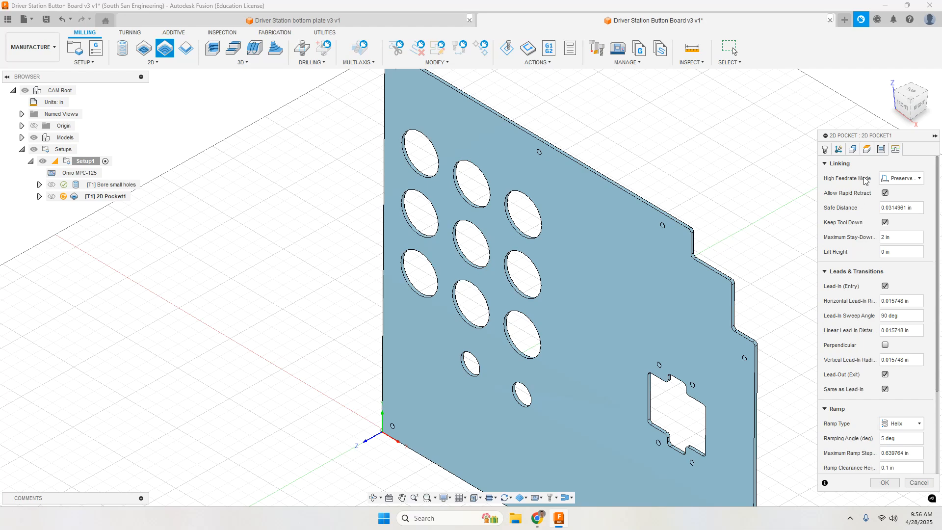
{"action": "scroll", "coordinate": [876, 304], "scroll_direction": "down", "scroll_amount": 3}
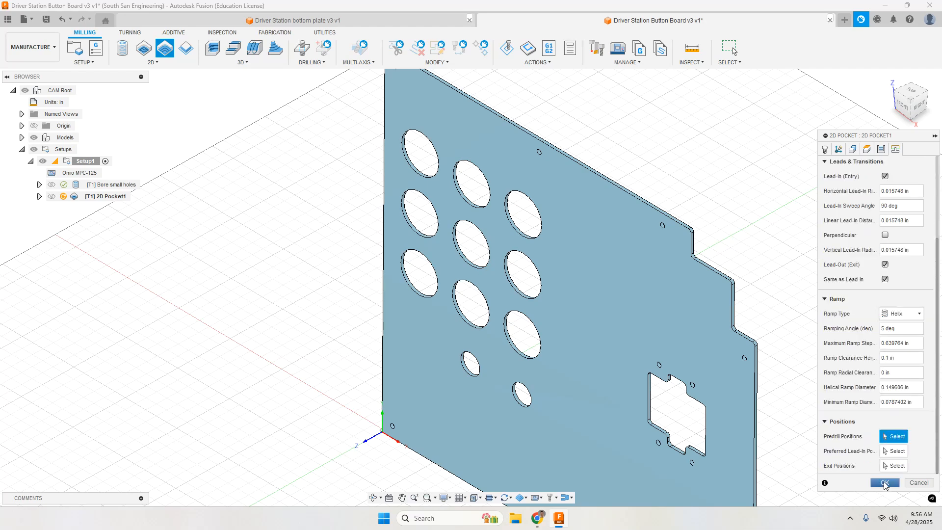
{"action": "left_click", "coordinate": [885, 482]}
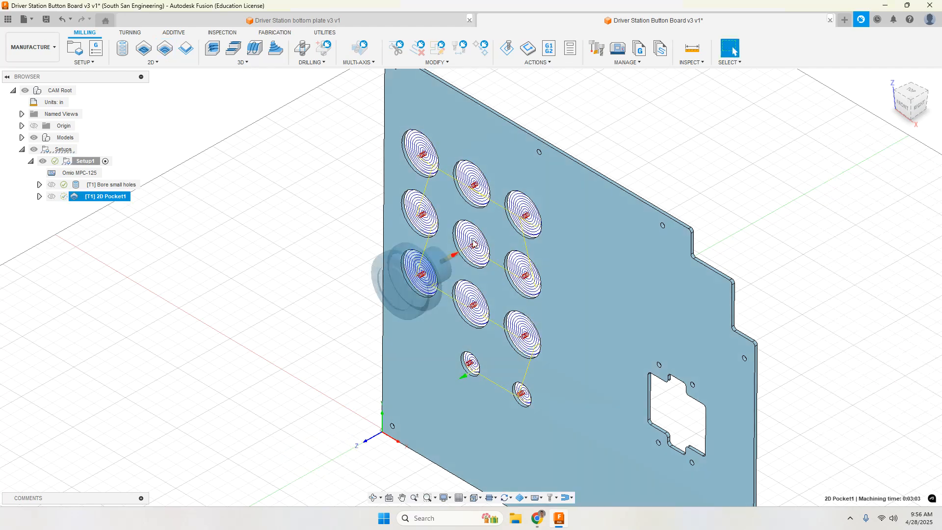
{"action": "scroll", "coordinate": [474, 244], "scroll_direction": "up", "scroll_amount": 5}
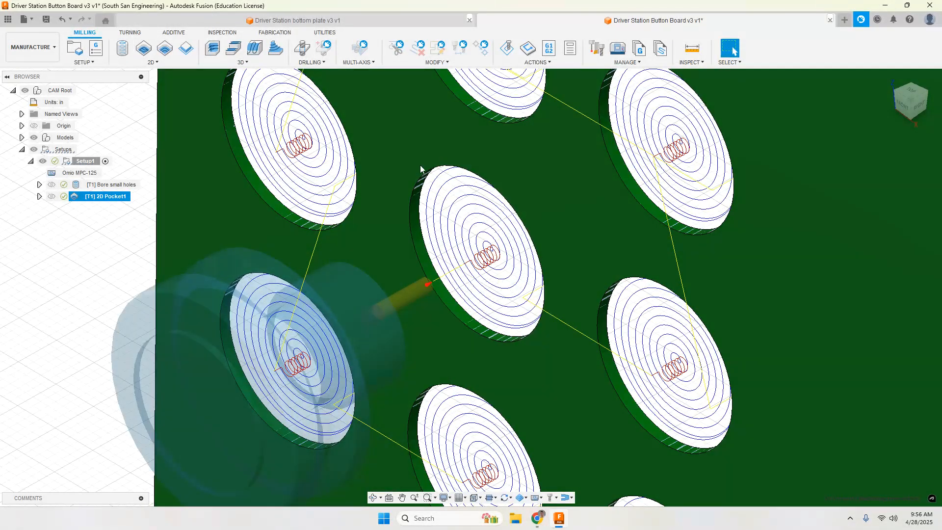
{"action": "scroll", "coordinate": [507, 336], "scroll_direction": "down", "scroll_amount": 1}
{"action": "scroll", "coordinate": [507, 337], "scroll_direction": "up", "scroll_amount": 3}
{"action": "scroll", "coordinate": [505, 336], "scroll_direction": "down", "scroll_amount": 8}
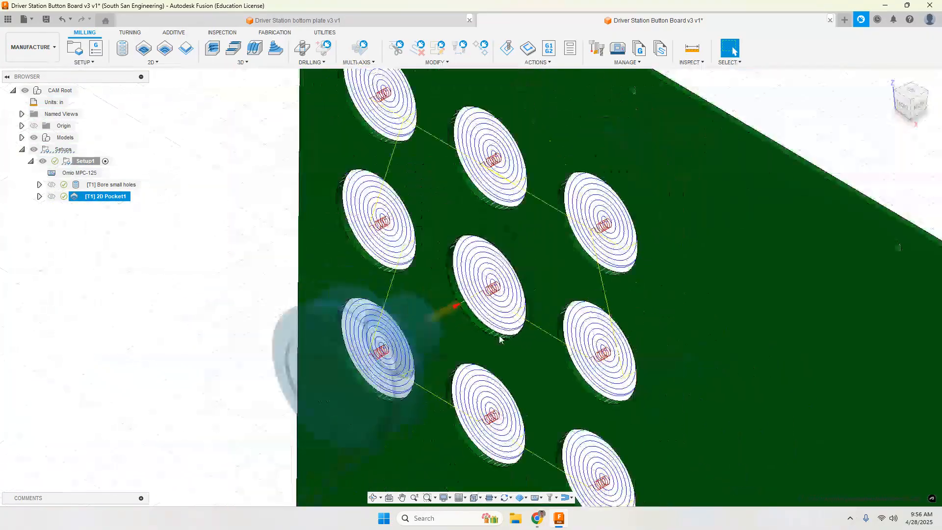
{"action": "scroll", "coordinate": [550, 405], "scroll_direction": "up", "scroll_amount": 5}
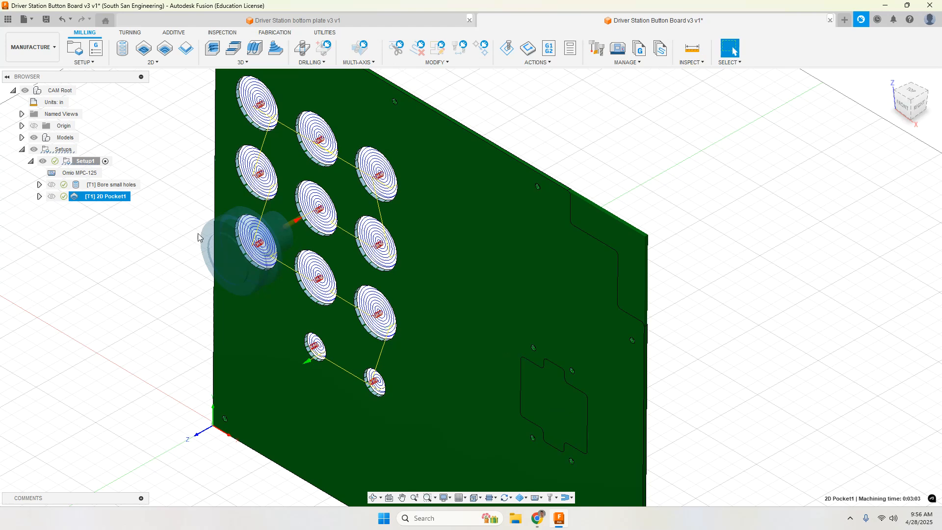
Step: Rename the new 2D pocket operation with a name beginning "pocket button"
{"action": "left_click", "coordinate": [109, 197]}
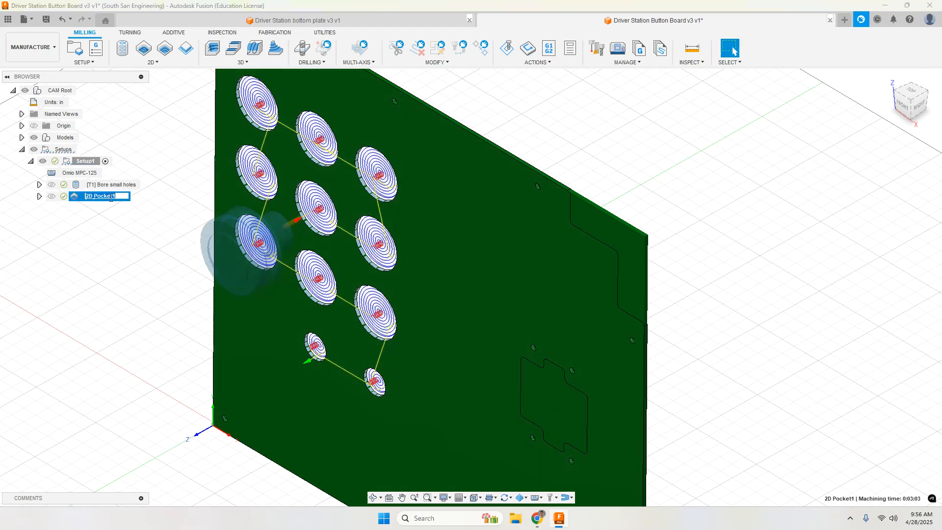
{"action": "type", "text": "po"}
{"action": "key", "text": "Return"}
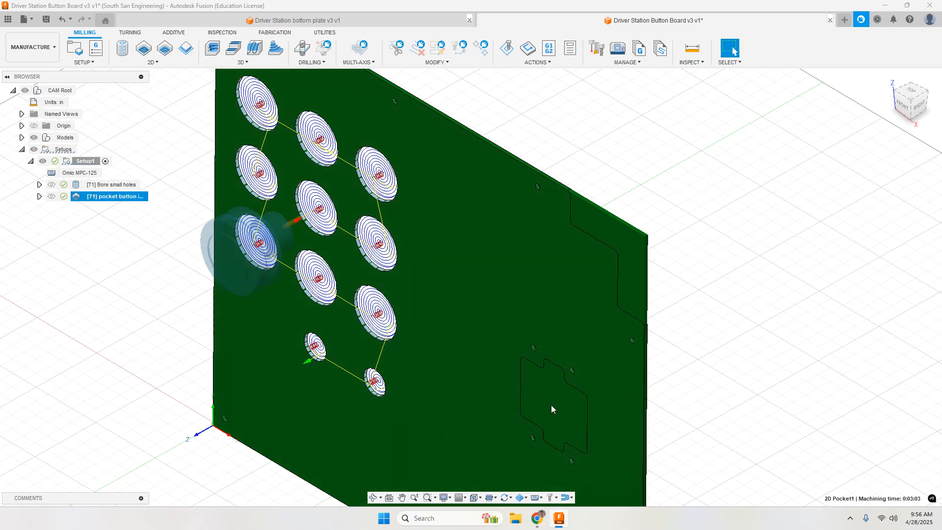
Step: Start a 2D Adaptive Clearing operation and select the bottom edge of the stepped joystick cutout as its pocket contour
{"action": "left_click", "coordinate": [152, 63]}
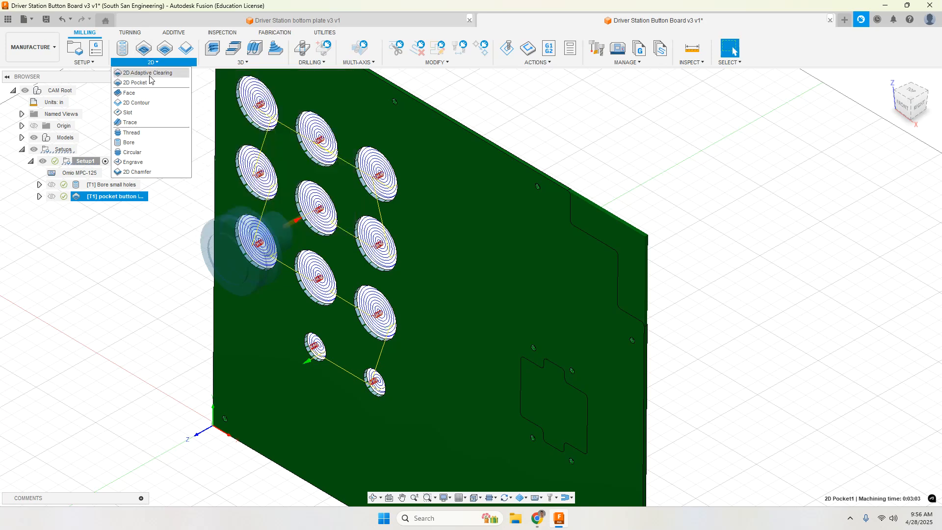
{"action": "left_click", "coordinate": [143, 50]}
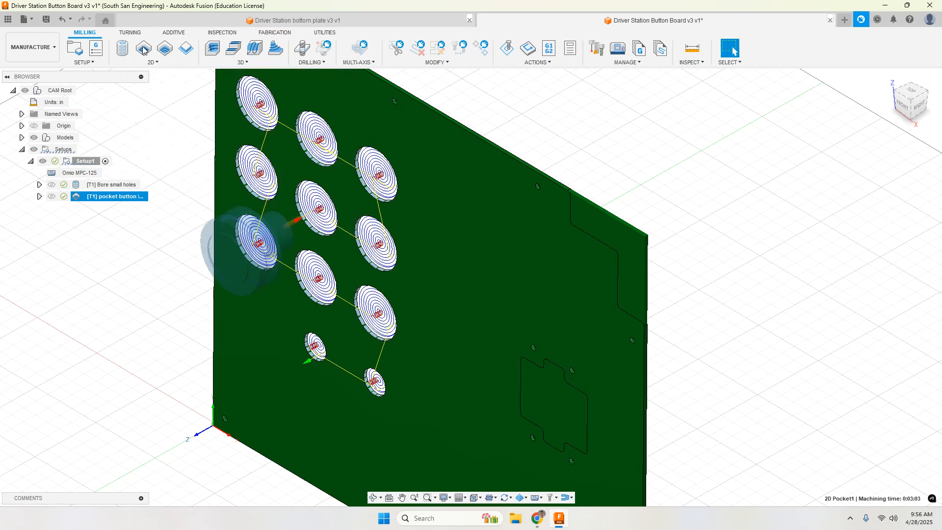
{"action": "scroll", "coordinate": [537, 403], "scroll_direction": "up", "scroll_amount": 6}
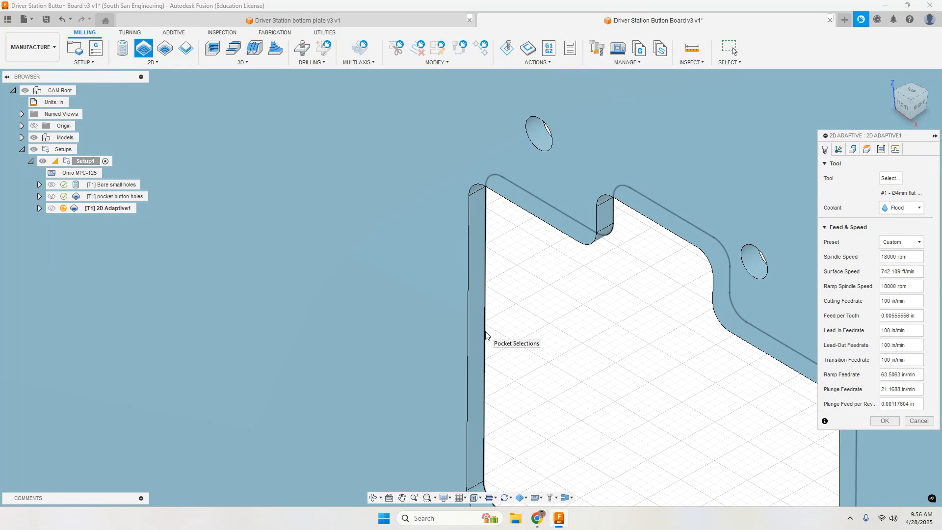
{"action": "left_click", "coordinate": [485, 335]}
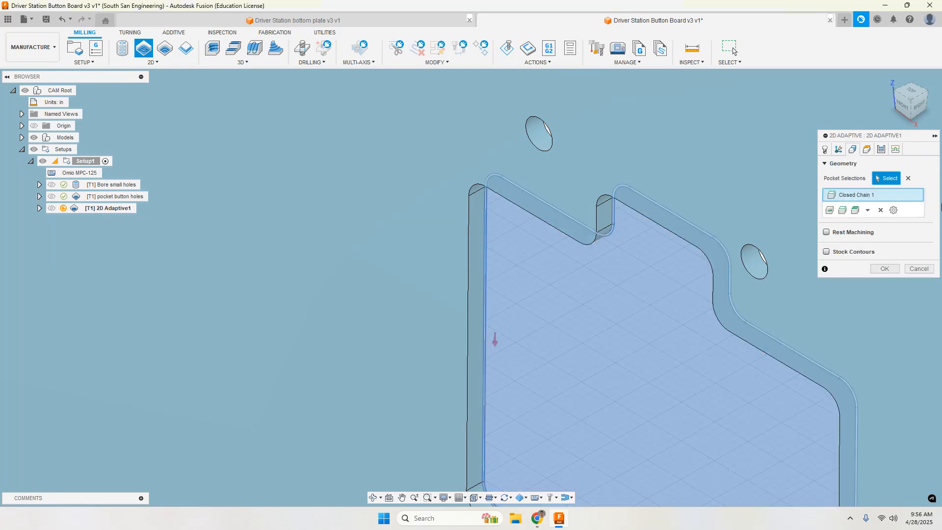
Step: Check the operation's 4 mm flat end mill in the tool library and review the selected joystick cutout contour on the plate
{"action": "left_click", "coordinate": [826, 150]}
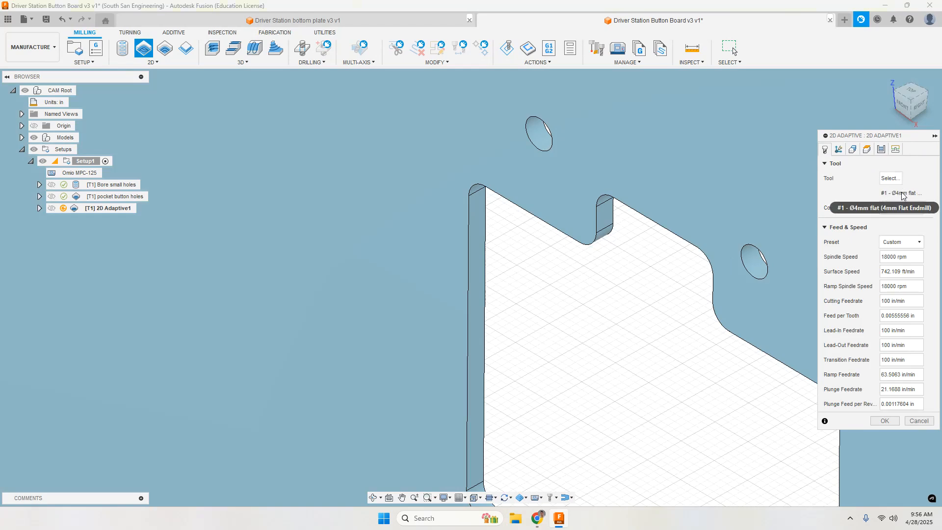
{"action": "left_click", "coordinate": [890, 179]}
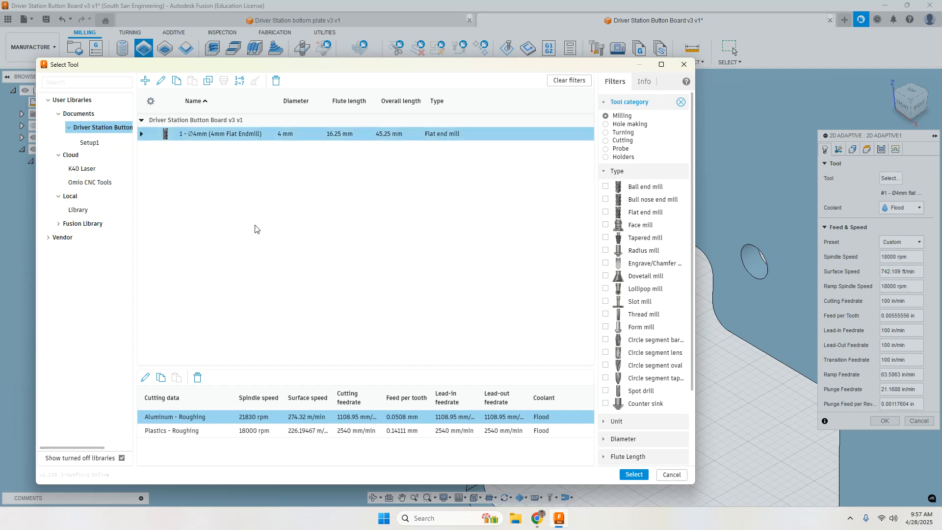
{"action": "left_click", "coordinate": [683, 65]}
{"action": "scroll", "coordinate": [609, 225], "scroll_direction": "down", "scroll_amount": 10}
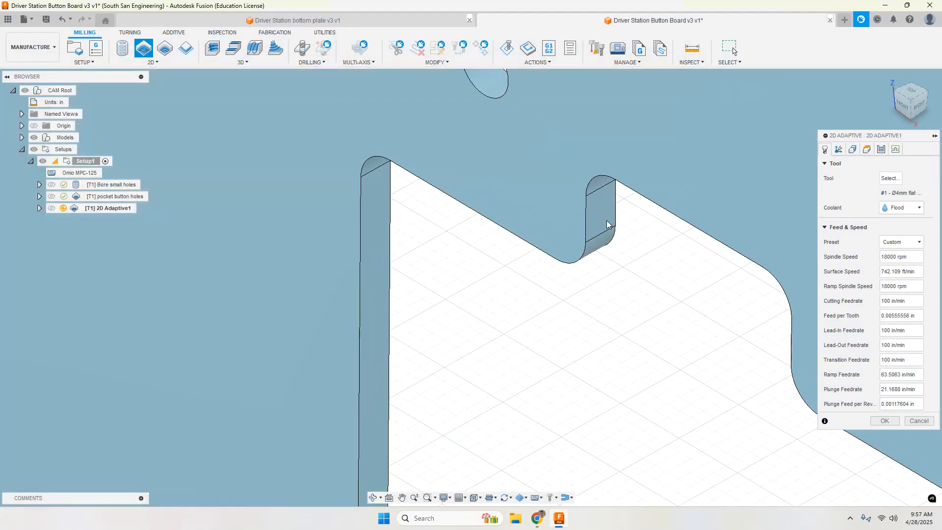
{"action": "scroll", "coordinate": [607, 223], "scroll_direction": "down", "scroll_amount": 2}
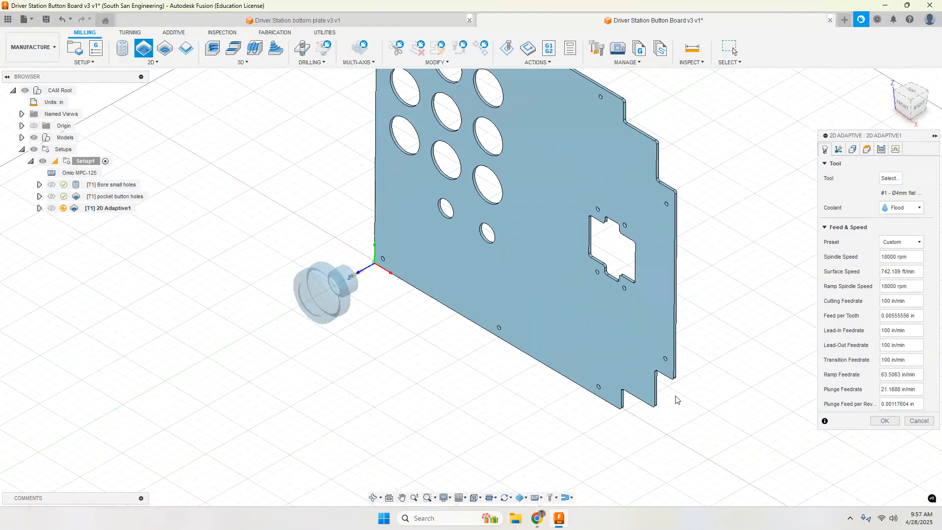
{"action": "scroll", "coordinate": [685, 465], "scroll_direction": "down", "scroll_amount": 2}
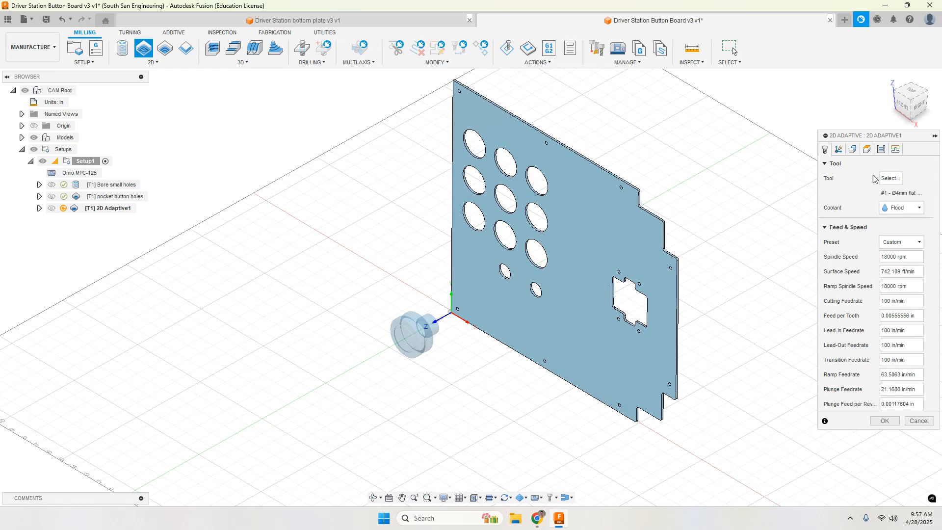
{"action": "left_click", "coordinate": [853, 149]}
{"action": "scroll", "coordinate": [632, 303], "scroll_direction": "down", "scroll_amount": 2}
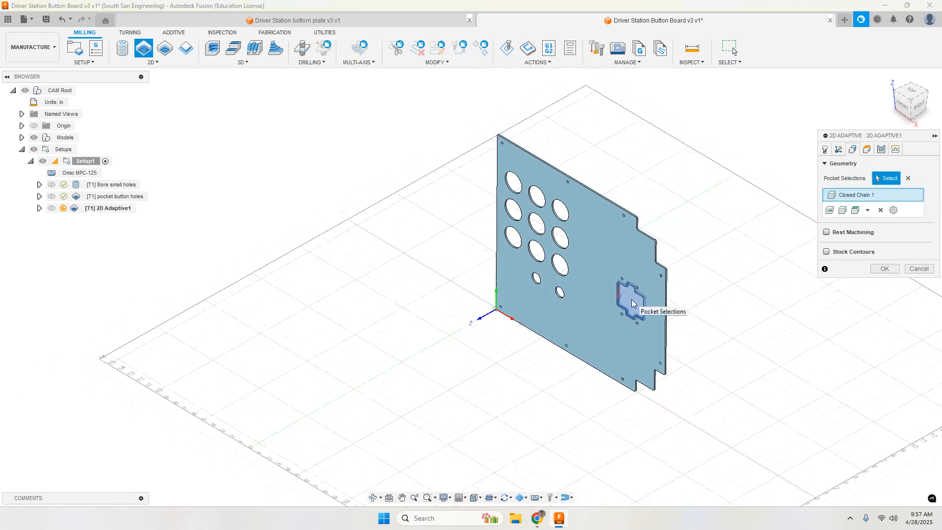
{"action": "scroll", "coordinate": [632, 303], "scroll_direction": "up", "scroll_amount": 6}
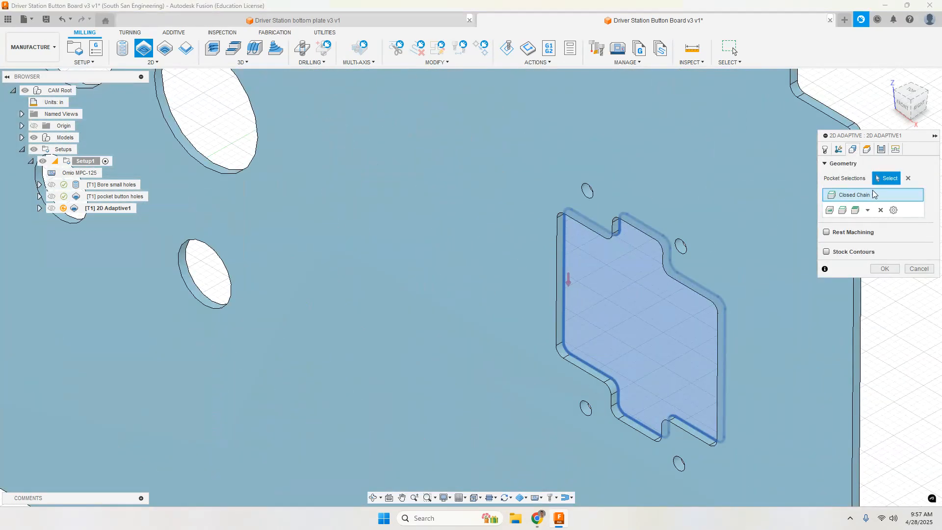
Step: Check the adaptive operation's bottom height offset and turn off Stock to Leave in its passes settings
{"action": "left_click", "coordinate": [861, 150]}
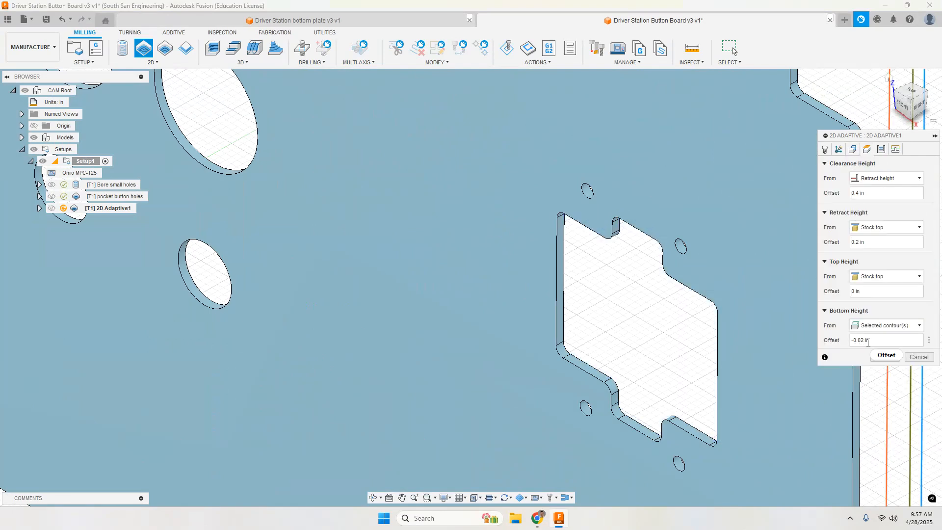
{"action": "left_click", "coordinate": [881, 149]}
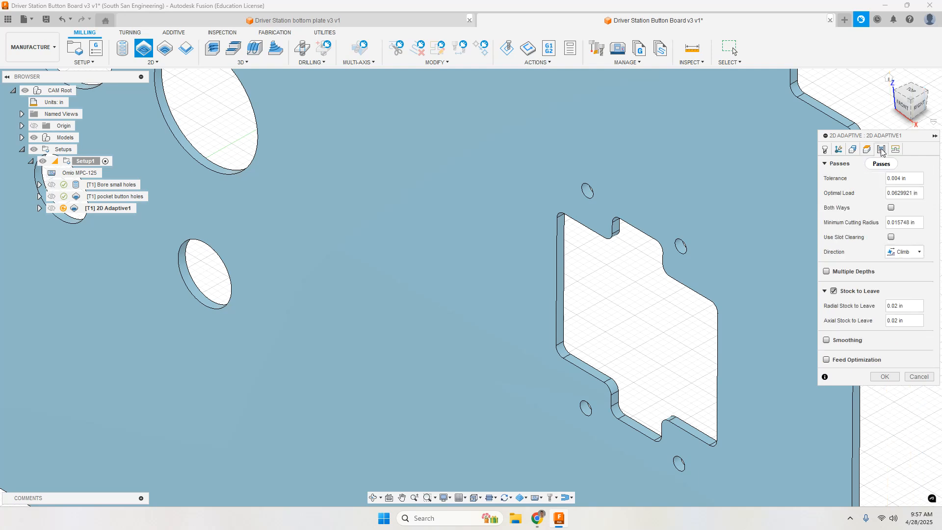
{"action": "left_click", "coordinate": [834, 291]}
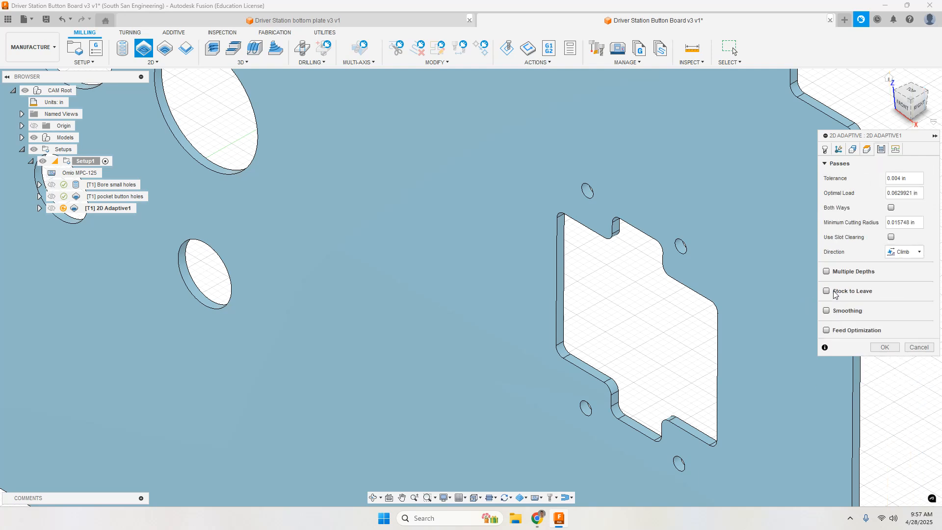
Step: Review the linking and Helix ramp settings and generate the adaptive clearing toolpath for the joystick cutout
{"action": "left_click", "coordinate": [894, 149]}
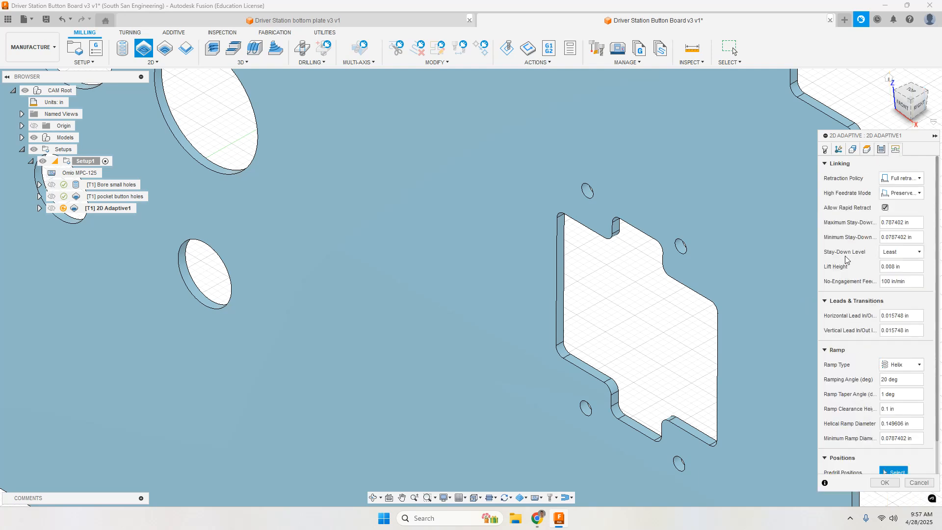
{"action": "scroll", "coordinate": [847, 259], "scroll_direction": "down", "scroll_amount": 2}
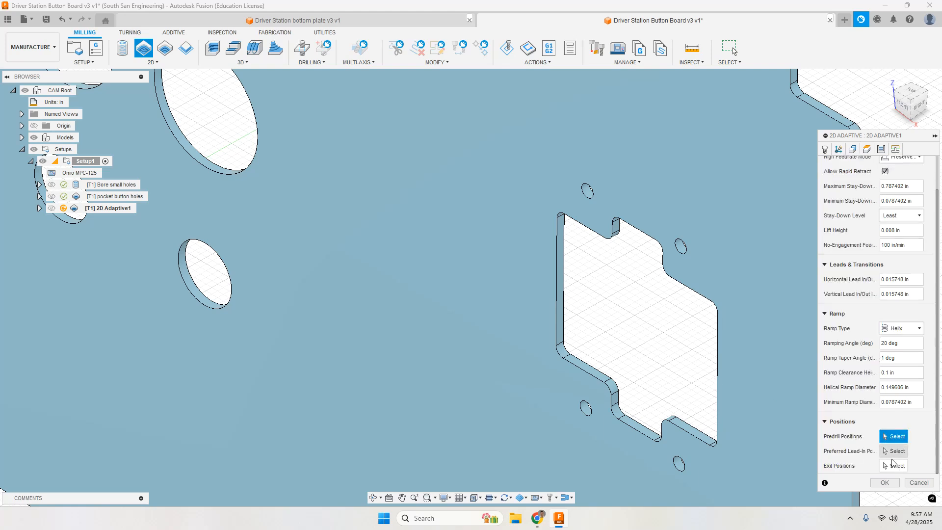
{"action": "left_click", "coordinate": [884, 483]}
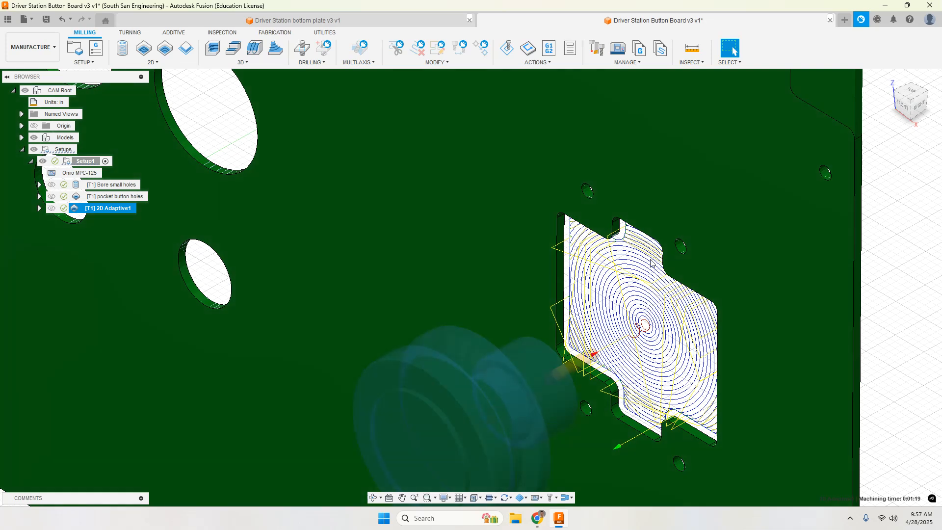
{"action": "scroll", "coordinate": [535, 212], "scroll_direction": "down", "scroll_amount": 3}
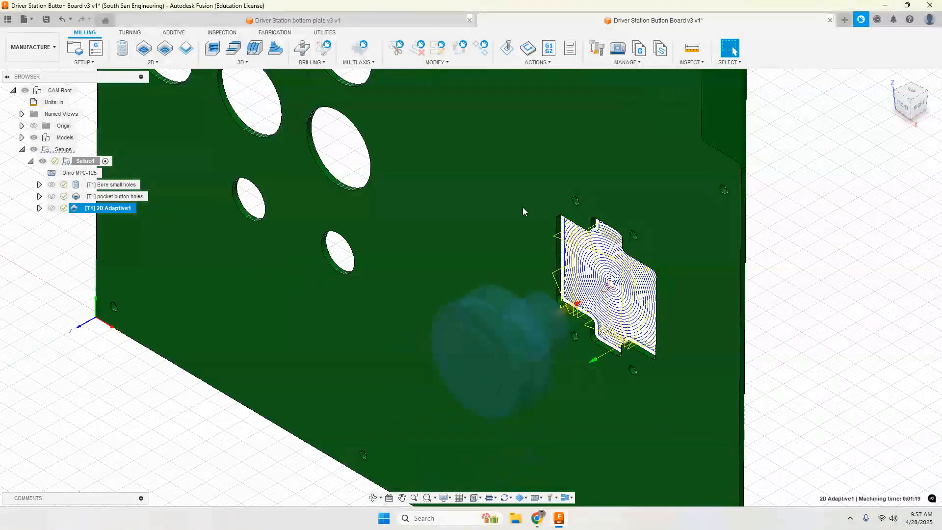
Step: Rename the 2D adaptive operation as "Clear Joystick hole"
{"action": "key", "text": "F2"}
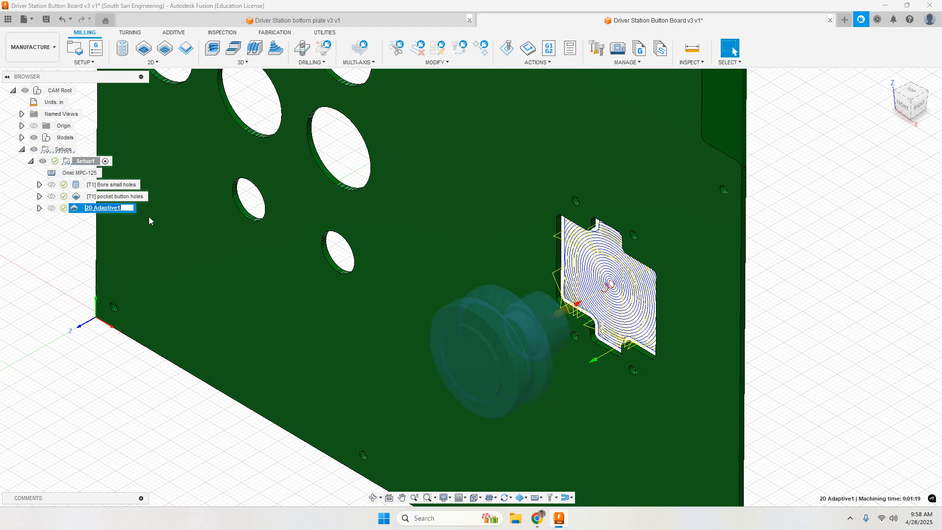
{"action": "type", "text": "Clear Joystick hole"}
{"action": "key", "text": "Return"}
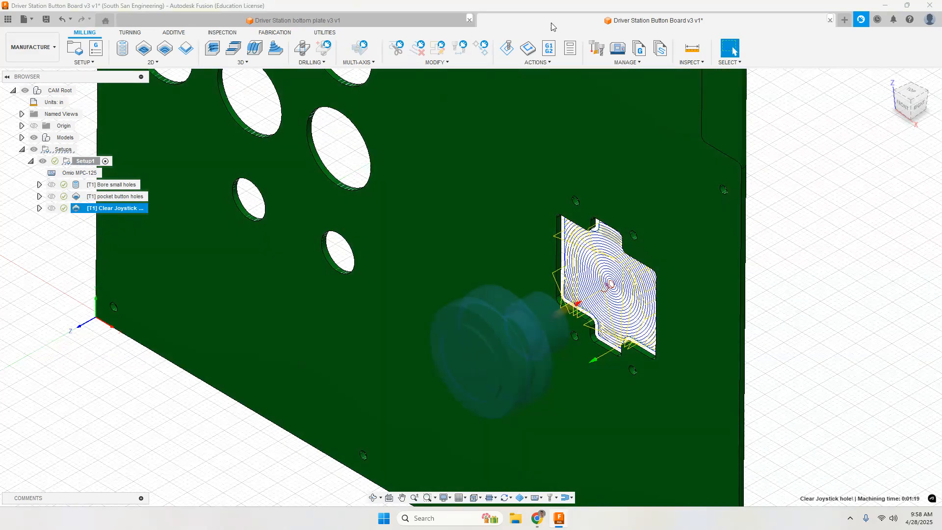
Step: Simulate the joystick hole clearing toolpath, watch the tool enter and clear the cutout, and exit the simulation
{"action": "left_click", "coordinate": [535, 62]}
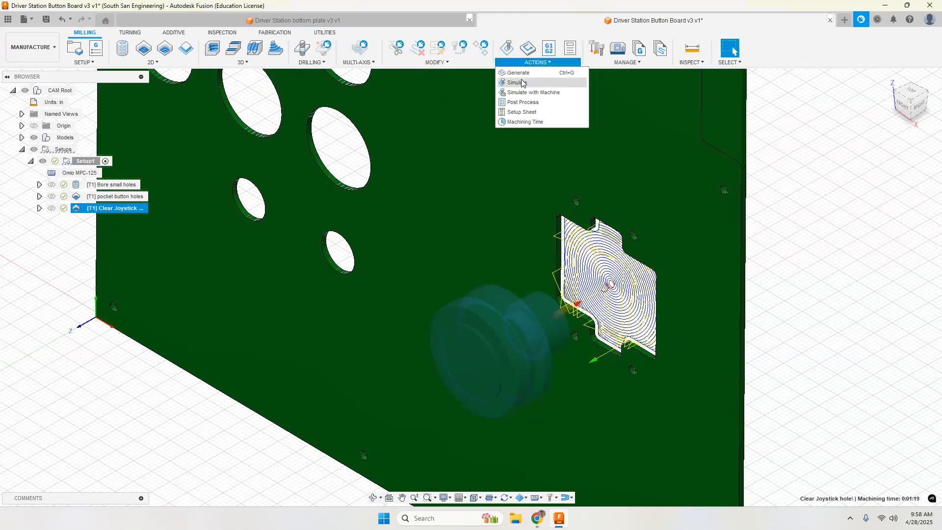
{"action": "left_click", "coordinate": [509, 50]}
{"action": "left_click", "coordinate": [509, 48]}
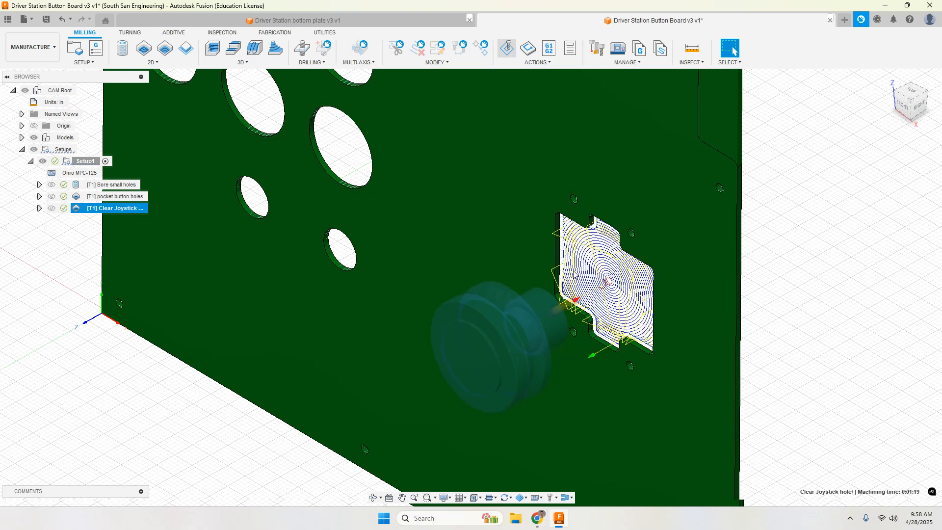
{"action": "scroll", "coordinate": [620, 317], "scroll_direction": "down", "scroll_amount": 1}
{"action": "scroll", "coordinate": [619, 317], "scroll_direction": "up", "scroll_amount": 4}
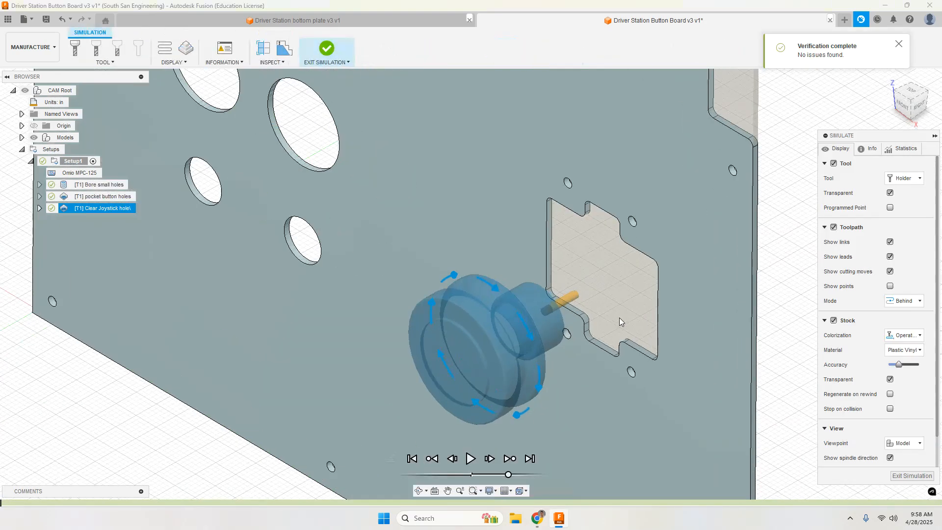
{"action": "left_click", "coordinate": [470, 458]}
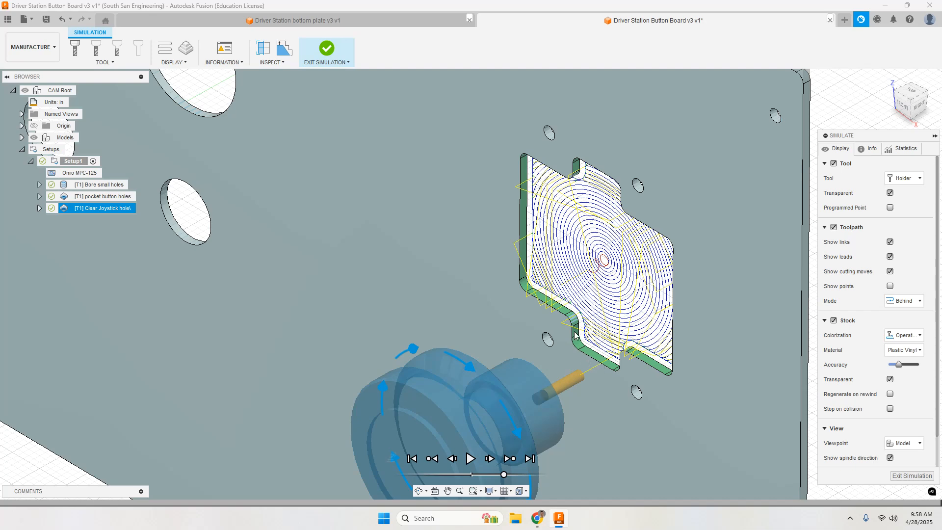
{"action": "left_click", "coordinate": [912, 475]}
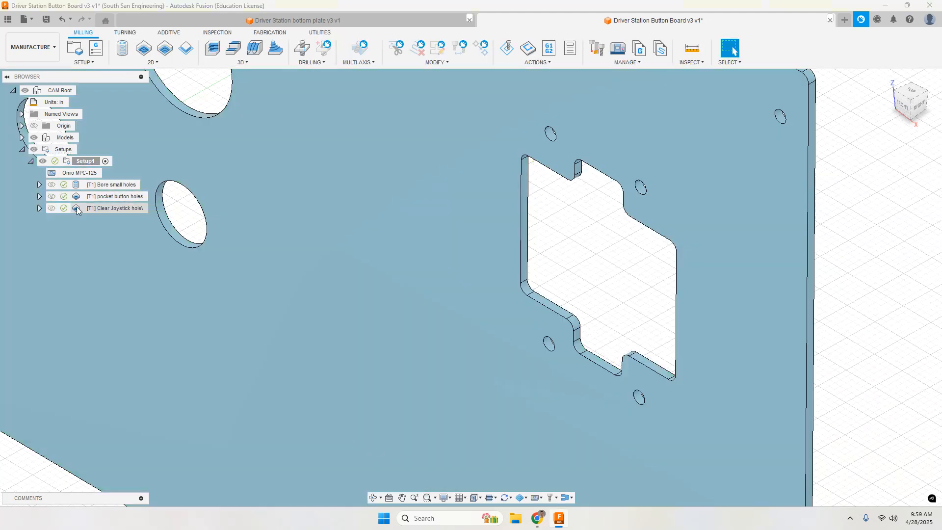
Step: Set the joystick clearing operation's ramping angle to 5 deg, regenerate its toolpath and inspect it on the plate
{"action": "double_click", "coordinate": [77, 208]}
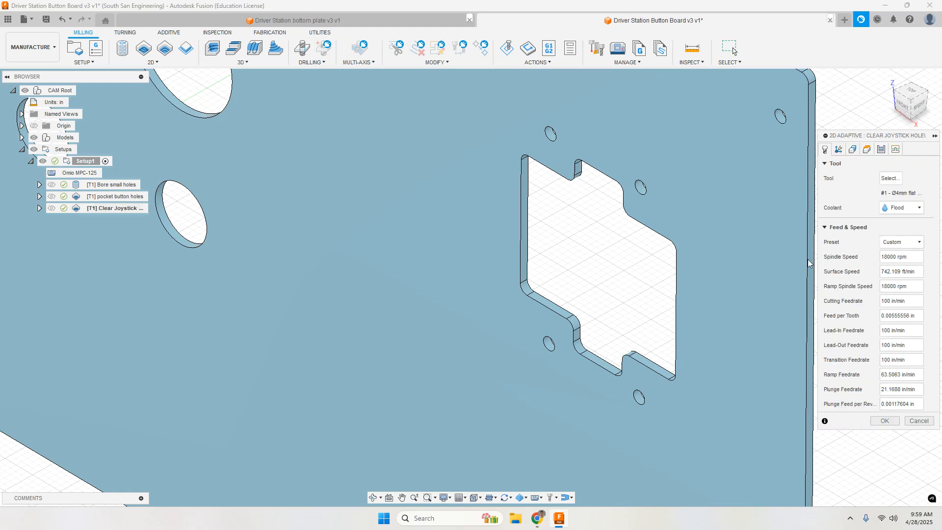
{"action": "left_click", "coordinate": [895, 149]}
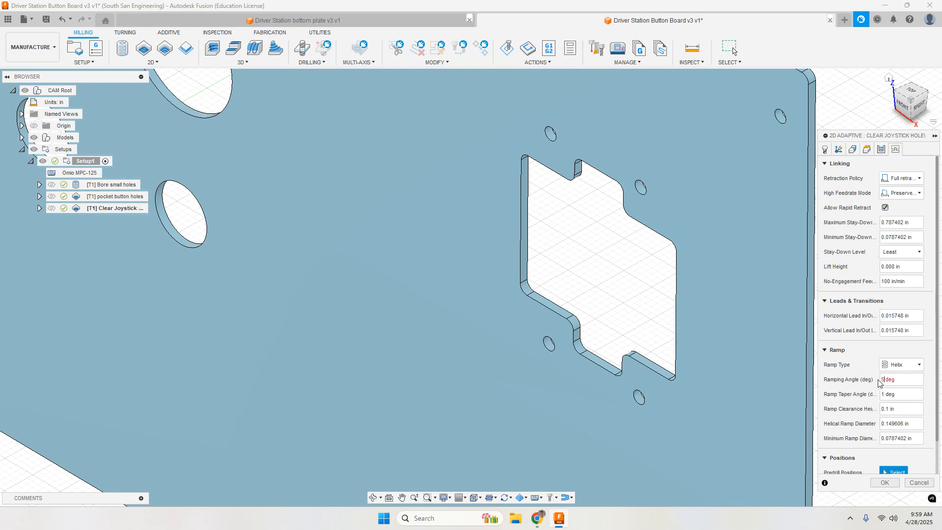
{"action": "left_click", "coordinate": [884, 483]}
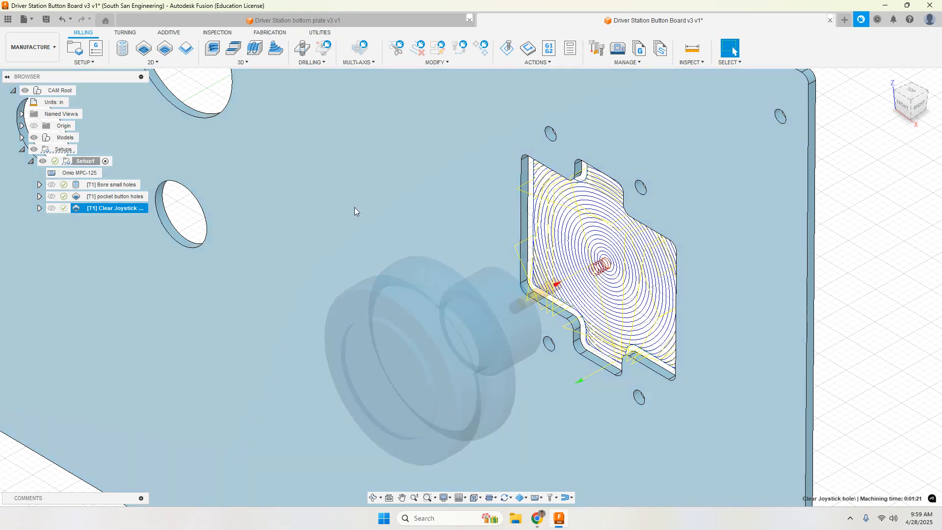
{"action": "scroll", "coordinate": [370, 233], "scroll_direction": "down", "scroll_amount": 3}
{"action": "scroll", "coordinate": [370, 234], "scroll_direction": "down", "scroll_amount": 4}
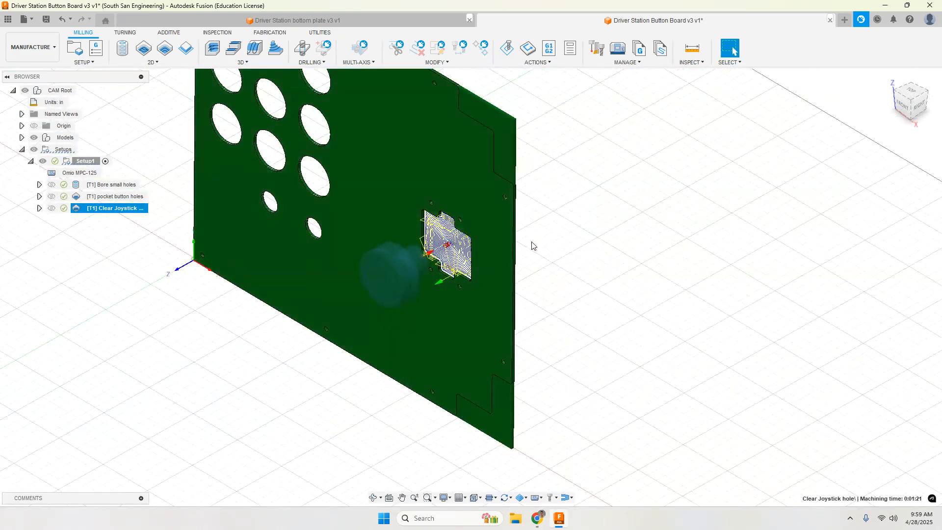
{"action": "middle_click_drag", "start_coordinate": [409, 219], "coordinate": [497, 303]}
{"action": "scroll", "coordinate": [505, 310], "scroll_direction": "down", "scroll_amount": 2}
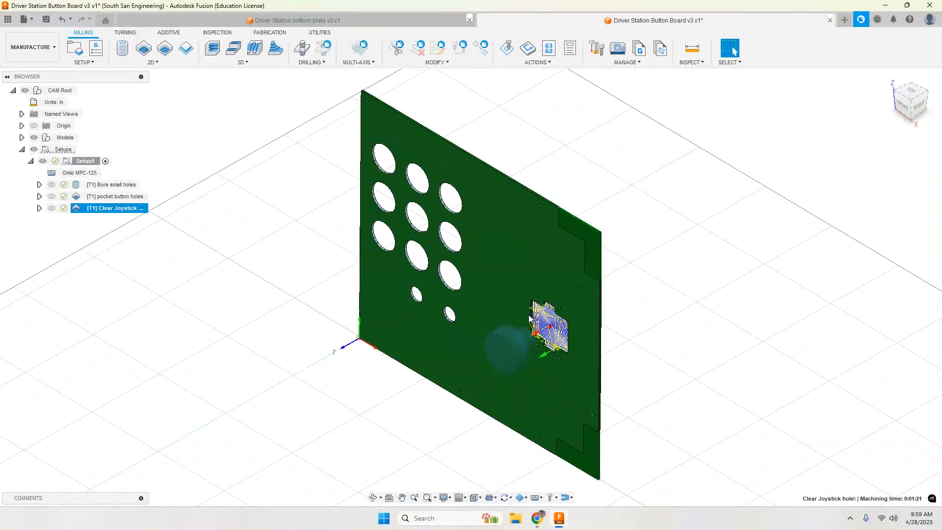
Step: Add a Manual NC entry of type Stop after the joystick hole clearing operation
{"action": "key", "text": "Escape"}
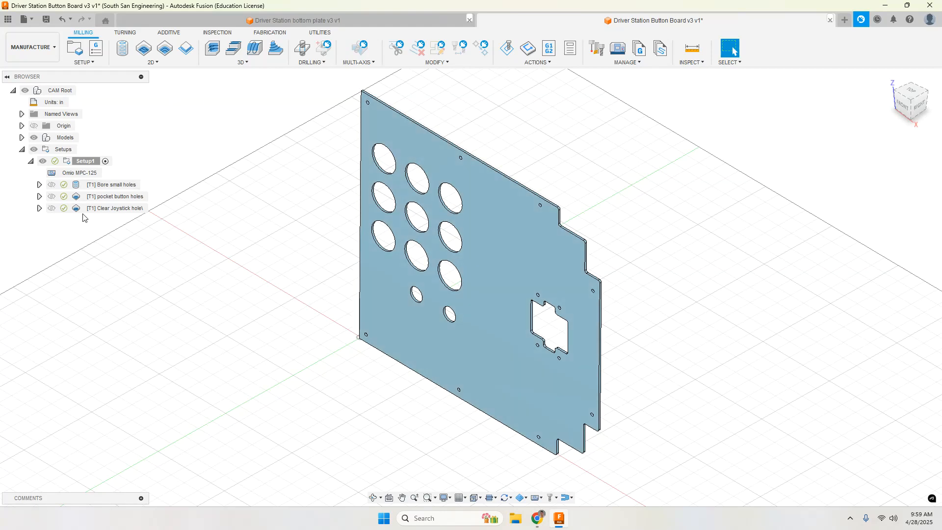
{"action": "left_click", "coordinate": [153, 62]}
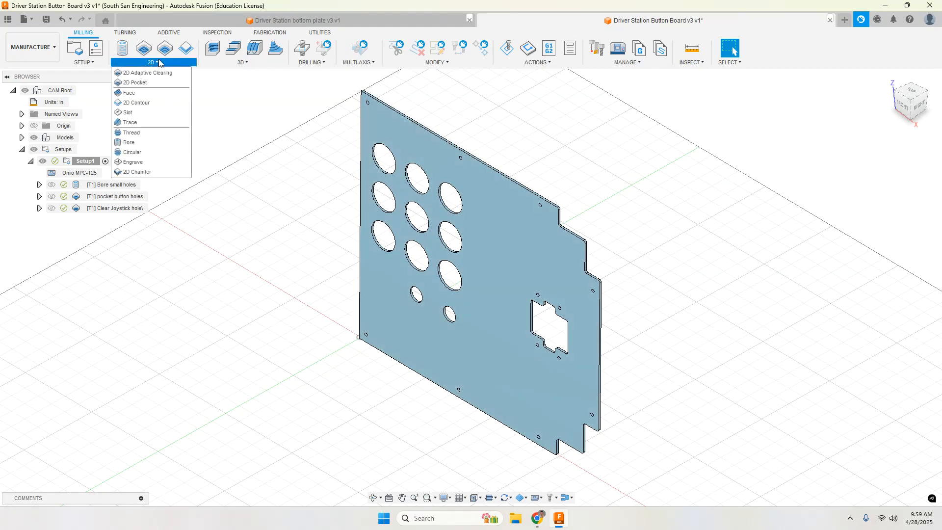
{"action": "left_click", "coordinate": [86, 62]}
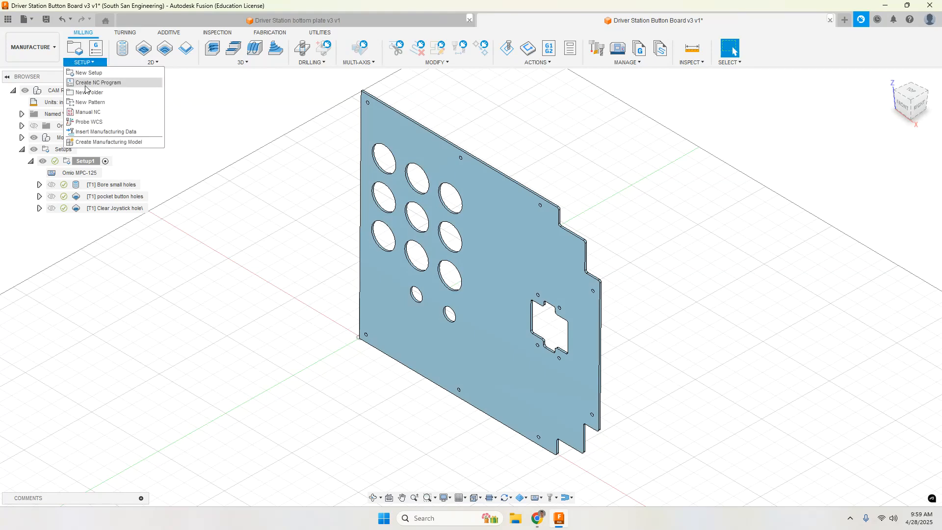
{"action": "left_click", "coordinate": [84, 112]}
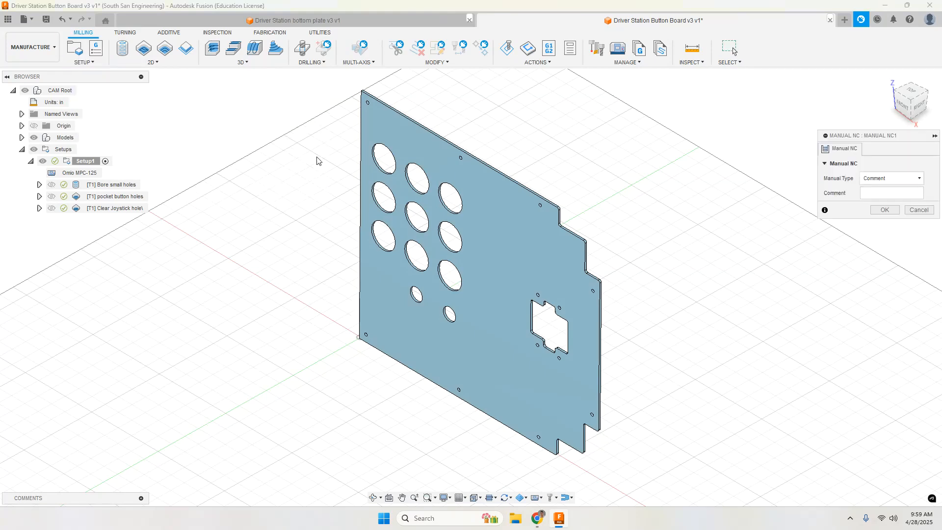
{"action": "left_click", "coordinate": [891, 178]}
{"action": "left_click", "coordinate": [878, 203]}
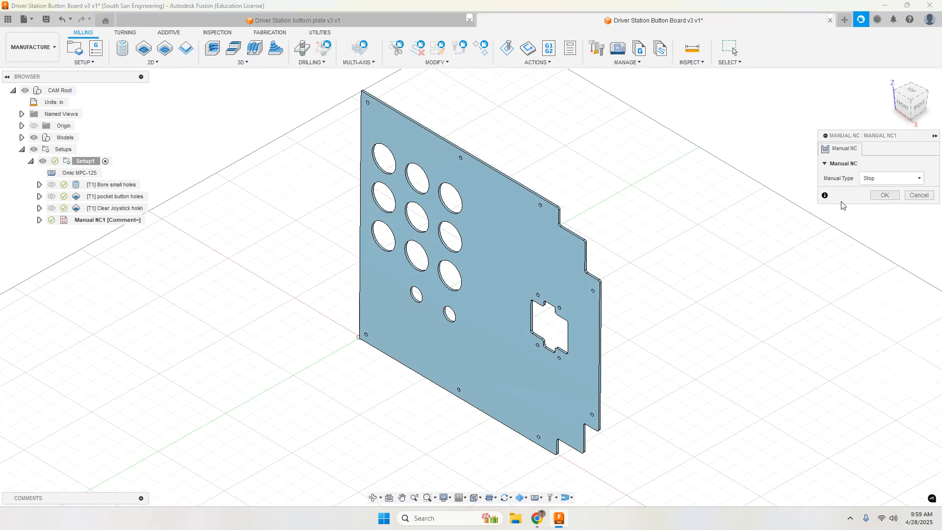
{"action": "left_click", "coordinate": [883, 196]}
Step: Rename the manual stop entry as "Stop - screw down plate"
{"action": "double_click", "coordinate": [106, 220]}
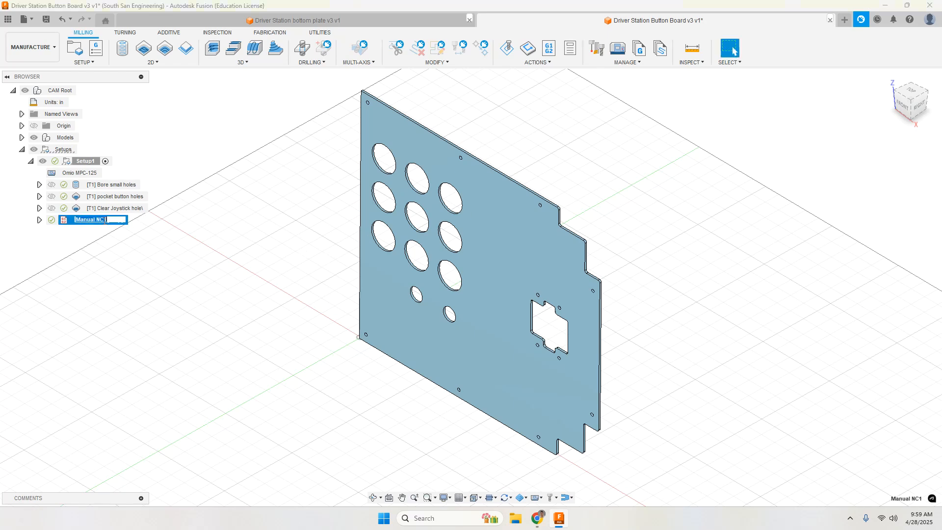
{"action": "type", "text": "Stop - screw down plate"}
{"action": "key", "text": "Return"}
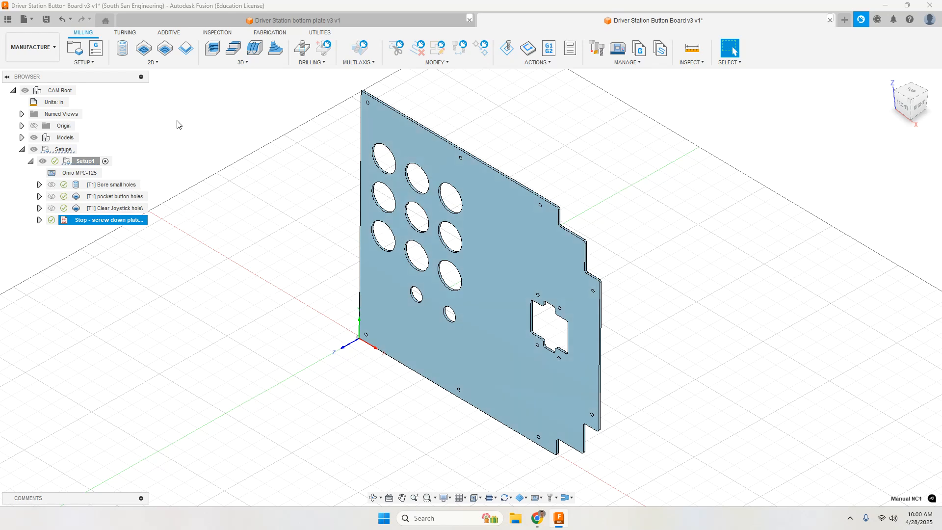
Step: Start a 2D Contour operation with the 4mm Flat Endmill and the Plastics - Roughing cutting data
{"action": "left_click", "coordinate": [131, 64]}
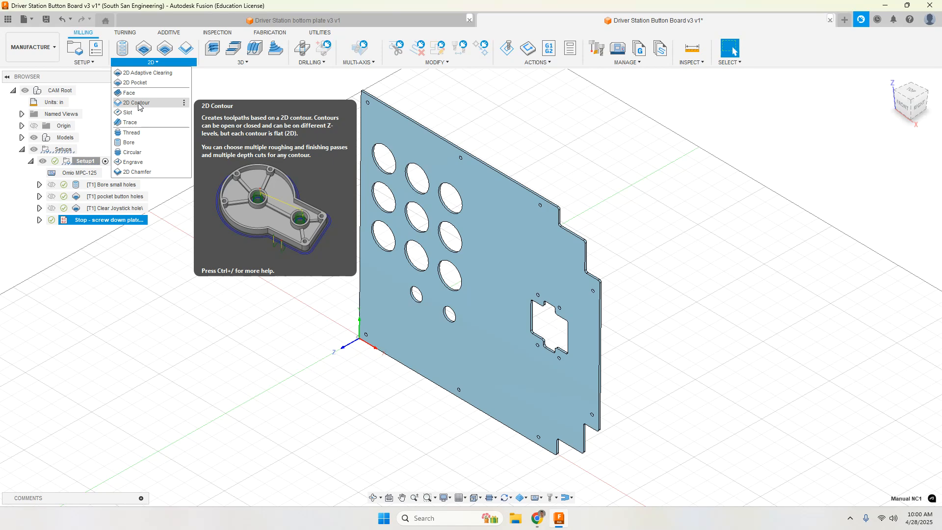
{"action": "left_click", "coordinate": [187, 49]}
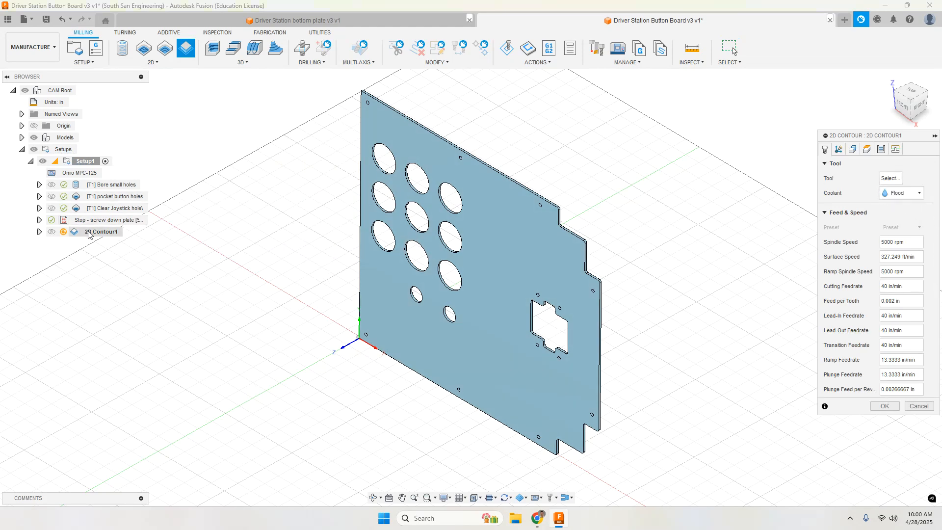
{"action": "left_click", "coordinate": [890, 178]}
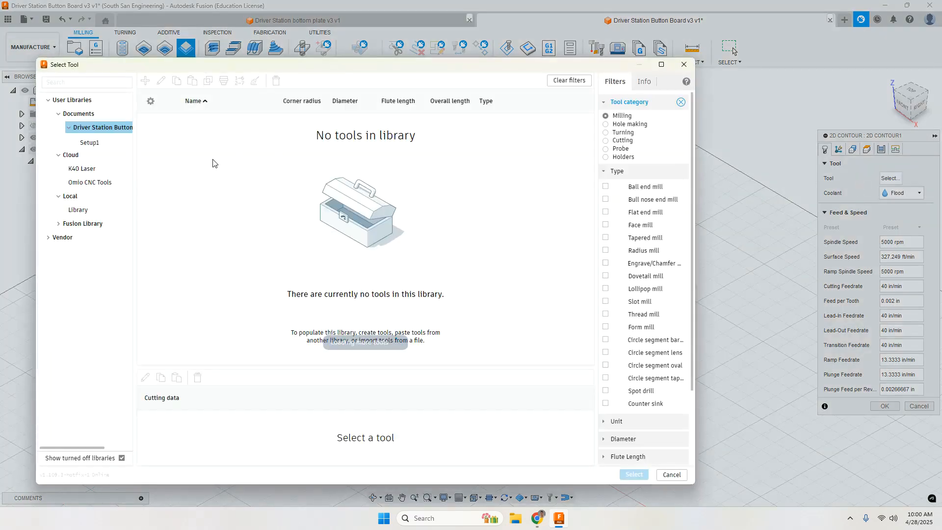
{"action": "left_click", "coordinate": [182, 137]}
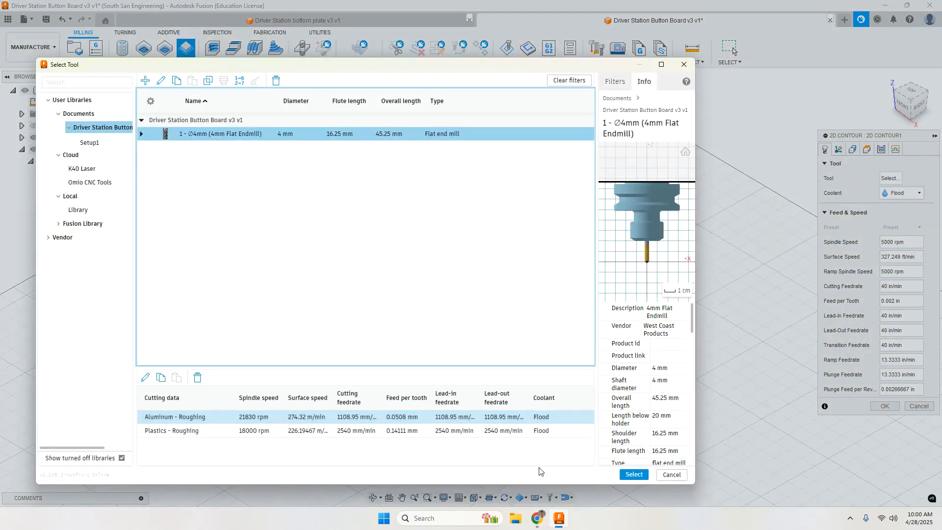
{"action": "left_click", "coordinate": [191, 431]}
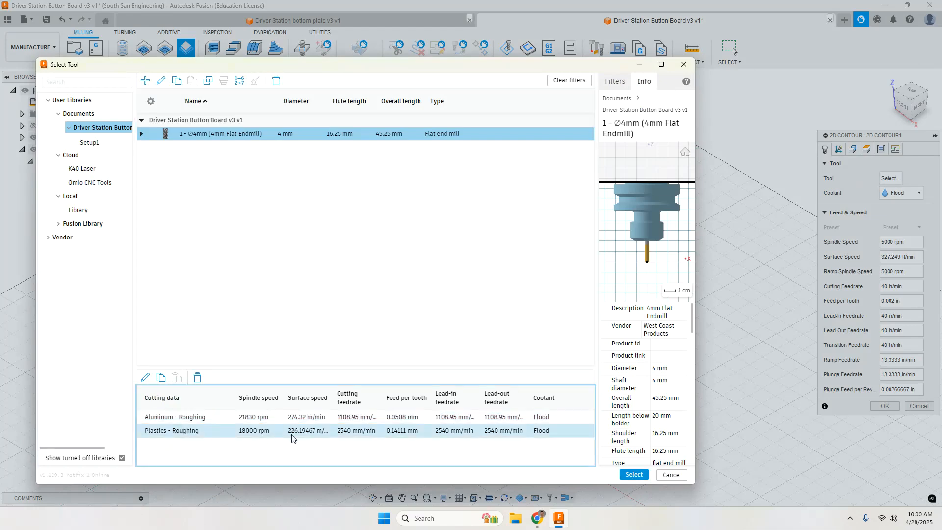
{"action": "left_click", "coordinate": [634, 474]}
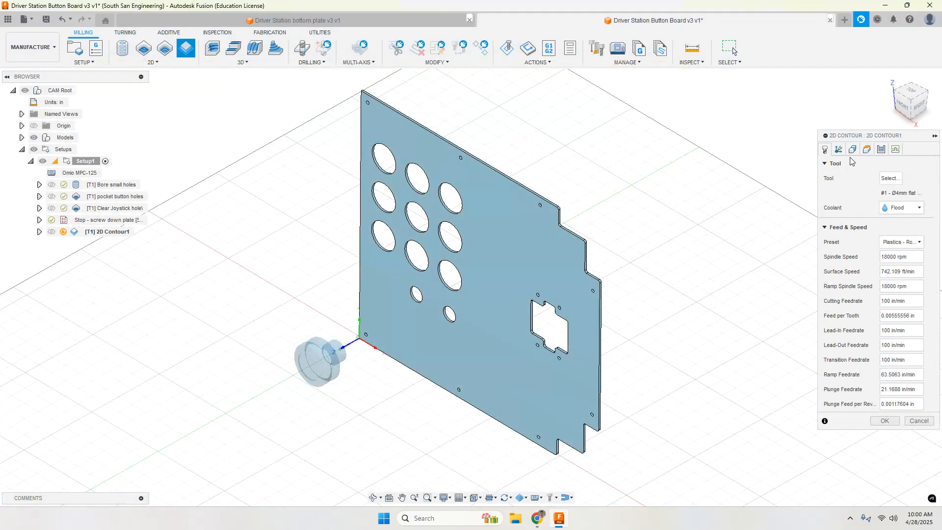
Step: Select the plate's outer bottom edge as the closed chain for the 2D contour
{"action": "left_click", "coordinate": [853, 150]}
{"action": "scroll", "coordinate": [587, 210], "scroll_direction": "down", "scroll_amount": 2}
{"action": "scroll", "coordinate": [542, 199], "scroll_direction": "up", "scroll_amount": 3}
{"action": "scroll", "coordinate": [541, 199], "scroll_direction": "up", "scroll_amount": 3}
{"action": "scroll", "coordinate": [568, 200], "scroll_direction": "down", "scroll_amount": 4}
{"action": "scroll", "coordinate": [526, 209], "scroll_direction": "up", "scroll_amount": 4}
{"action": "scroll", "coordinate": [526, 209], "scroll_direction": "up", "scroll_amount": 2}
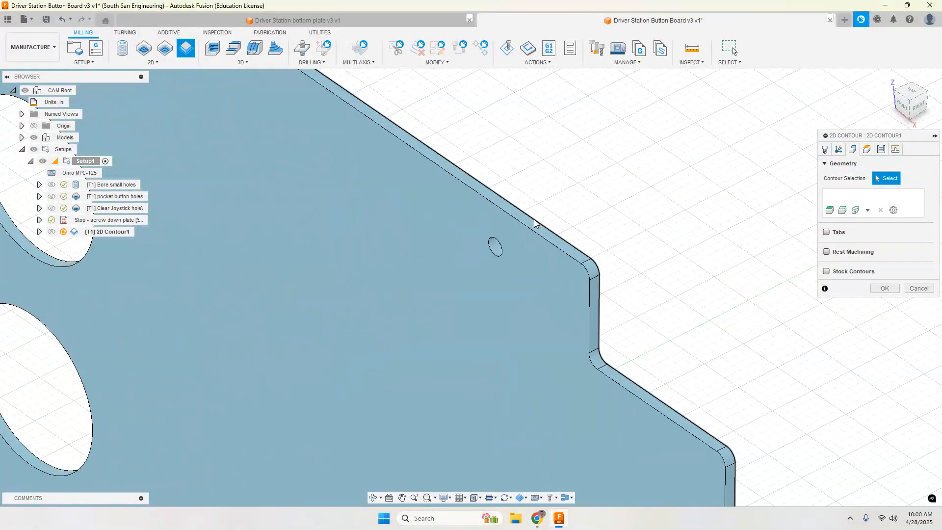
{"action": "left_click", "coordinate": [534, 219]}
{"action": "scroll", "coordinate": [734, 223], "scroll_direction": "down", "scroll_amount": 5}
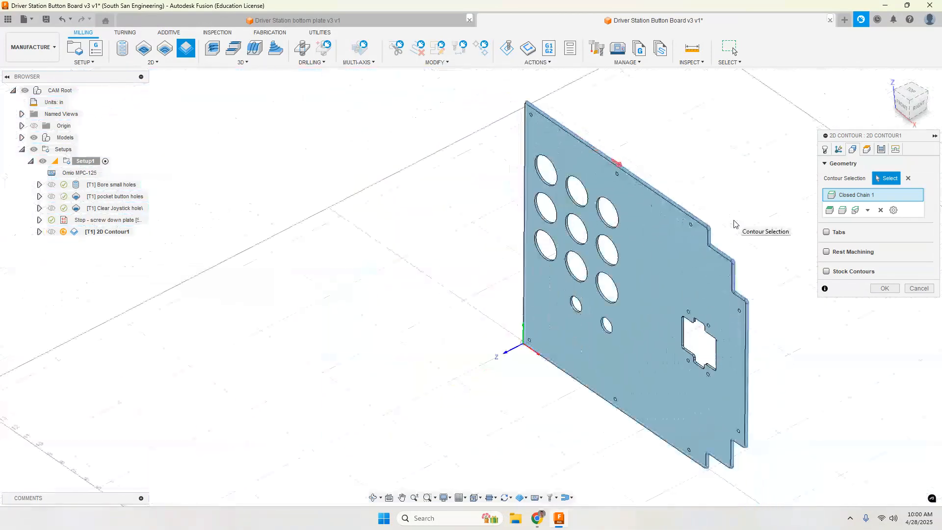
{"action": "scroll", "coordinate": [732, 223], "scroll_direction": "up", "scroll_amount": 2}
Step: Review the contour's heights and passes, and turn off both its lead-in and lead-out
{"action": "left_click", "coordinate": [867, 150]}
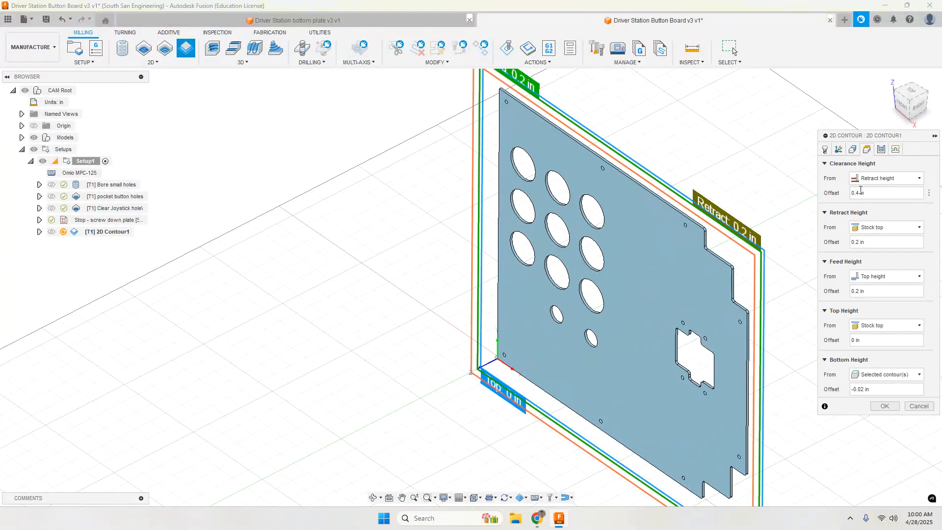
{"action": "left_click", "coordinate": [882, 150]}
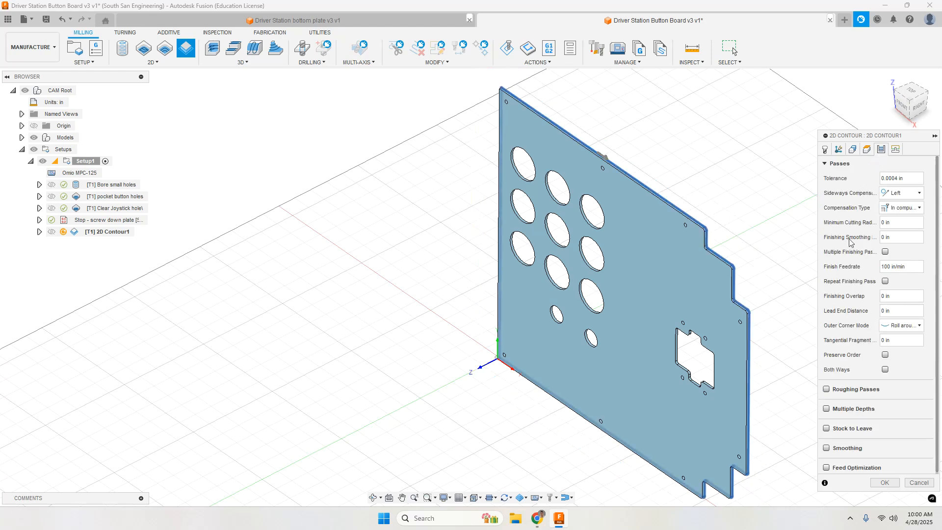
{"action": "scroll", "coordinate": [849, 250], "scroll_direction": "up", "scroll_amount": 1}
{"action": "scroll", "coordinate": [872, 417], "scroll_direction": "down", "scroll_amount": 1}
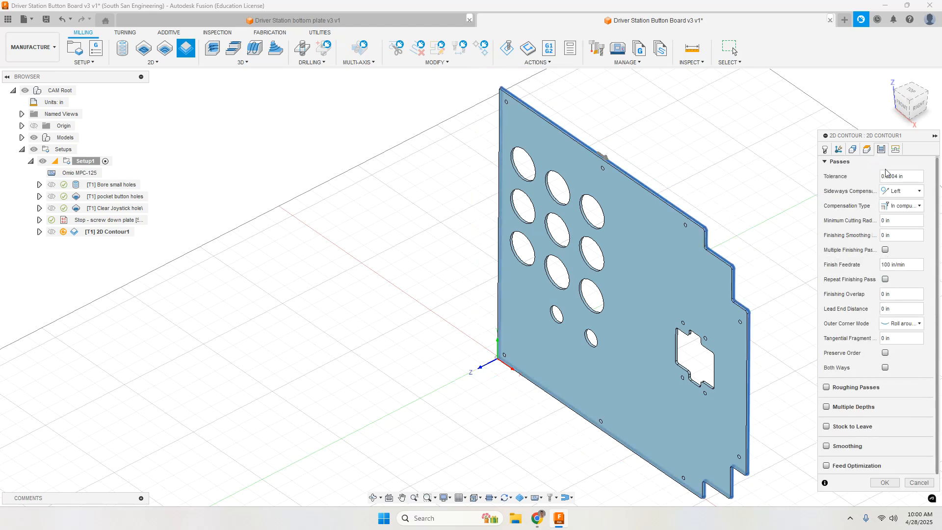
{"action": "left_click", "coordinate": [898, 148]}
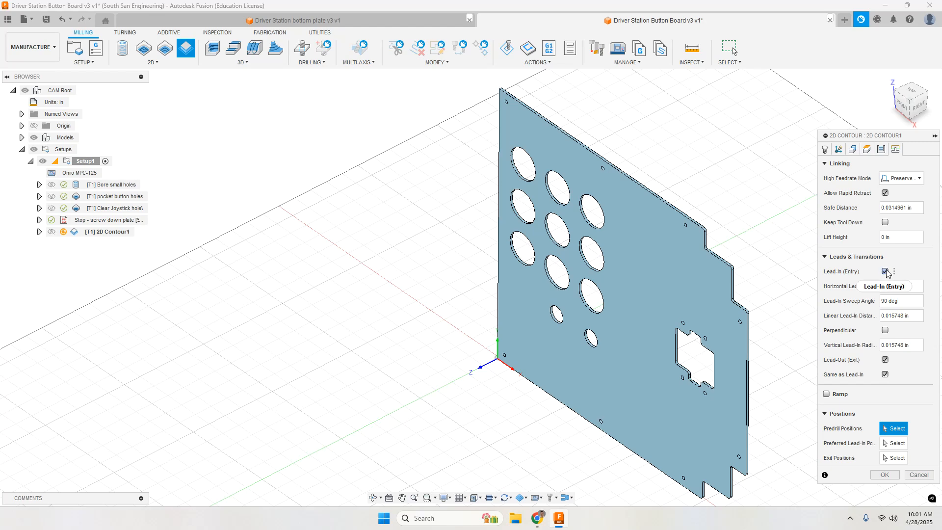
{"action": "left_click", "coordinate": [886, 271]}
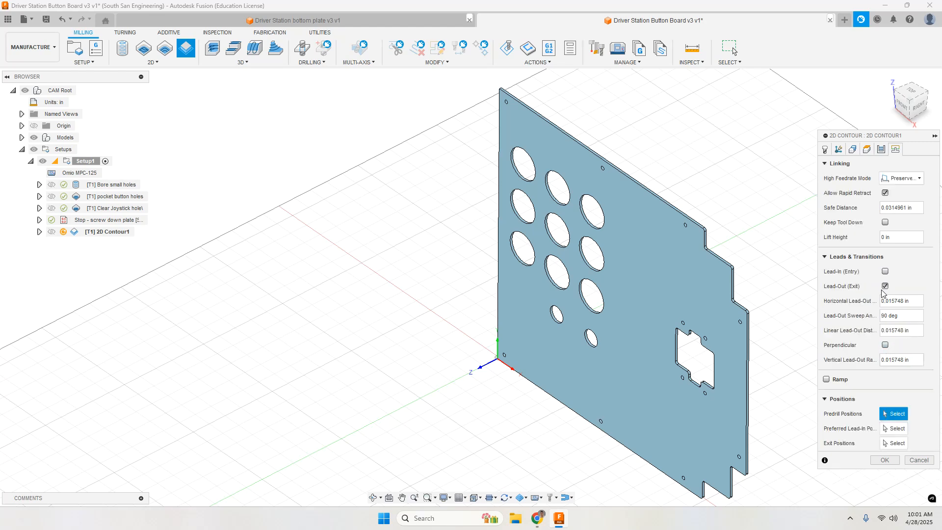
{"action": "left_click", "coordinate": [885, 286]}
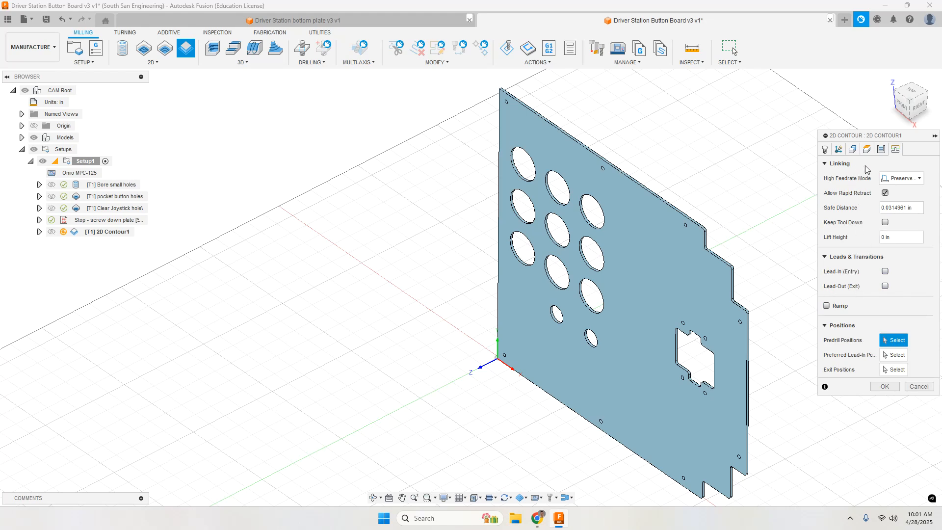
Step: Enable ramping for the 2D contour with a 10 deg ramping angle and generate the toolpath
{"action": "left_click", "coordinate": [882, 149]}
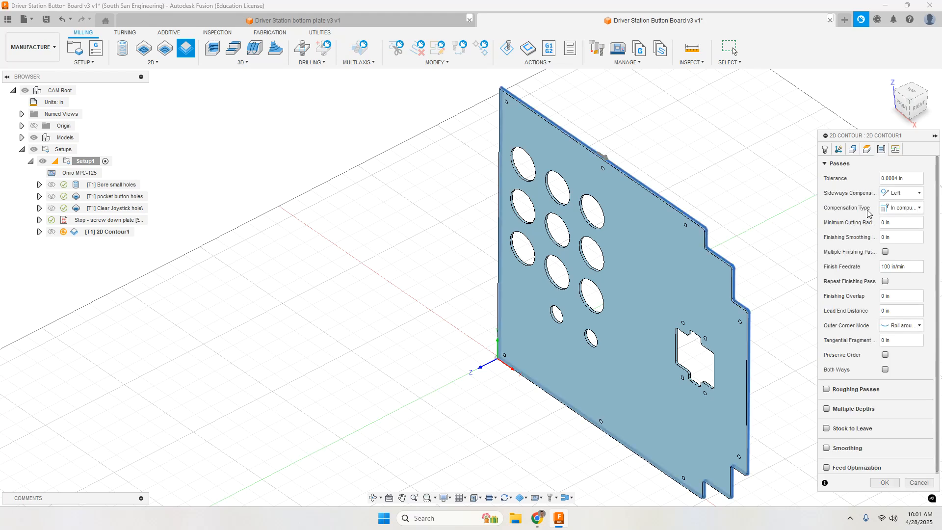
{"action": "scroll", "coordinate": [860, 302], "scroll_direction": "down", "scroll_amount": 1}
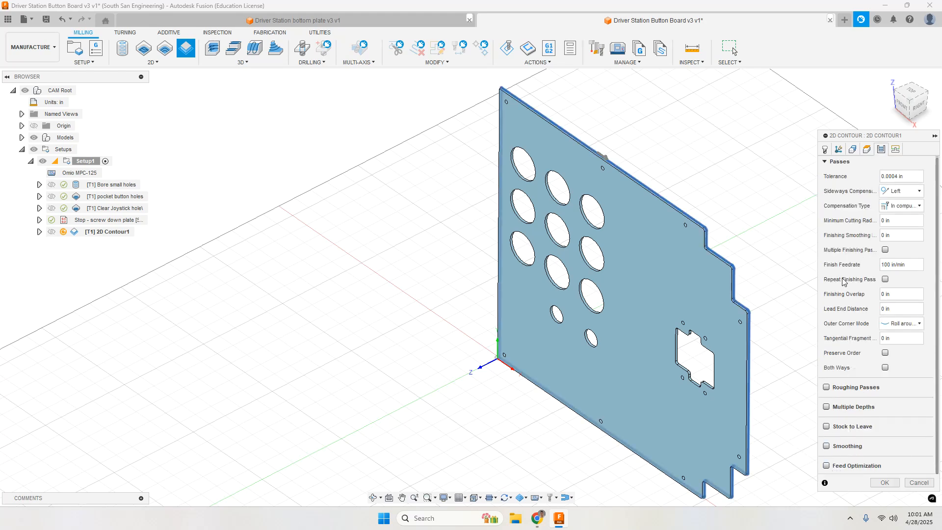
{"action": "left_click", "coordinate": [895, 149]}
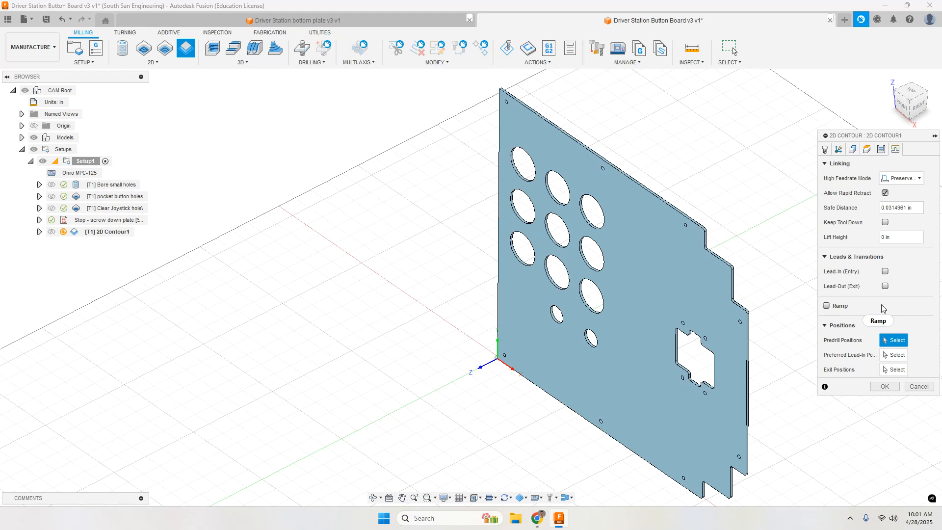
{"action": "left_click", "coordinate": [826, 306]}
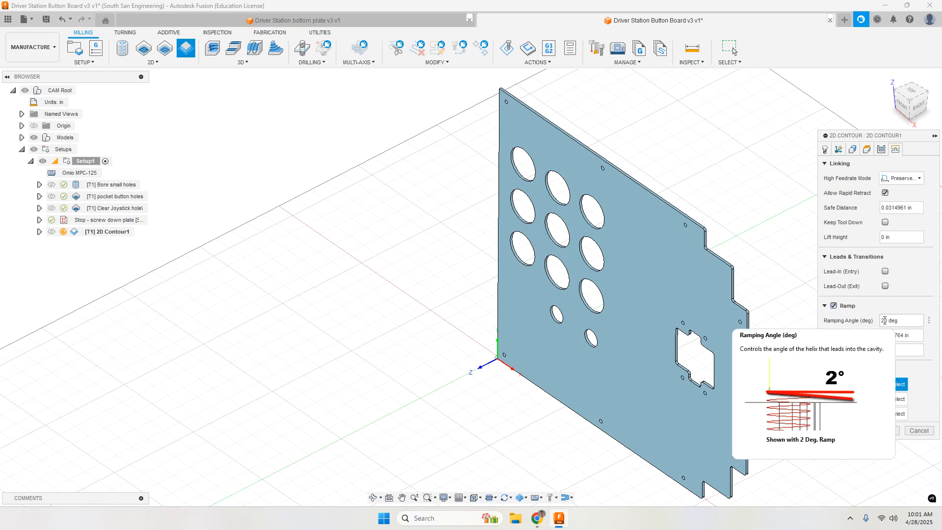
{"action": "left_click", "coordinate": [884, 320]}
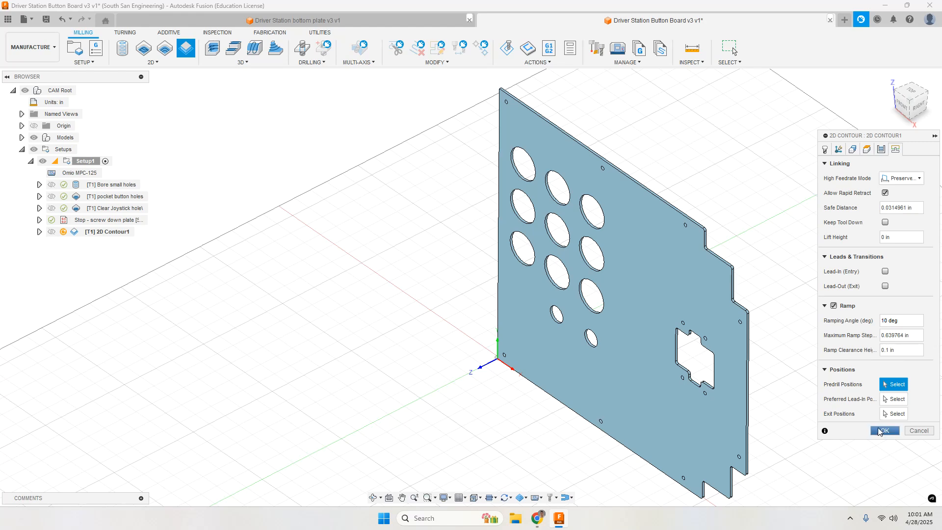
{"action": "left_click", "coordinate": [884, 432]}
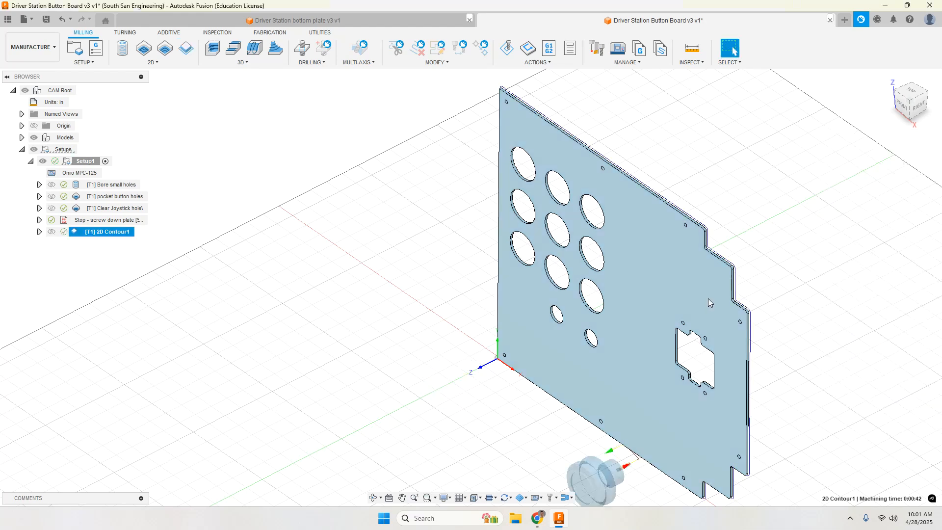
Step: Inspect the ramped tool entry of the 2D contour toolpath edge-on against the plate
{"action": "scroll", "coordinate": [646, 470], "scroll_direction": "up", "scroll_amount": 3}
{"action": "scroll", "coordinate": [638, 466], "scroll_direction": "up", "scroll_amount": 10}
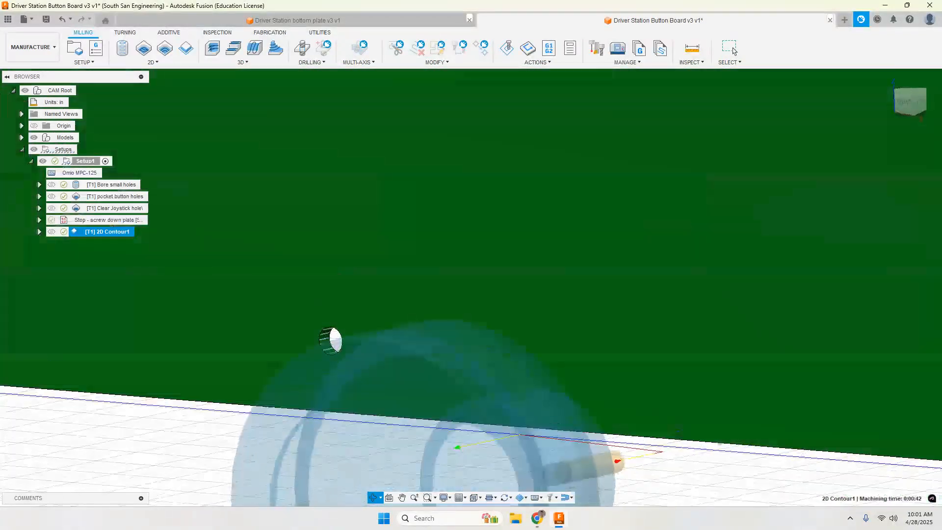
{"action": "middle_click_drag", "start_coordinate": [679, 433], "coordinate": [747, 278], "text": "shift"}
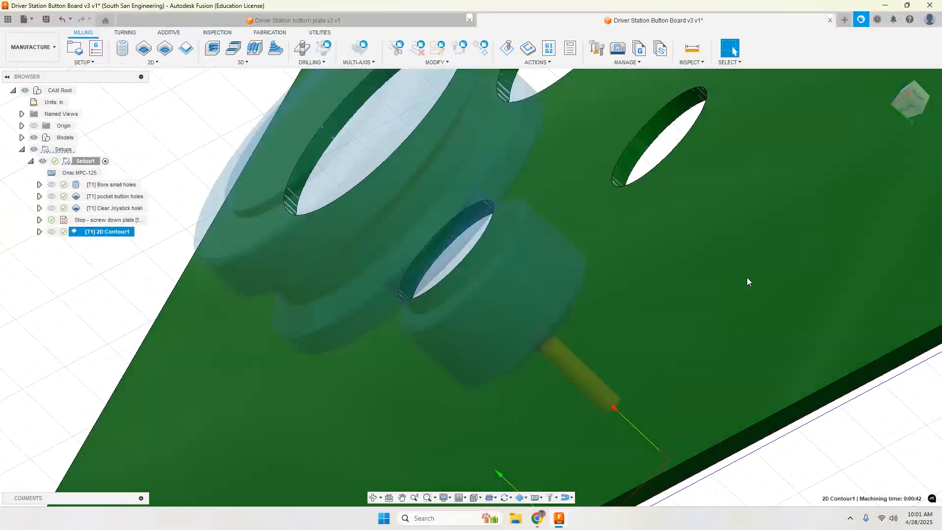
{"action": "left_click", "coordinate": [905, 109]}
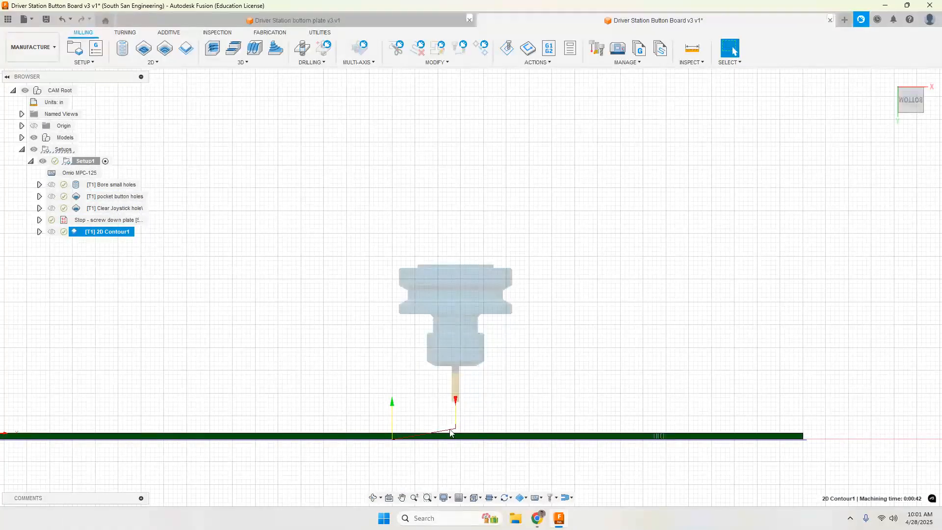
{"action": "scroll", "coordinate": [398, 439], "scroll_direction": "up", "scroll_amount": 4}
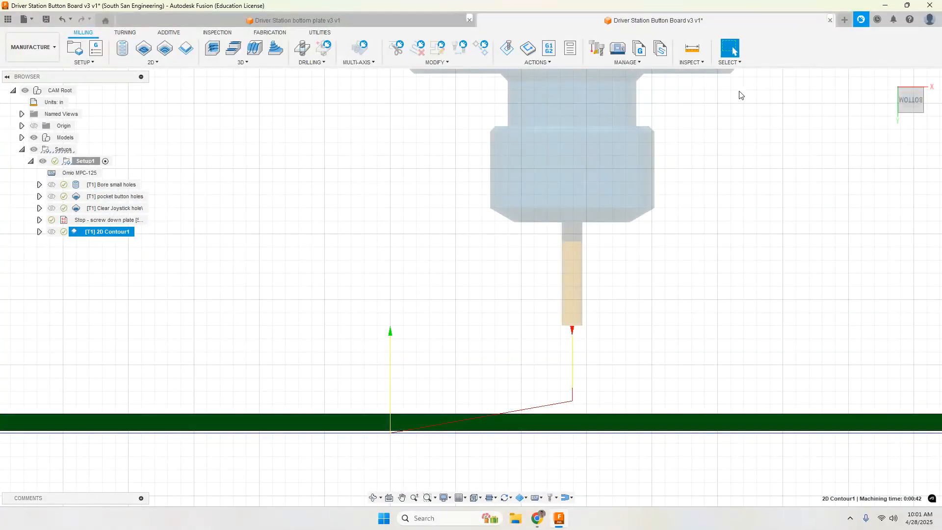
Step: Turn off ramping for the 2D contour, regenerate its toolpath and view the tool entry edge-on
{"action": "double_click", "coordinate": [93, 238]}
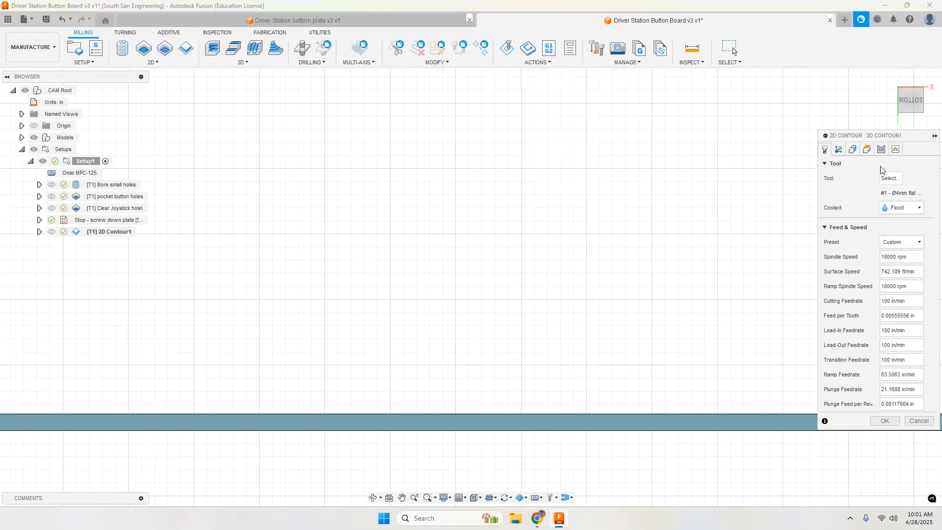
{"action": "left_click", "coordinate": [882, 150]}
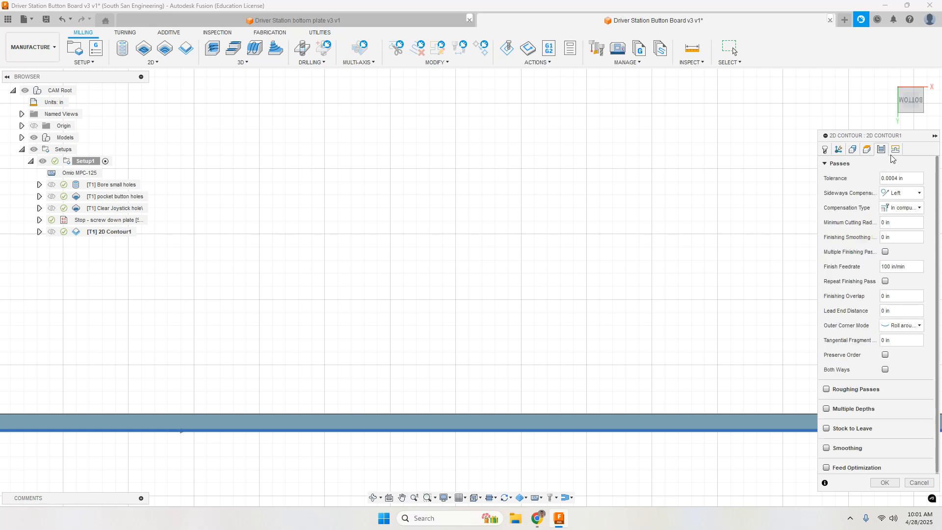
{"action": "left_click", "coordinate": [895, 150]}
{"action": "left_click", "coordinate": [834, 306]}
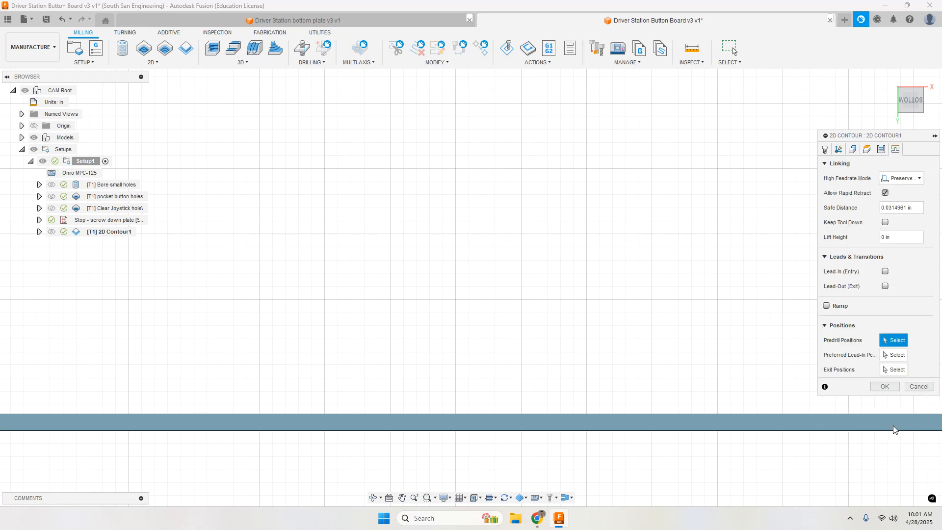
{"action": "left_click", "coordinate": [885, 386]}
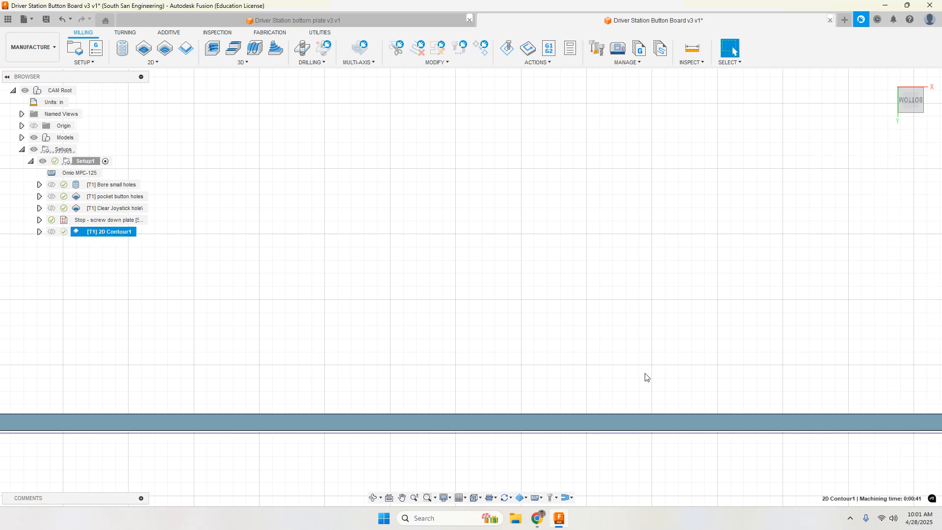
{"action": "scroll", "coordinate": [633, 379], "scroll_direction": "down", "scroll_amount": 3}
{"action": "scroll", "coordinate": [823, 378], "scroll_direction": "up", "scroll_amount": 5}
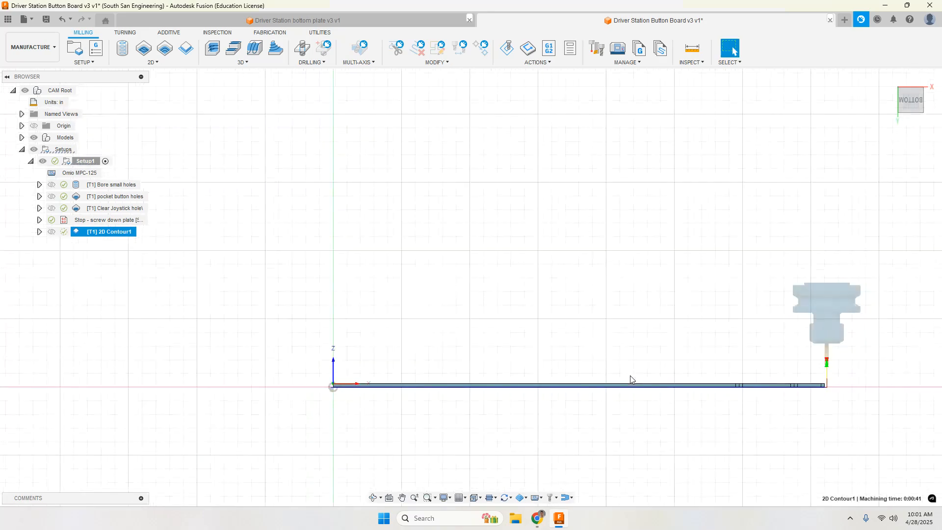
Step: Turn ramping back on for the 2D contour, regenerate its toolpath and inspect the cut around the plate
{"action": "scroll", "coordinate": [824, 378], "scroll_direction": "up", "scroll_amount": 2}
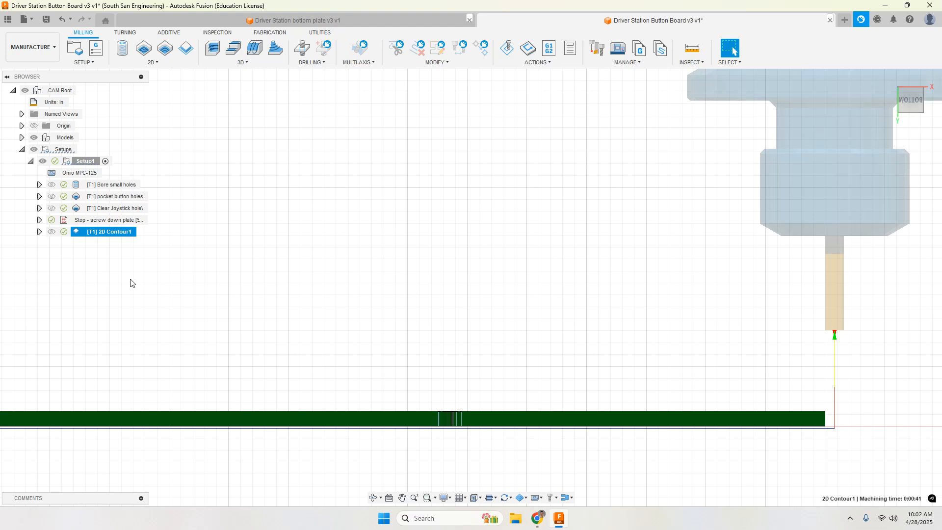
{"action": "double_click", "coordinate": [78, 231]}
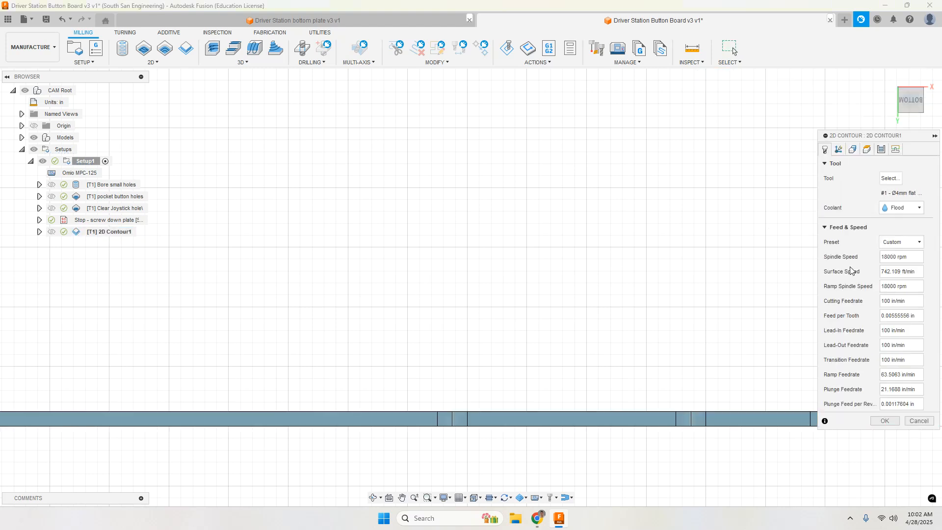
{"action": "left_click", "coordinate": [882, 149]}
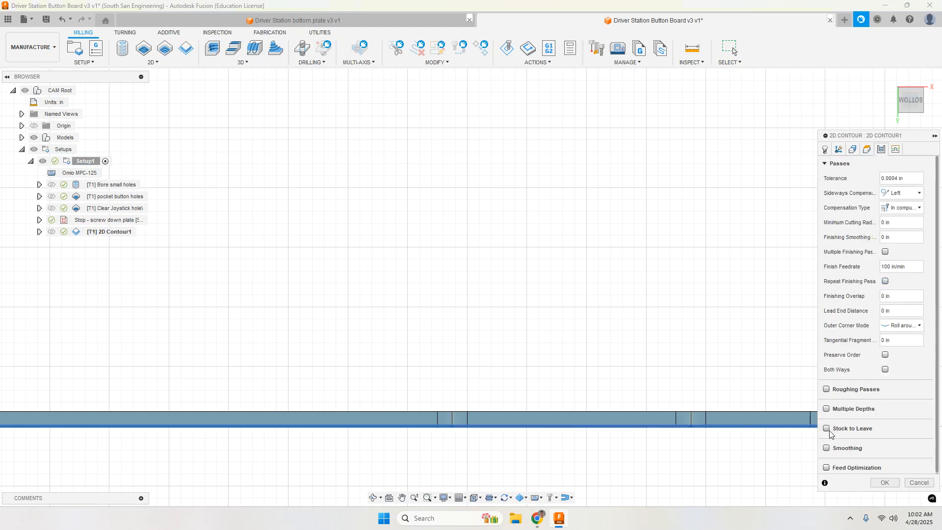
{"action": "left_click", "coordinate": [895, 149]}
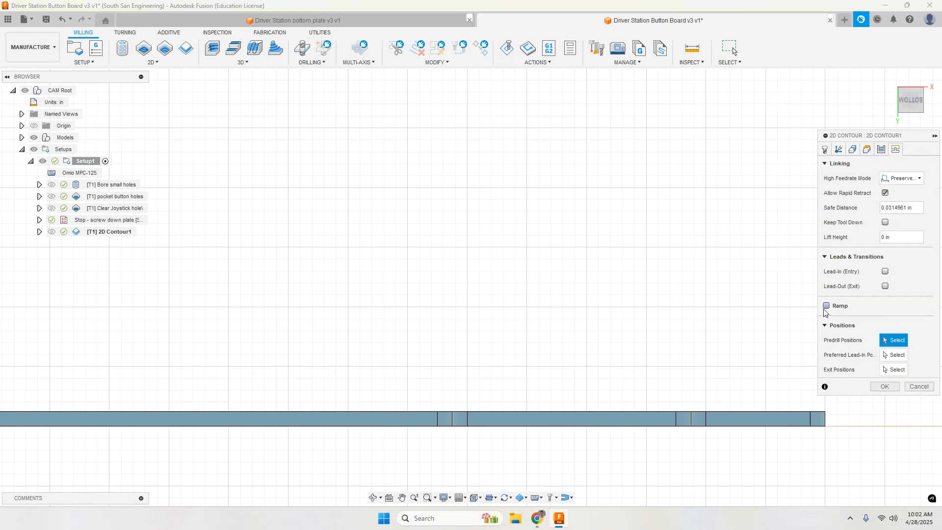
{"action": "left_click", "coordinate": [826, 305]}
{"action": "left_click", "coordinate": [887, 431]}
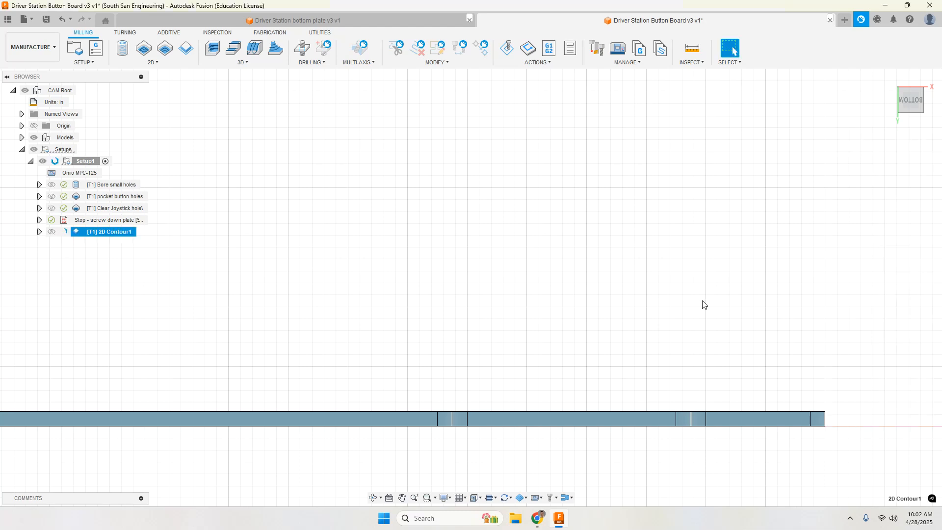
{"action": "left_click", "coordinate": [887, 78]}
{"action": "scroll", "coordinate": [763, 280], "scroll_direction": "down", "scroll_amount": 3}
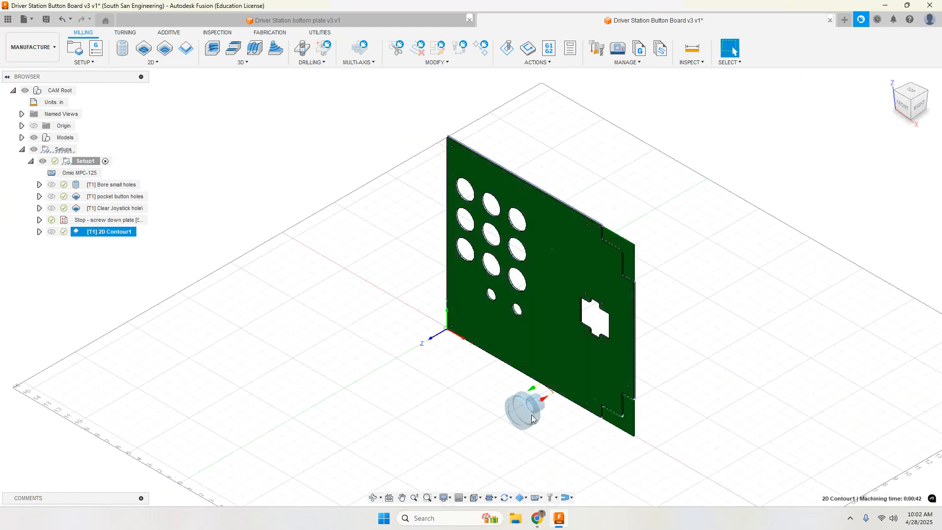
{"action": "scroll", "coordinate": [589, 181], "scroll_direction": "up", "scroll_amount": 8}
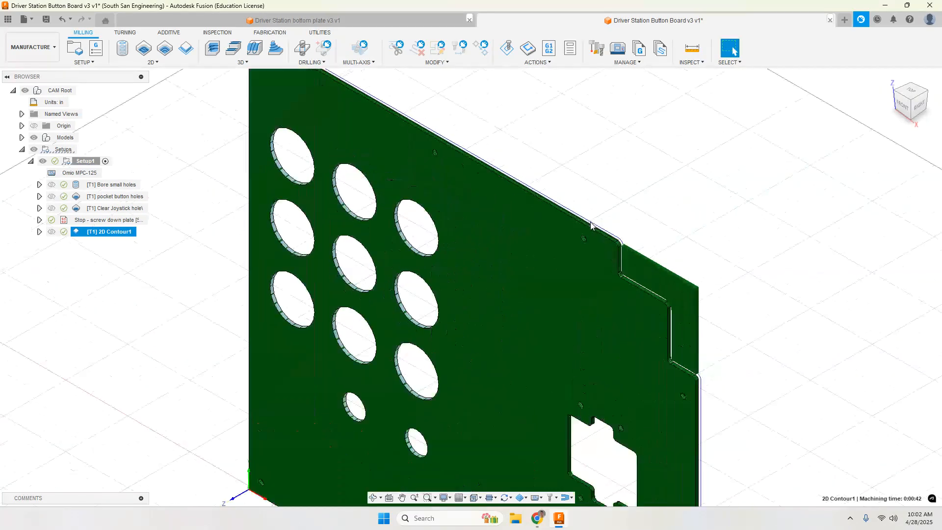
{"action": "scroll", "coordinate": [556, 246], "scroll_direction": "down", "scroll_amount": 6}
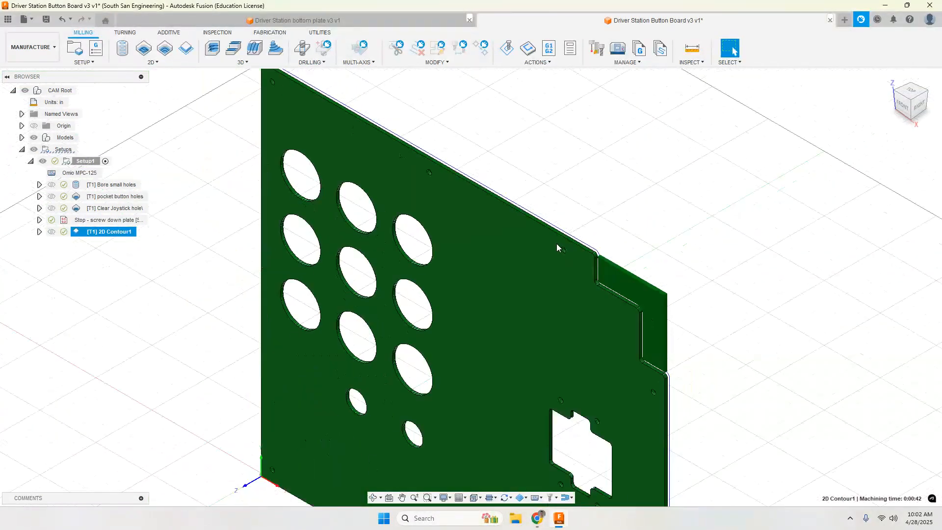
{"action": "scroll", "coordinate": [557, 244], "scroll_direction": "down", "scroll_amount": 1}
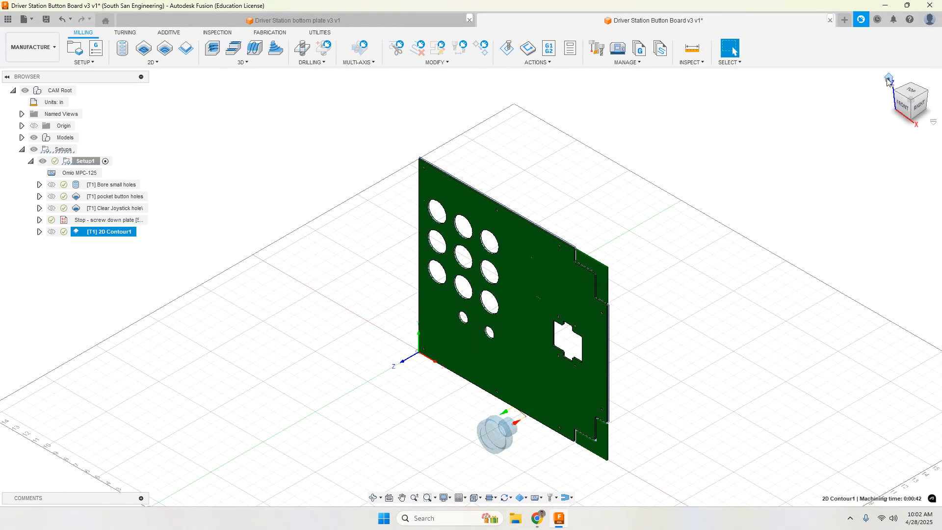
Step: Rename the 2D contour operation to "Cut out plate"
{"action": "left_click", "coordinate": [889, 78]}
{"action": "left_click", "coordinate": [122, 231]}
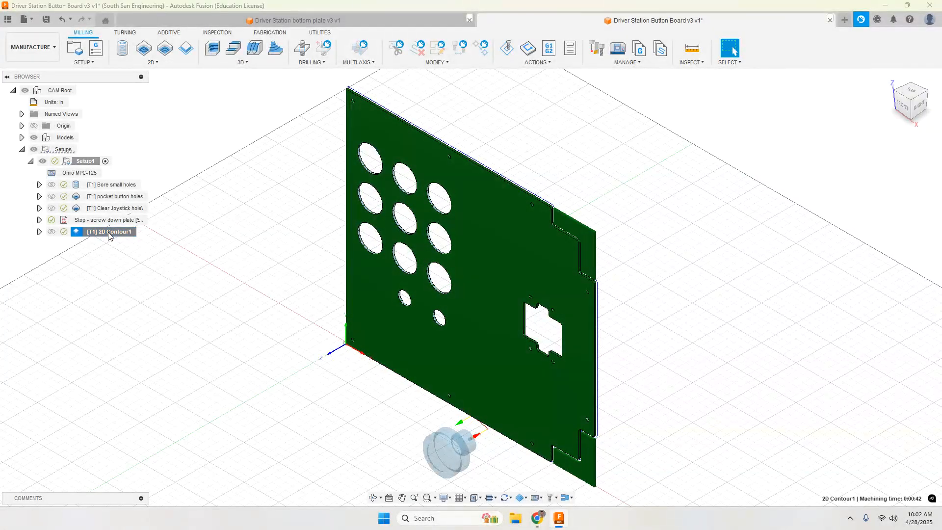
{"action": "type", "text": "Cut out plate"}
{"action": "key", "text": "Return"}
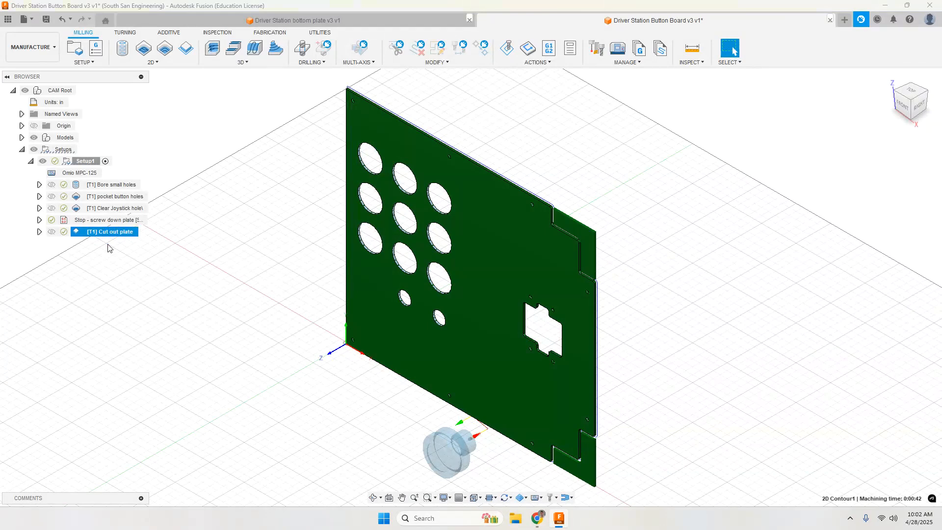
Step: Simulate all operations of the setup from the small holes through the plate cutout, slightly speeding up playback, and exit the simulation
{"action": "left_click", "coordinate": [78, 162]}
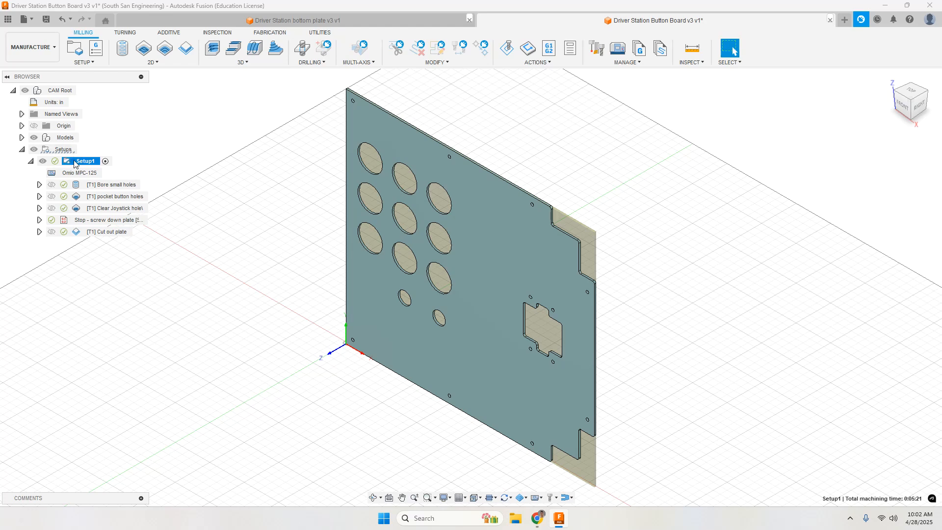
{"action": "left_click", "coordinate": [61, 150]}
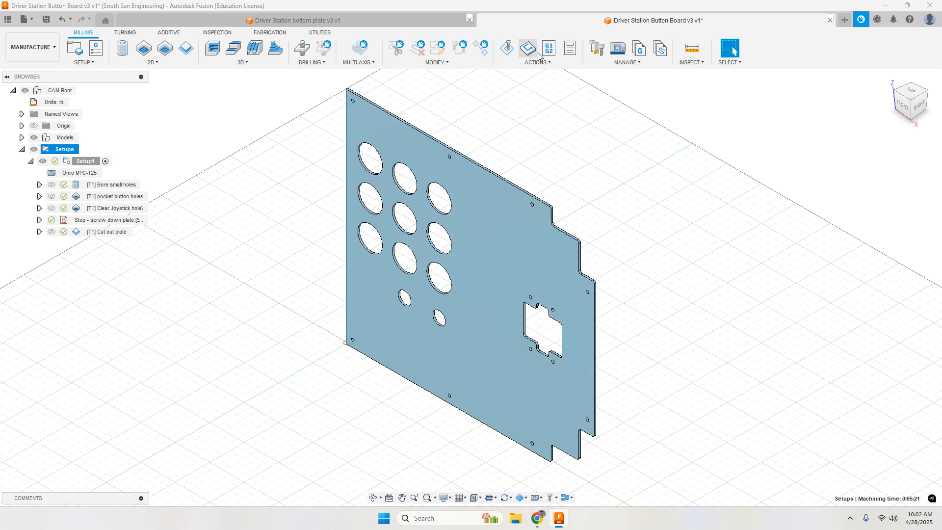
{"action": "left_click", "coordinate": [508, 49]}
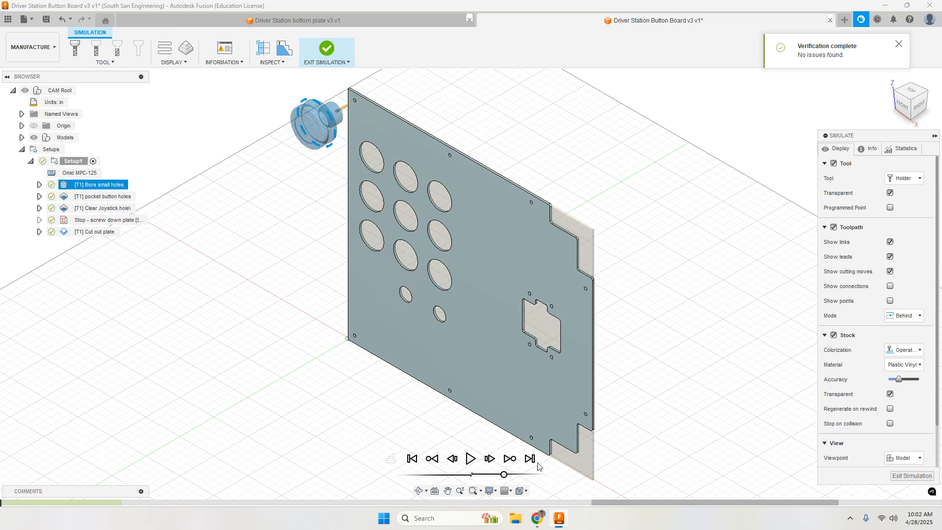
{"action": "left_click", "coordinate": [470, 458]}
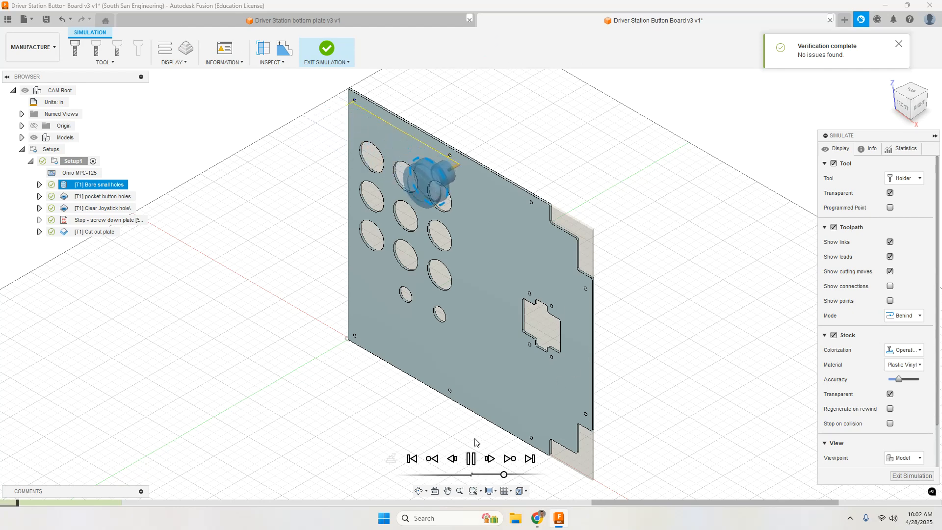
{"action": "scroll", "coordinate": [534, 348], "scroll_direction": "down", "scroll_amount": 2}
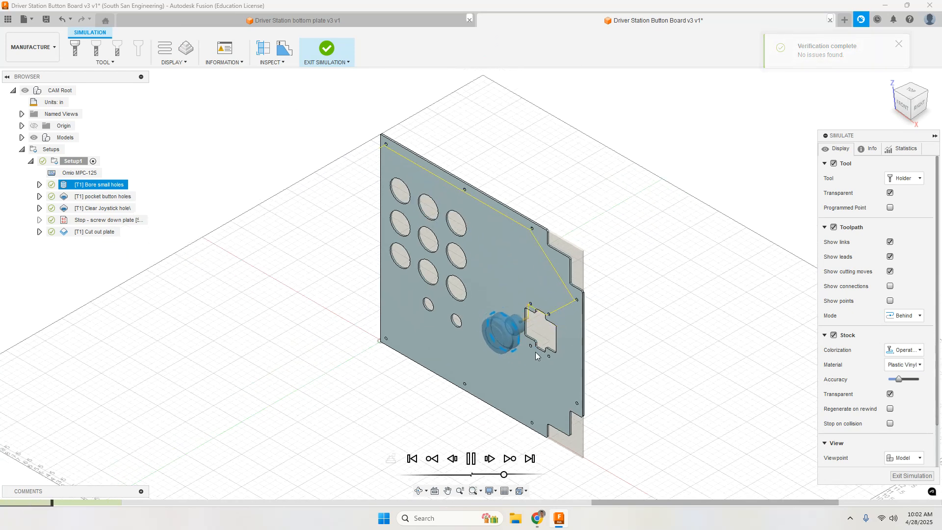
{"action": "scroll", "coordinate": [534, 348], "scroll_direction": "up", "scroll_amount": 3}
{"action": "scroll", "coordinate": [534, 348], "scroll_direction": "up", "scroll_amount": 2}
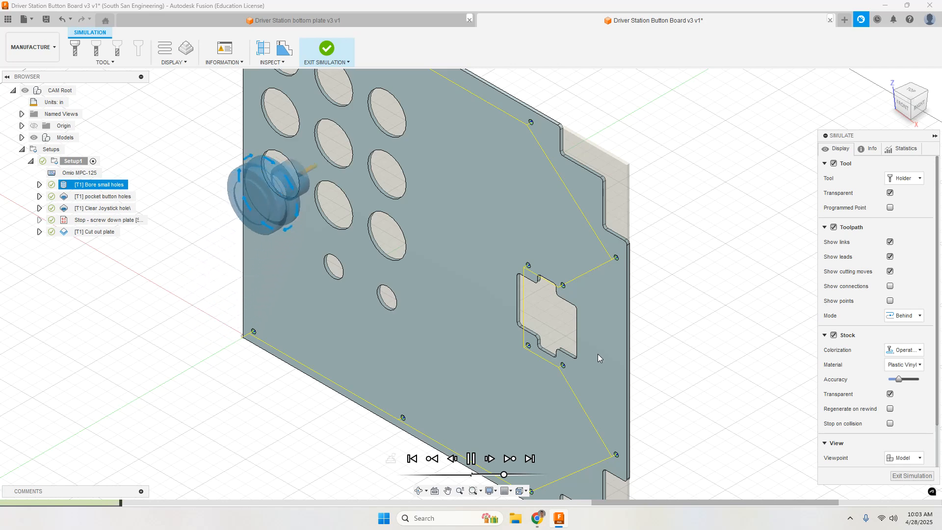
{"action": "scroll", "coordinate": [597, 354], "scroll_direction": "down", "scroll_amount": 3}
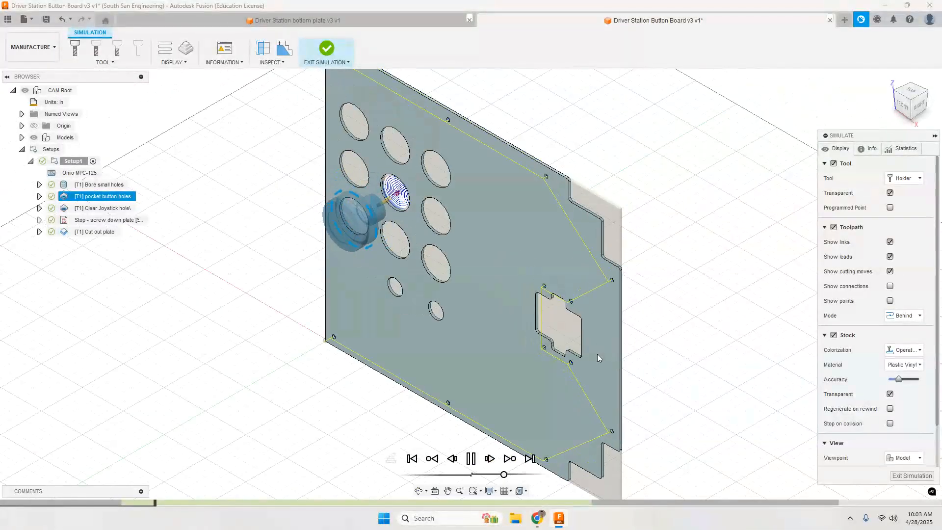
{"action": "left_click_drag", "start_coordinate": [504, 475], "coordinate": [509, 475]}
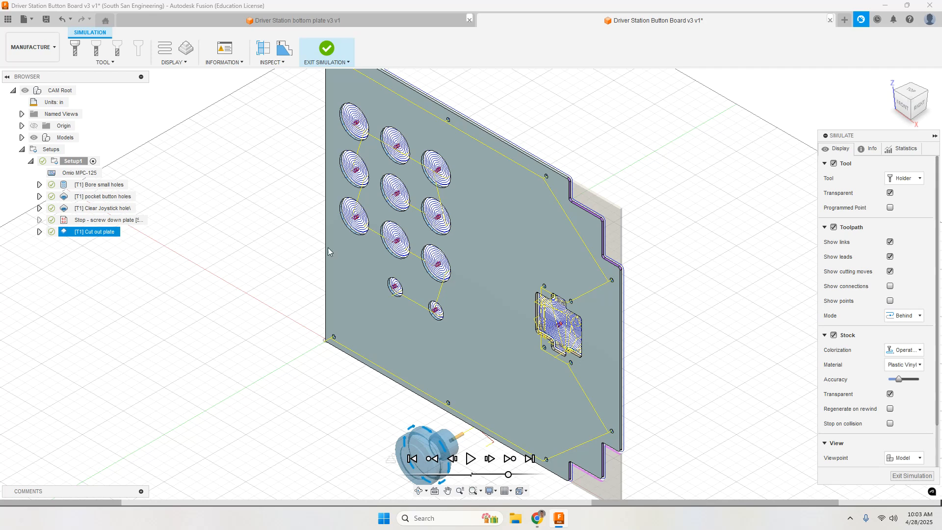
{"action": "left_click", "coordinate": [912, 476]}
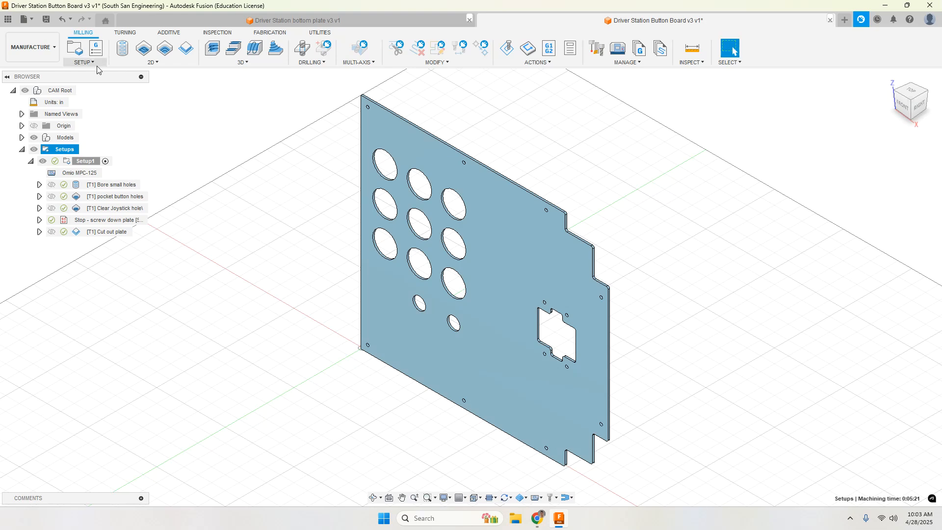
Step: Create an NC program named "Button Board Top Face" for the Omio MPC-125, check its included operations and post it
{"action": "left_click", "coordinate": [97, 48]}
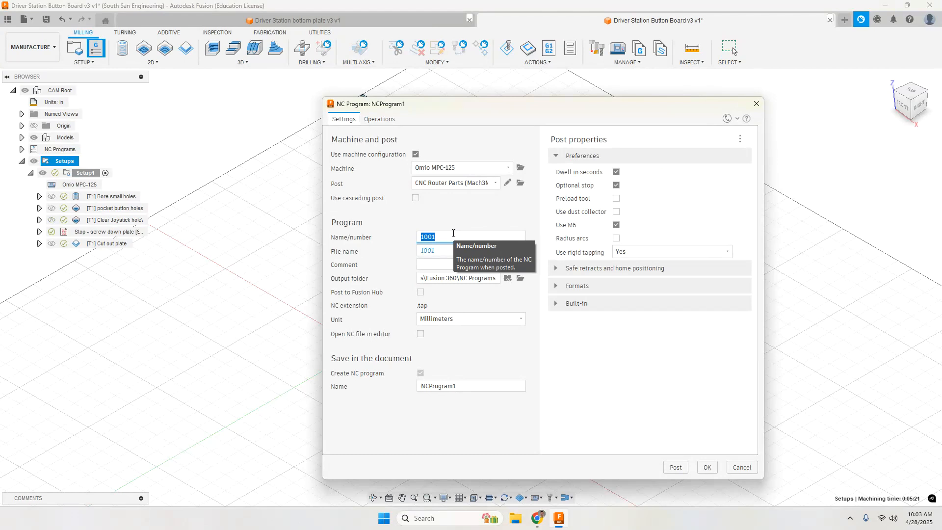
{"action": "type", "text": "Button Board Top Face"}
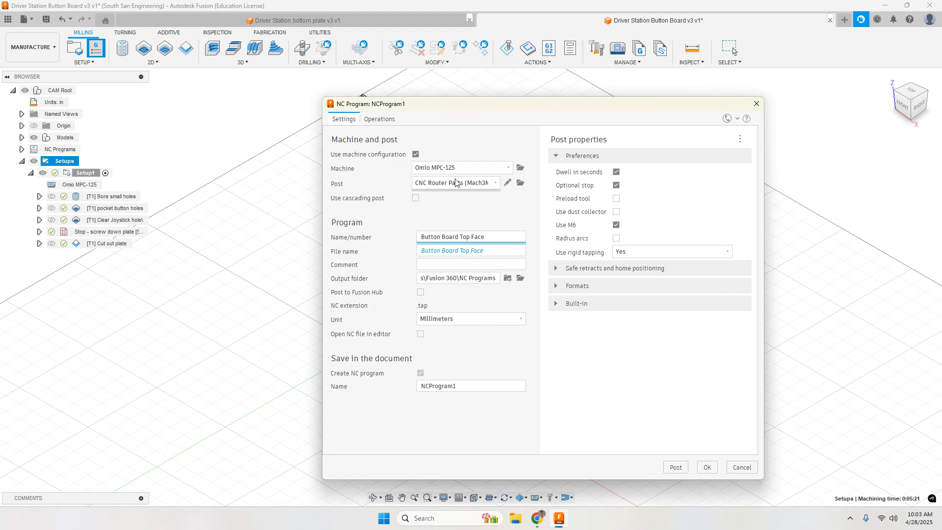
{"action": "left_click", "coordinate": [379, 119]}
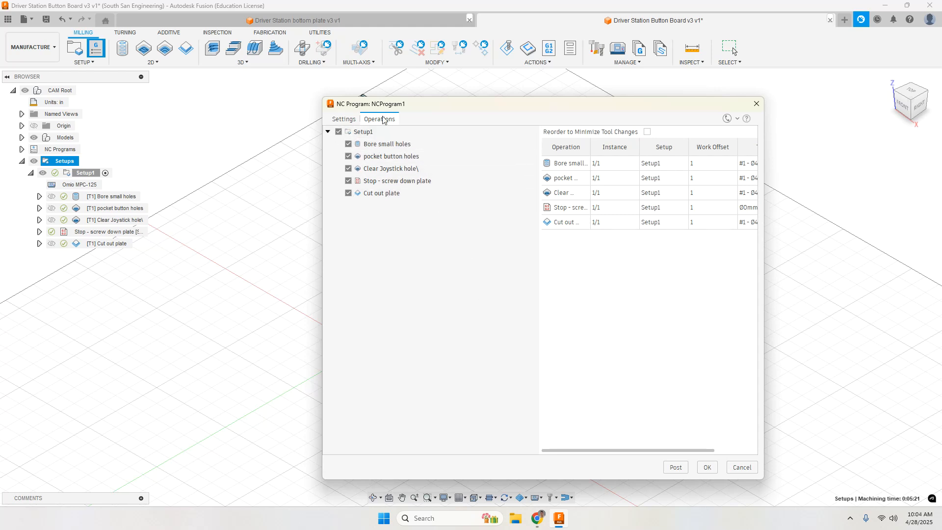
{"action": "left_click", "coordinate": [343, 119]}
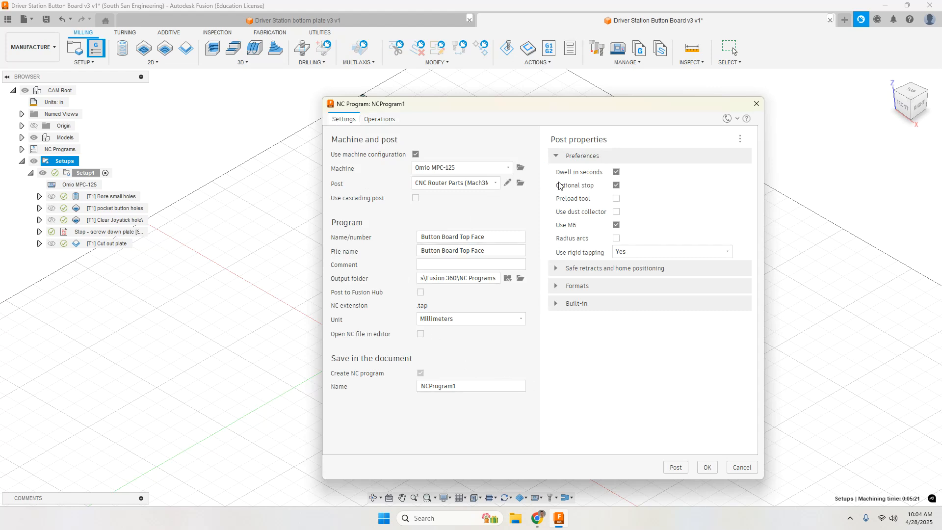
{"action": "left_click", "coordinate": [676, 467]}
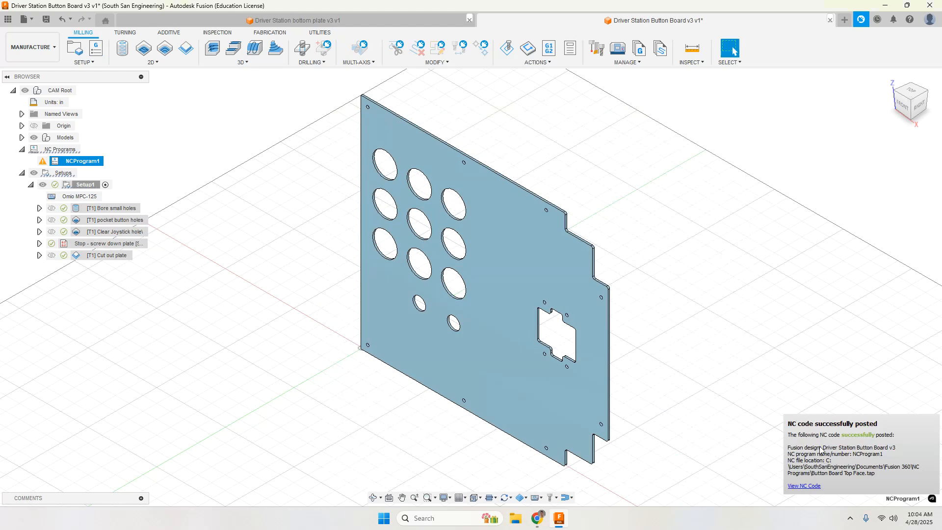
Step: Open the NC program's output folder to check the posted file
{"action": "right_click", "coordinate": [62, 166]}
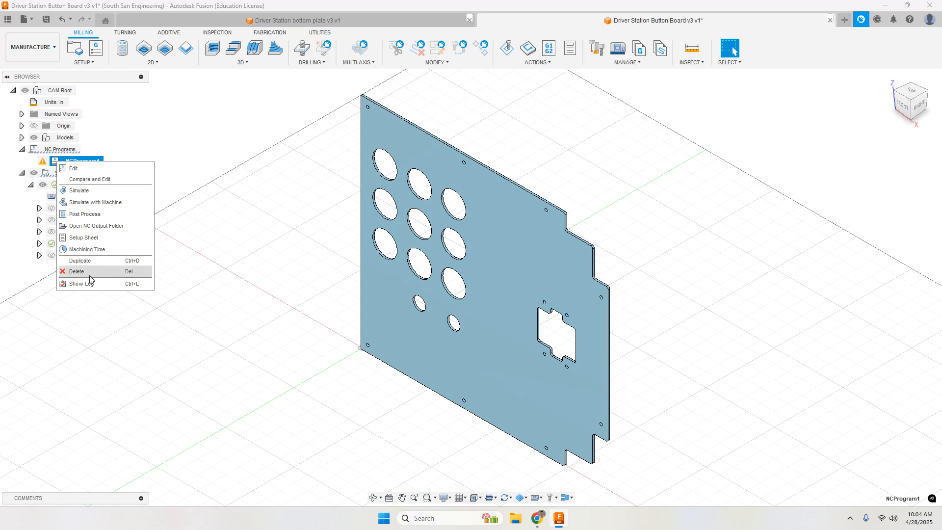
{"action": "left_click", "coordinate": [85, 227]}
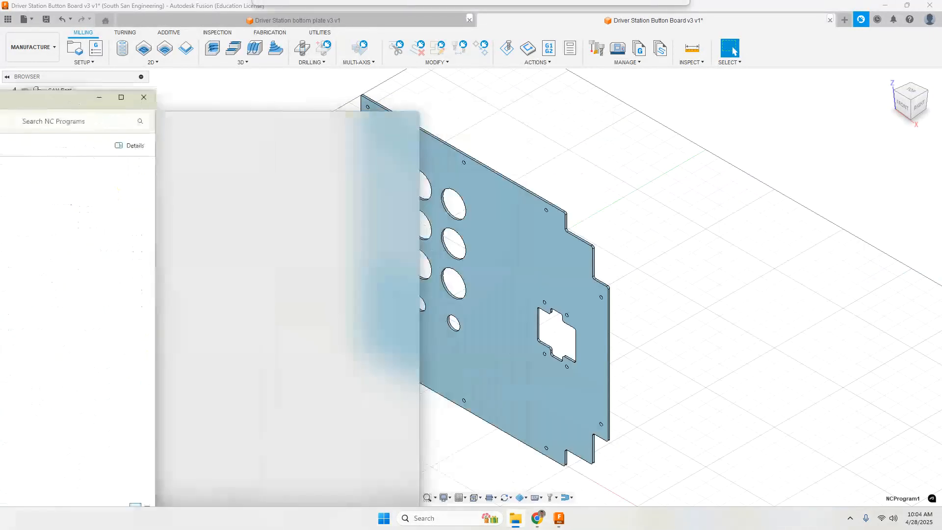
{"action": "left_click", "coordinate": [185, 159]}
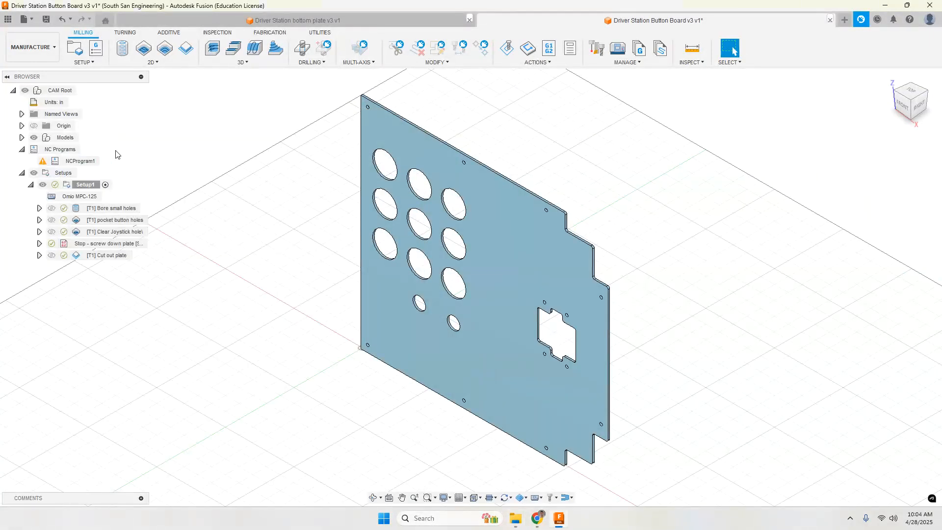
{"action": "left_click", "coordinate": [42, 162]}
Step: Save the design with the version description "Ran CAM"
{"action": "left_click", "coordinate": [45, 20]}
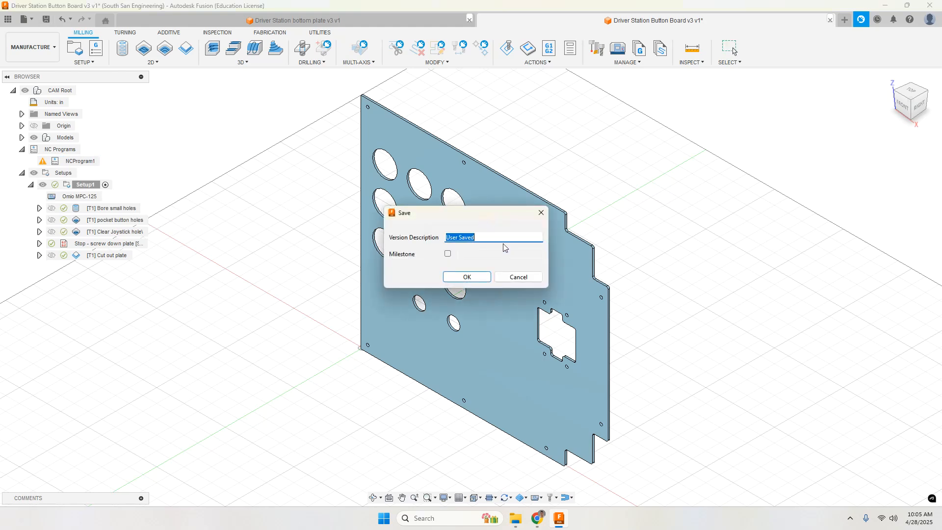
{"action": "type", "text": "Ran CAM for board"}
{"action": "left_click", "coordinate": [469, 277]}
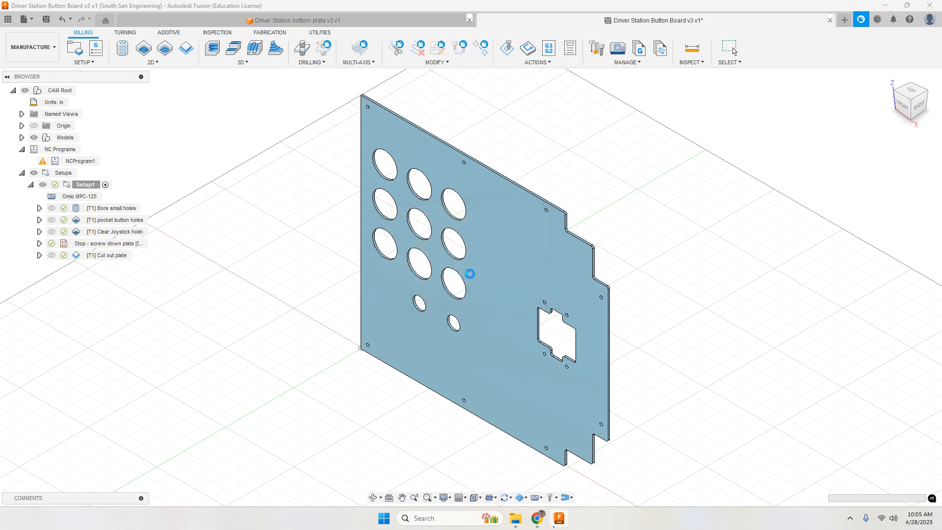